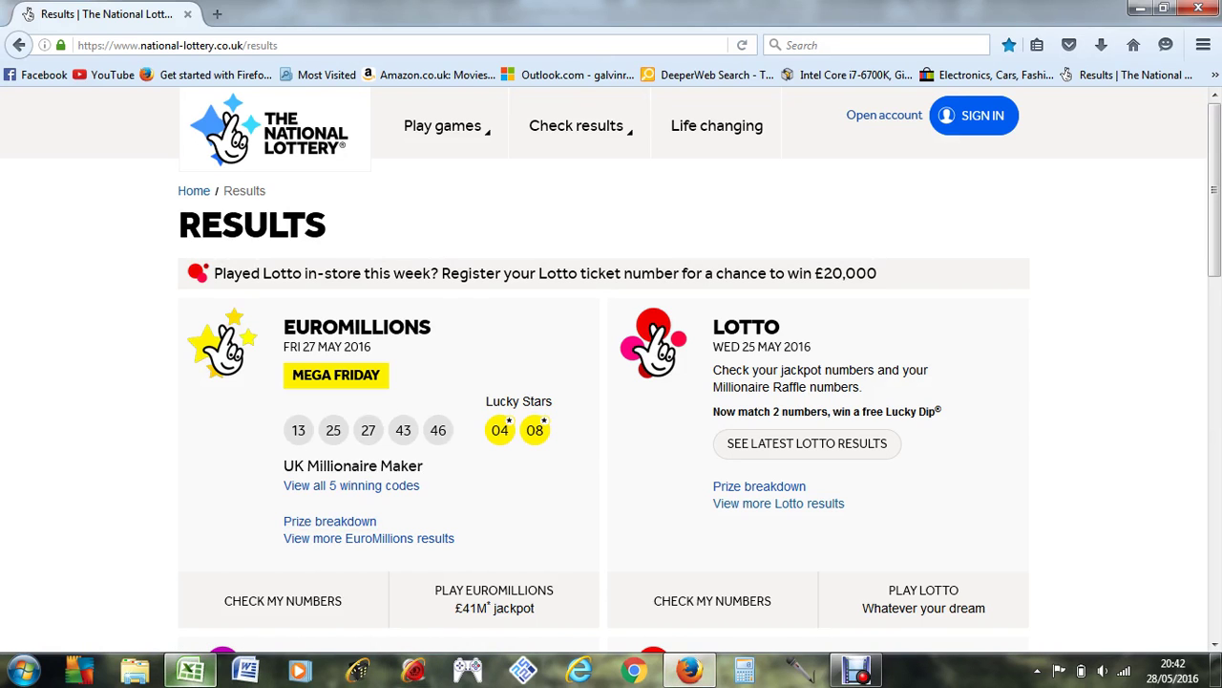
Switch to the Euromillions Navigator 7000 workbook in Excel and look over the Chart sheet.
{"action": "left_click", "coordinate": [190, 669]}
{"action": "scroll", "coordinate": [611, 353], "scroll_direction": "down", "scroll_amount": 6}
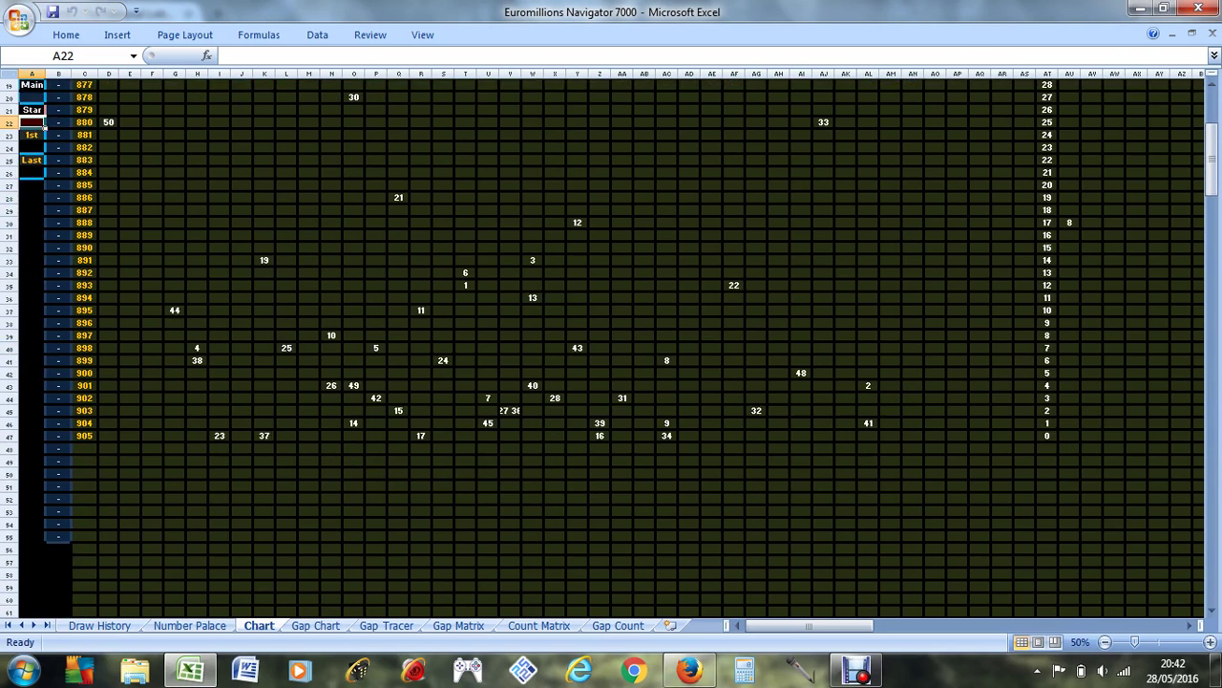
{"action": "scroll", "coordinate": [611, 354], "scroll_direction": "up", "scroll_amount": 6}
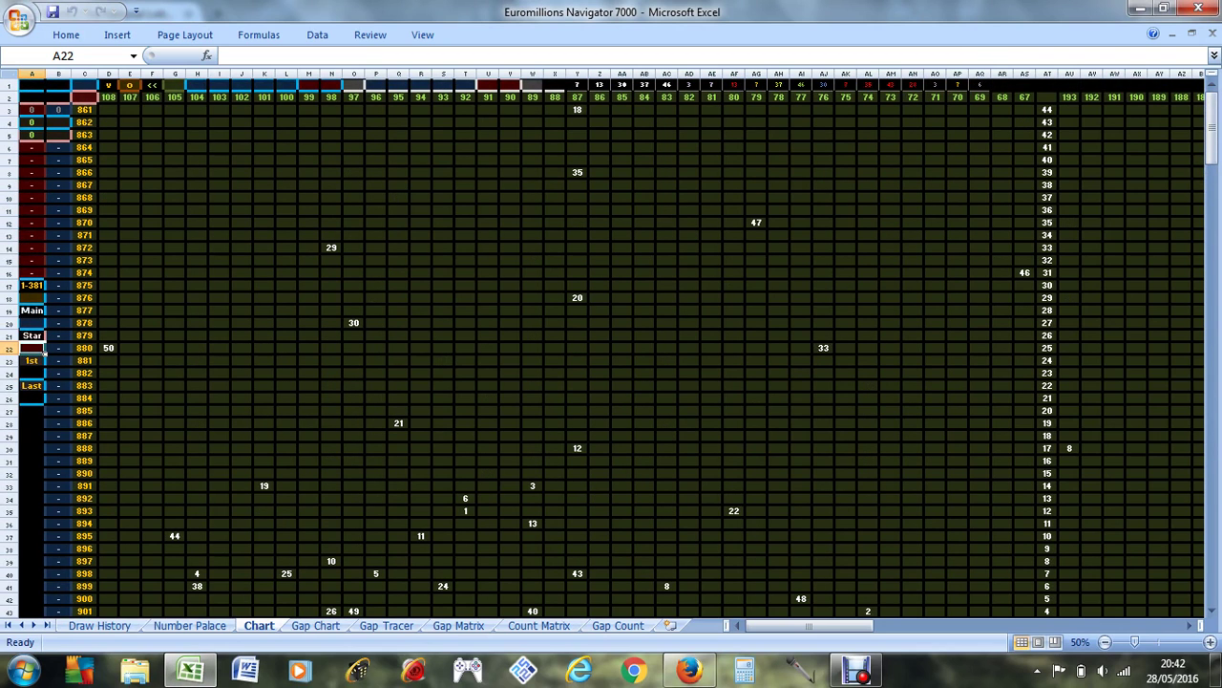
Review the Draw History sheet from the latest draw down to the first four draws.
{"action": "left_click", "coordinate": [101, 626]}
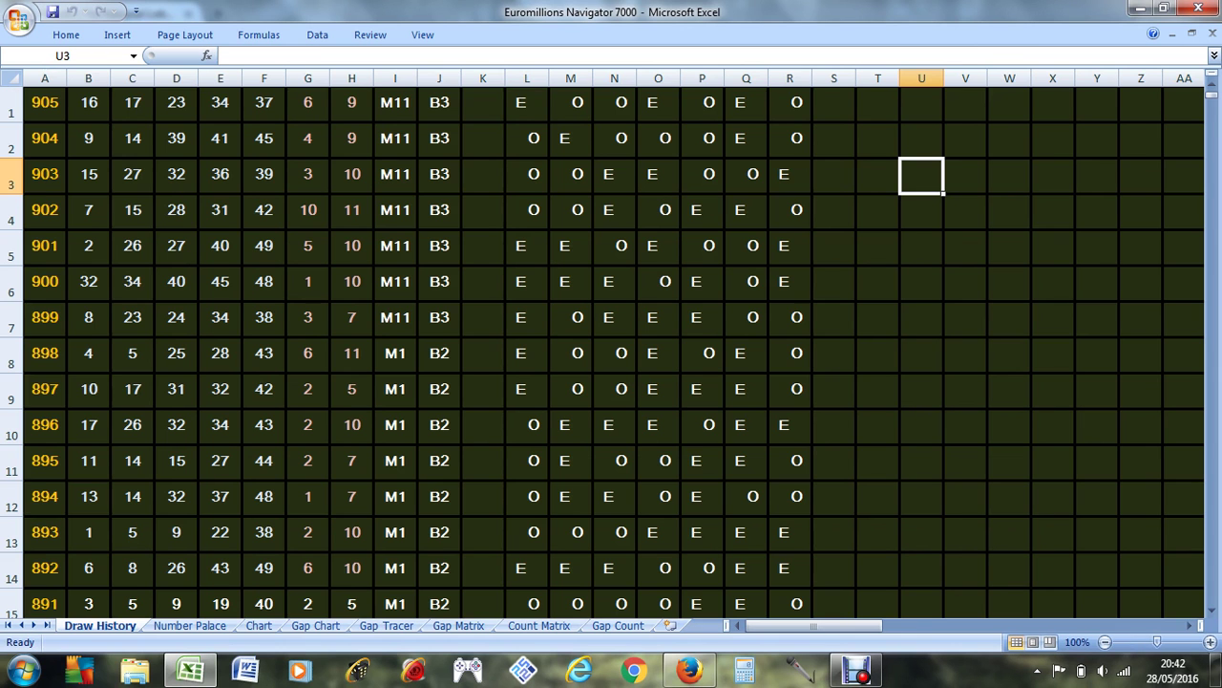
{"action": "scroll", "coordinate": [611, 344], "scroll_direction": "down", "scroll_amount": 20}
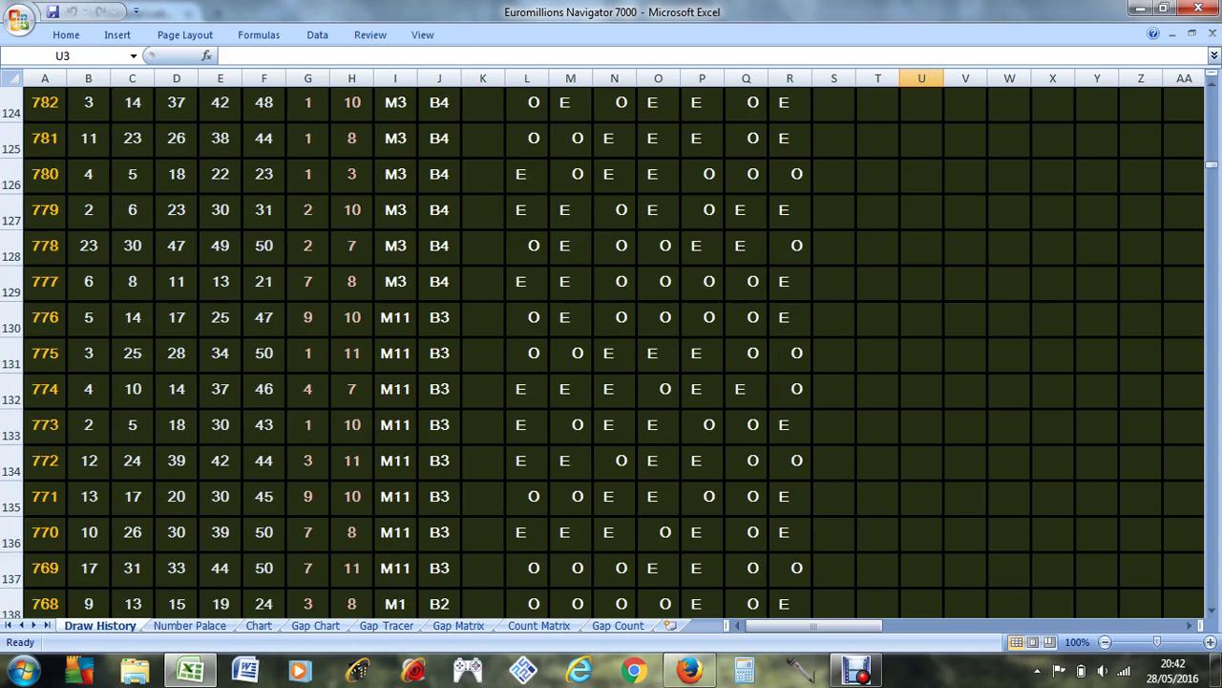
{"action": "left_click_drag", "start_coordinate": [1211, 164], "coordinate": [1211, 600]}
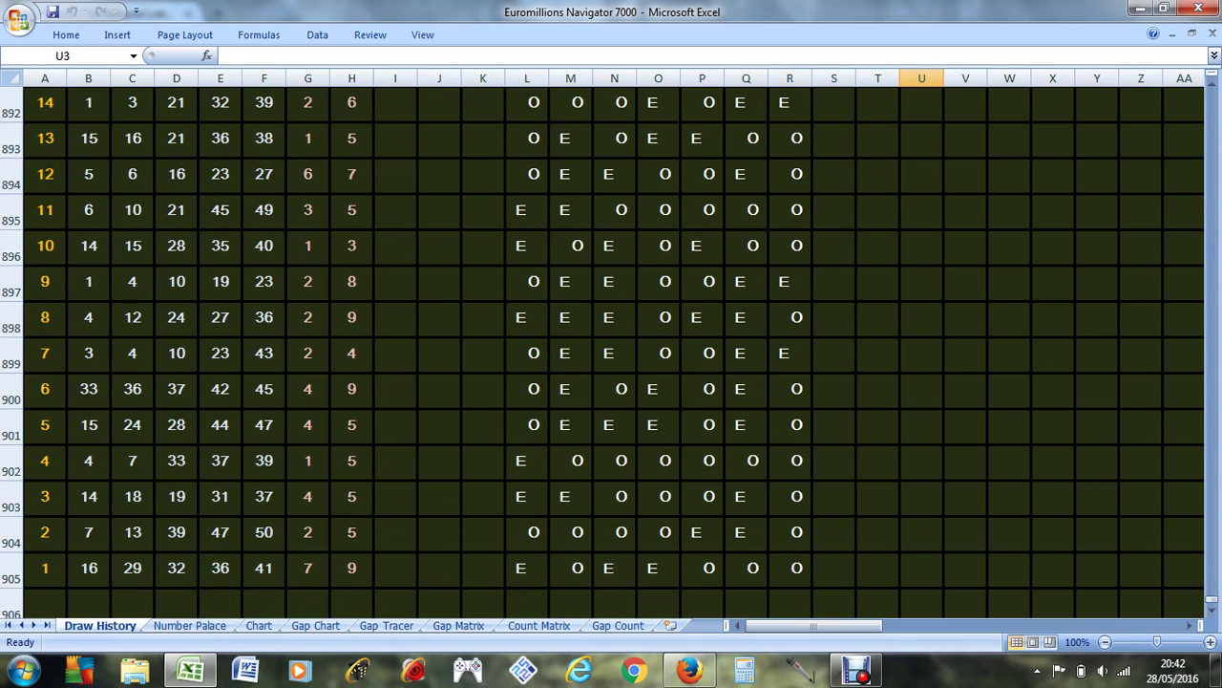
{"action": "left_click", "coordinate": [44, 568]}
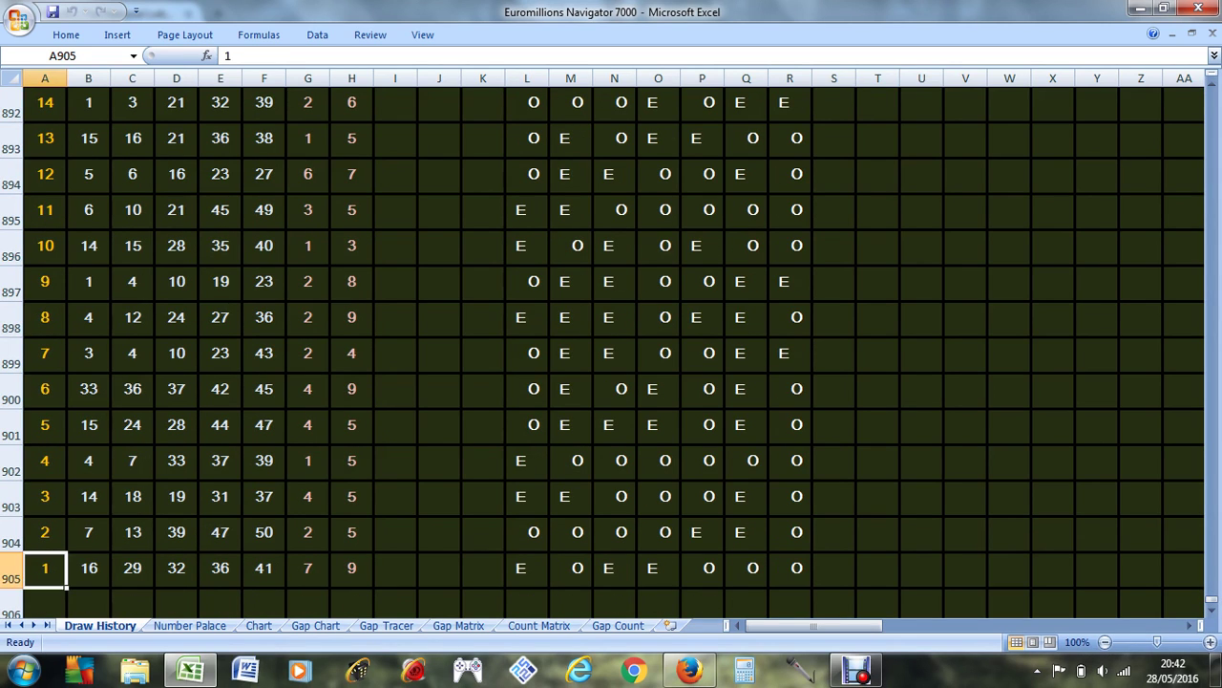
{"action": "left_click", "coordinate": [45, 532]}
{"action": "left_click", "coordinate": [45, 497]}
{"action": "left_click", "coordinate": [45, 460]}
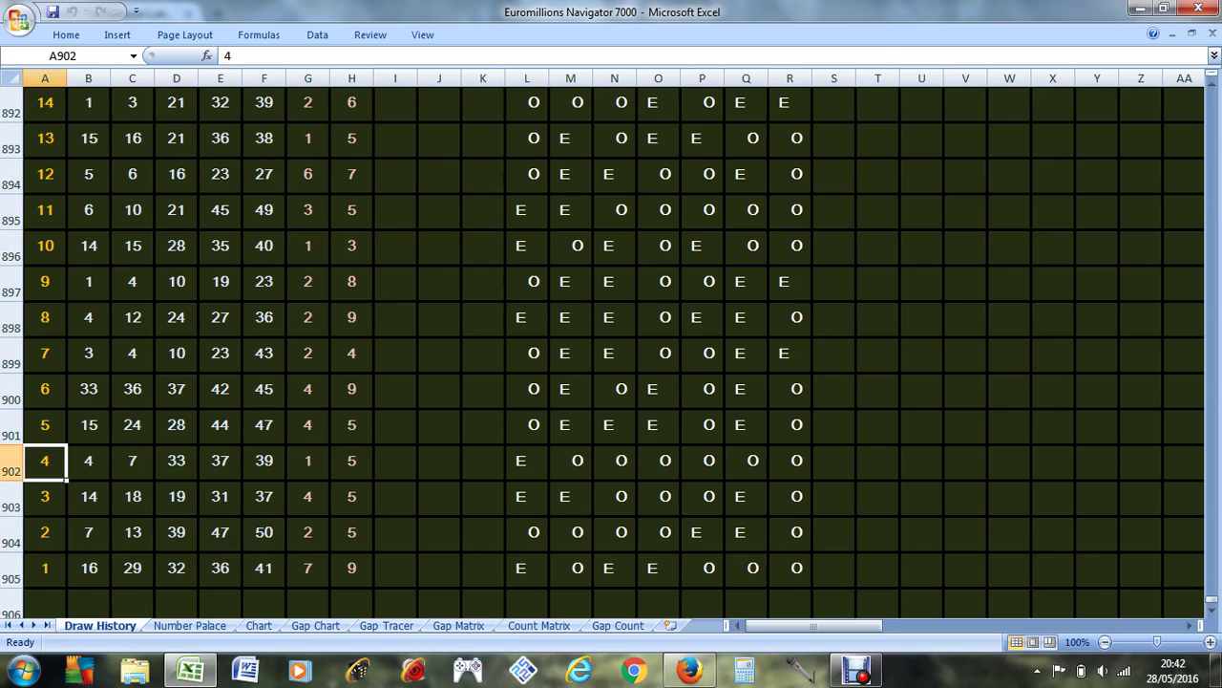
Examine the main and star number columns of draws 60 and 61 and the older draws above them.
{"action": "scroll", "coordinate": [611, 353], "scroll_direction": "up", "scroll_amount": 8}
{"action": "scroll", "coordinate": [611, 344], "scroll_direction": "up", "scroll_amount": 9}
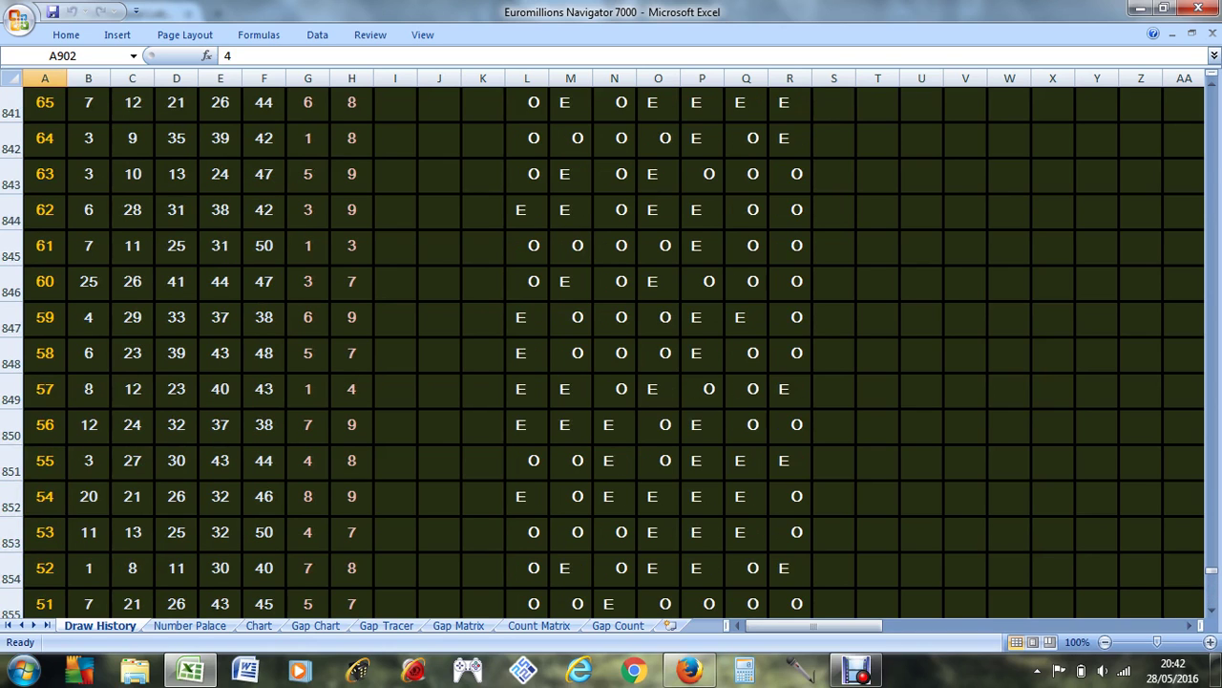
{"action": "left_click_drag", "start_coordinate": [89, 245], "coordinate": [351, 280]}
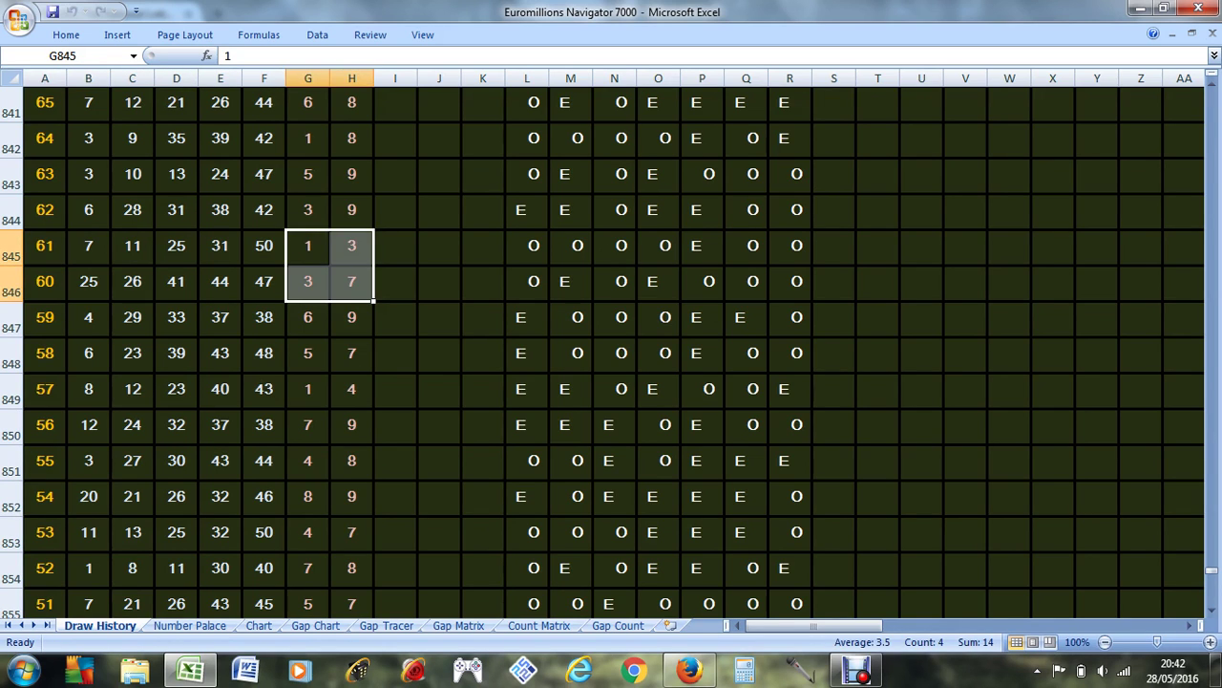
{"action": "key", "text": "Home"}
{"action": "scroll", "coordinate": [611, 344], "scroll_direction": "up", "scroll_amount": 20}
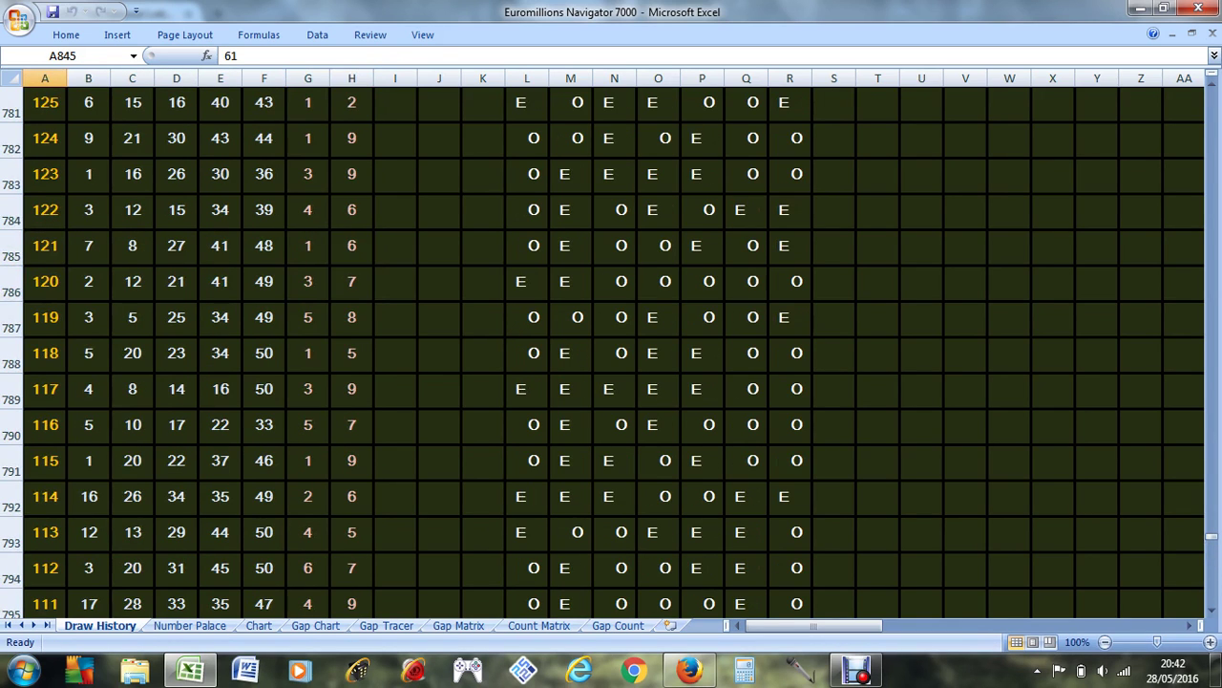
Compare the numbers of draw 120 with its even/odd formulas in columns L to R, then return to the latest draw.
{"action": "left_click", "coordinate": [526, 281]}
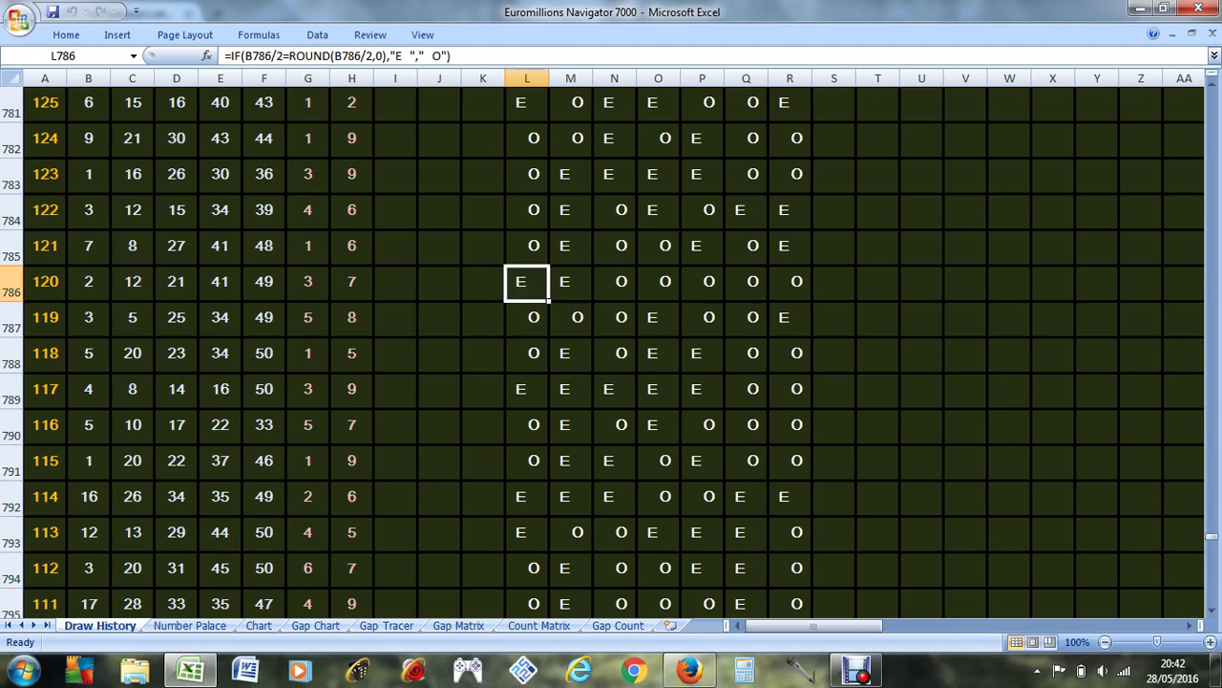
{"action": "left_click", "coordinate": [88, 282]}
{"action": "left_click", "coordinate": [526, 282]}
{"action": "left_click", "coordinate": [570, 282]}
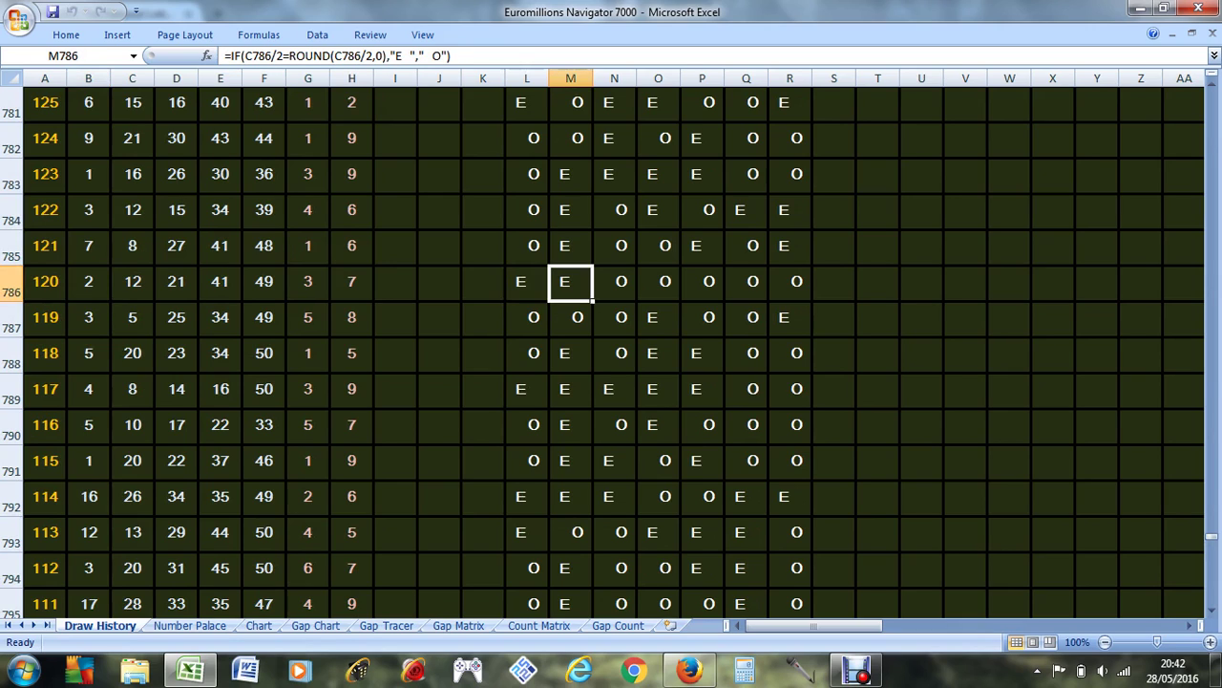
{"action": "left_click", "coordinate": [614, 282]}
{"action": "left_click", "coordinate": [175, 282]}
{"action": "left_click", "coordinate": [219, 282]}
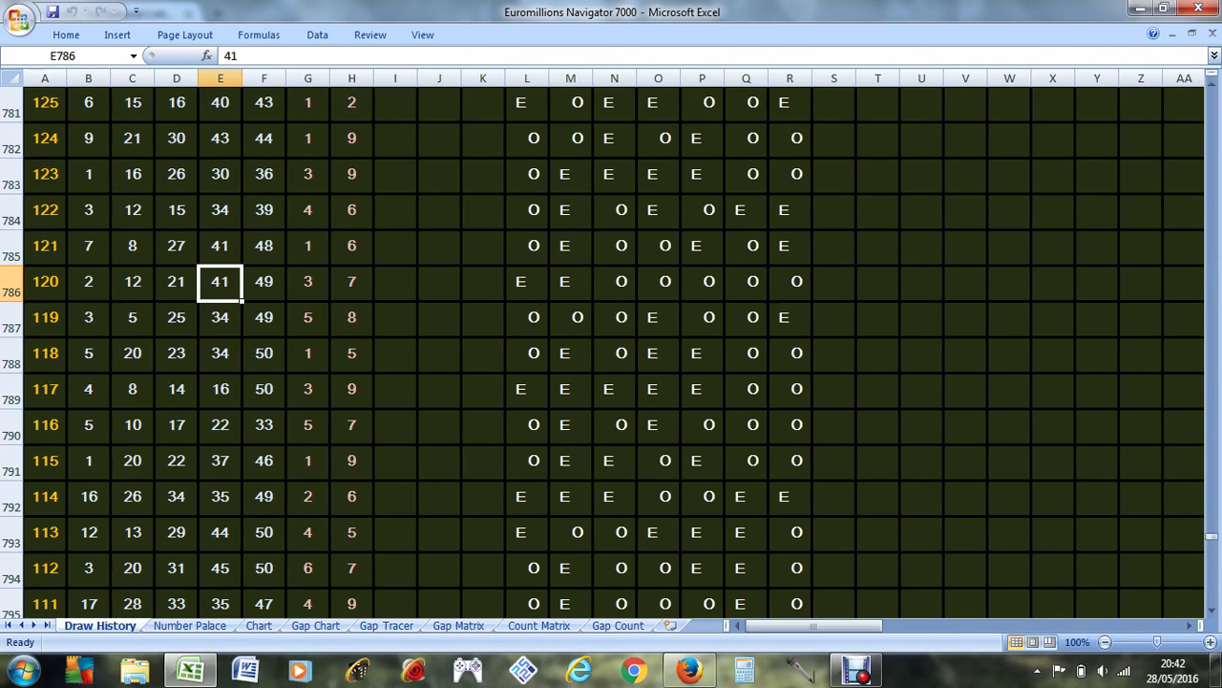
{"action": "left_click", "coordinate": [746, 282]}
{"action": "left_click", "coordinate": [790, 282]}
{"action": "left_click", "coordinate": [263, 282]}
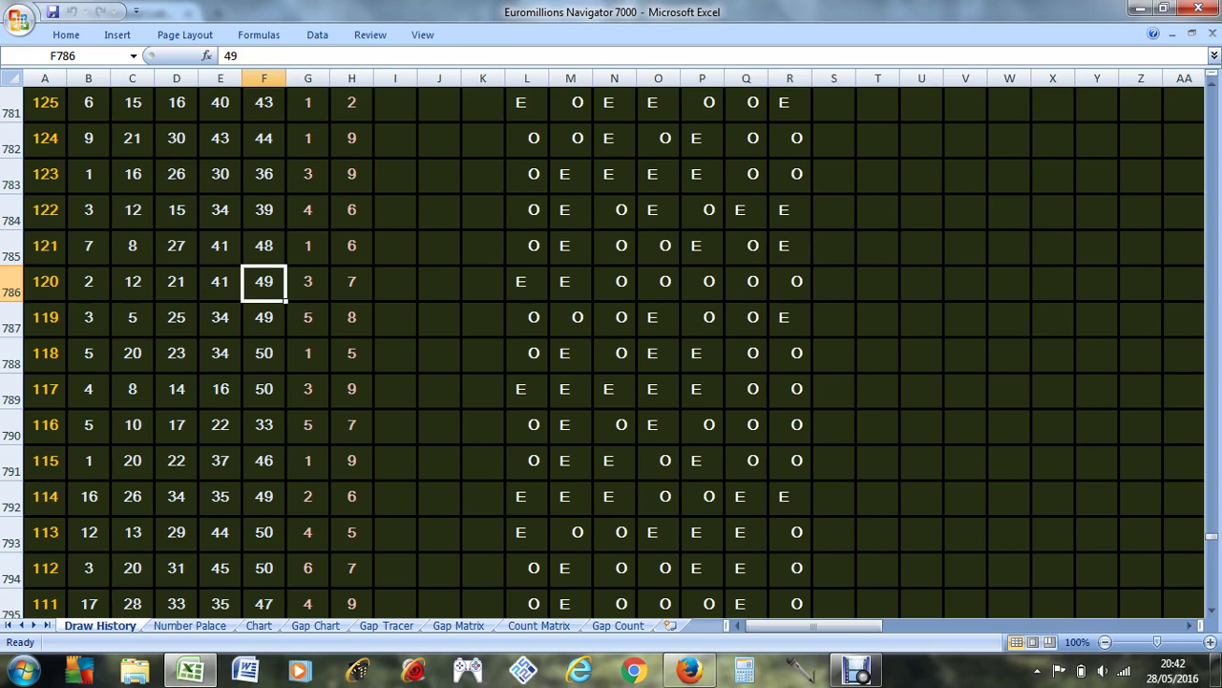
{"action": "scroll", "coordinate": [263, 281], "scroll_direction": "up", "scroll_amount": 20}
{"action": "scroll", "coordinate": [612, 352], "scroll_direction": "up", "scroll_amount": 20}
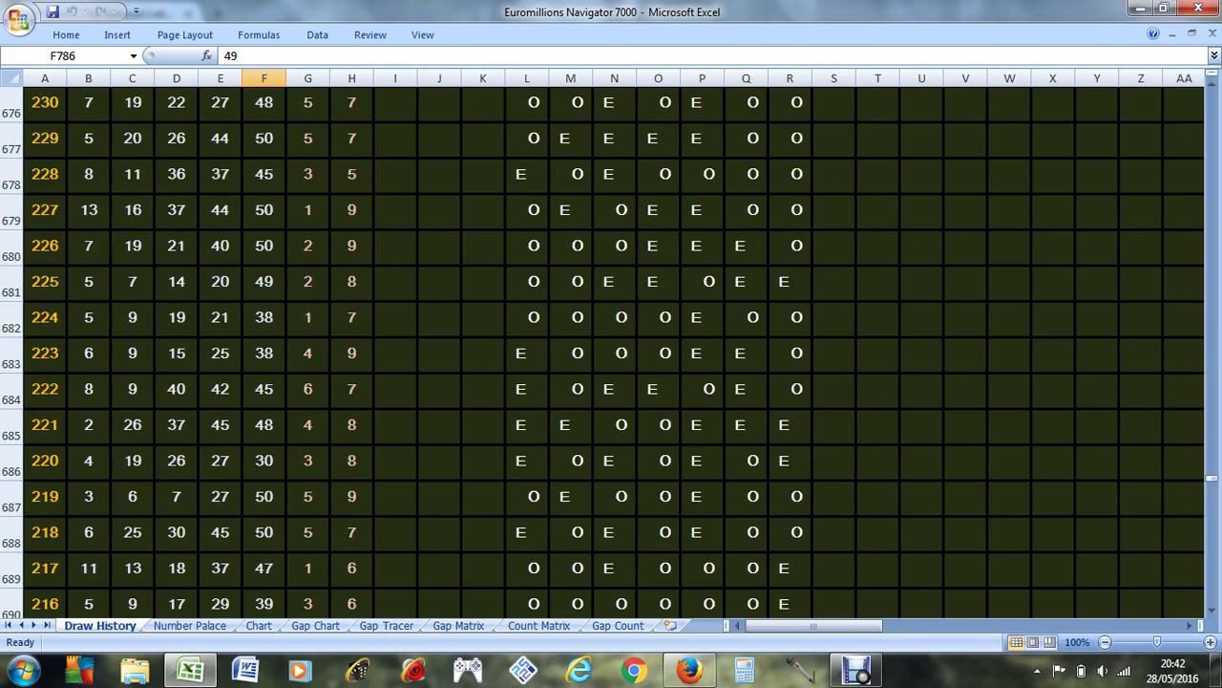
{"action": "left_click_drag", "start_coordinate": [1211, 449], "coordinate": [1211, 93]}
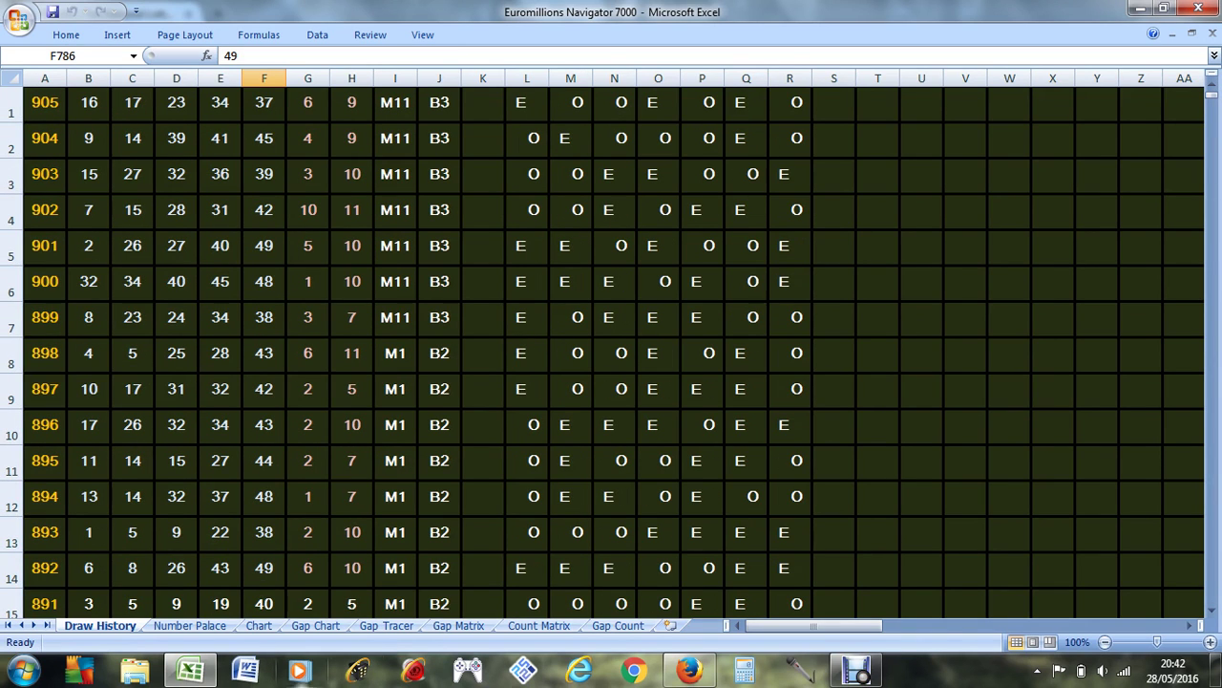
Switch to Firefox and open the draw details of the Fri 27 May 2016 EuroMillions draw from the draw history.
{"action": "left_click", "coordinate": [690, 671]}
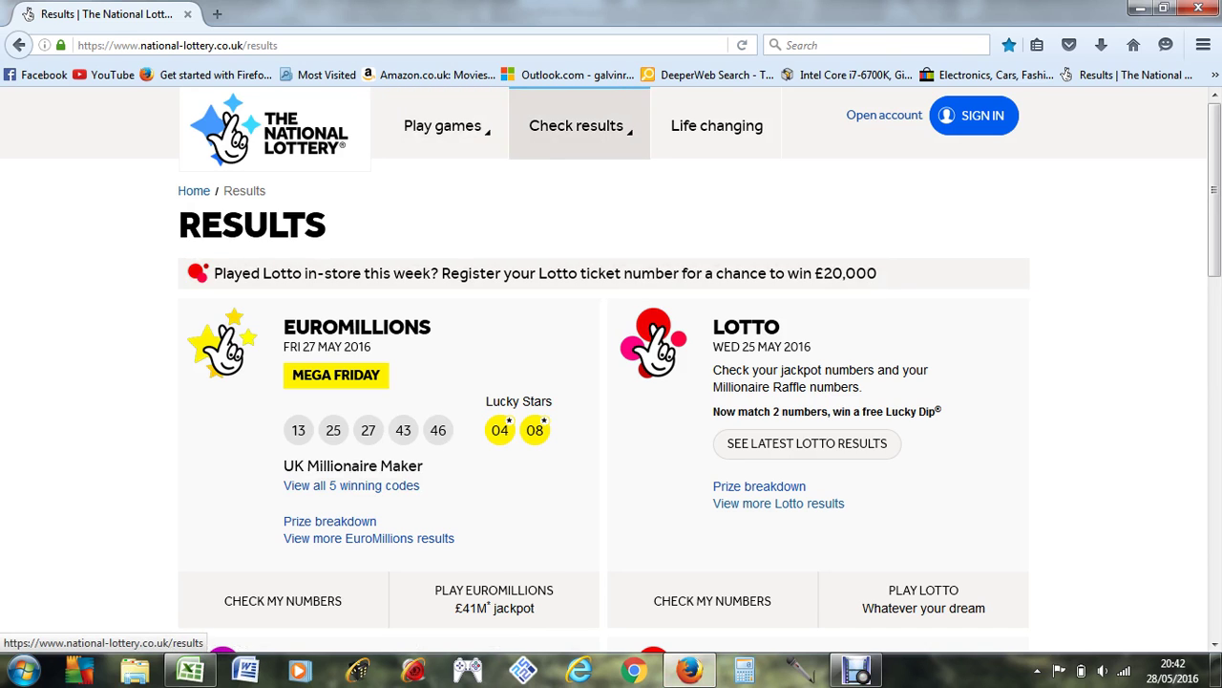
{"action": "left_click", "coordinate": [576, 125]}
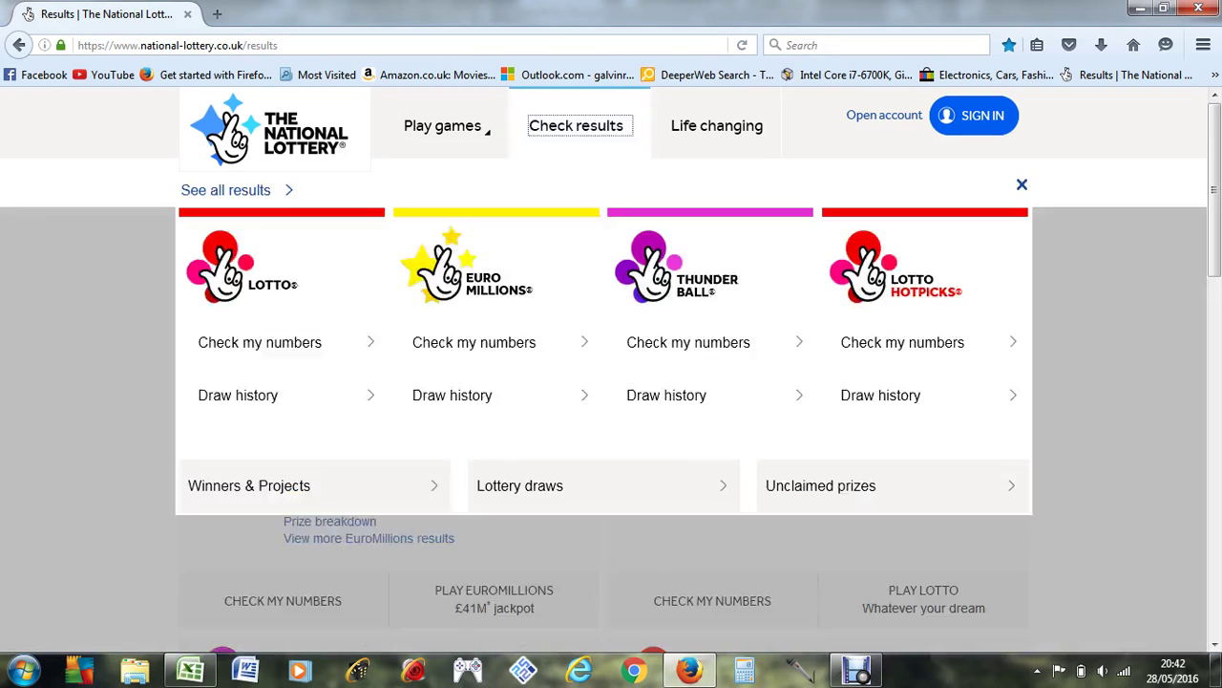
{"action": "left_click", "coordinate": [473, 394]}
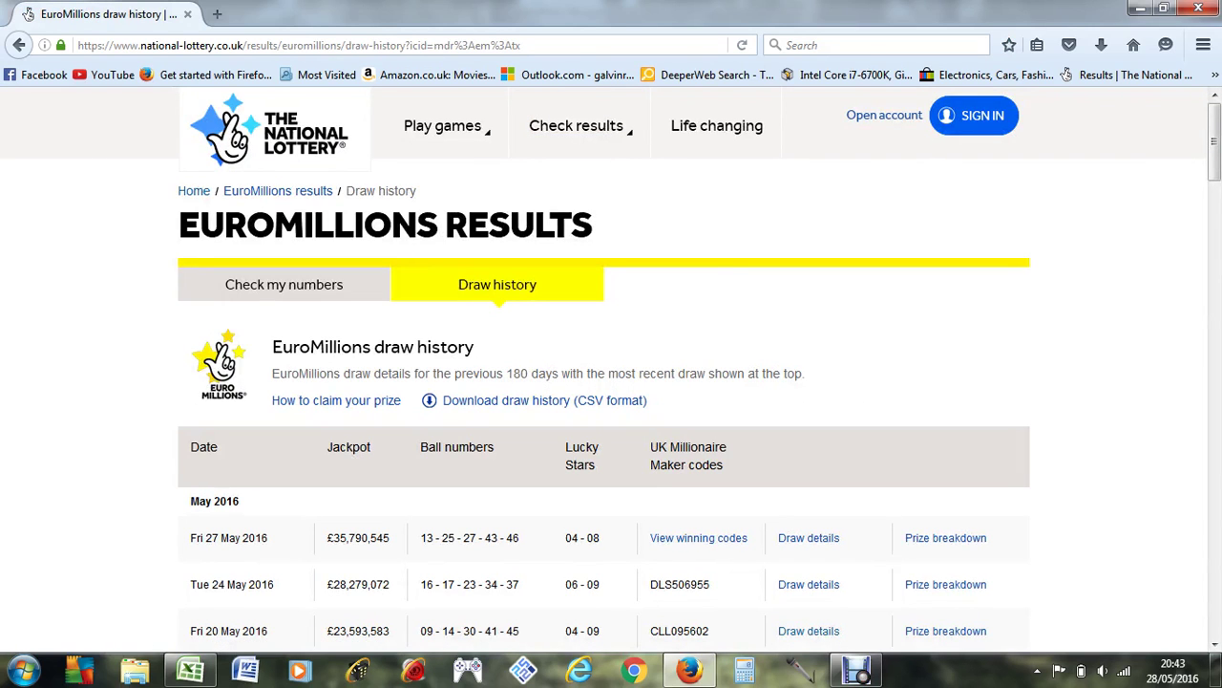
{"action": "left_click", "coordinate": [809, 538]}
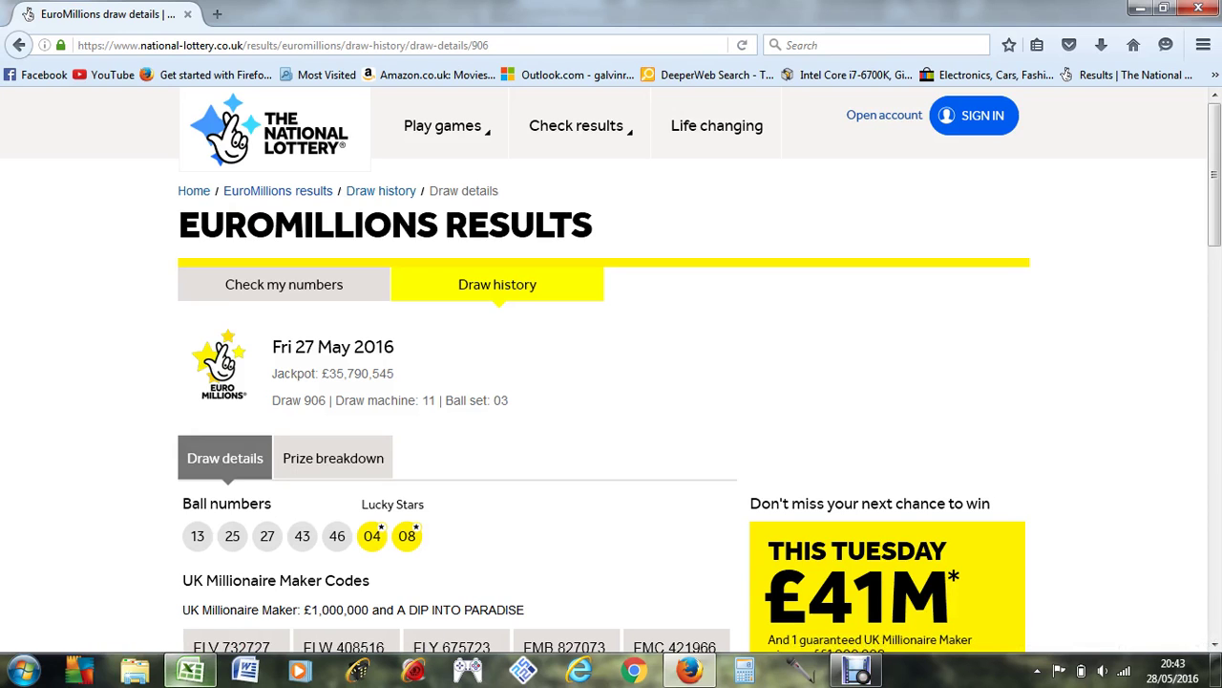
Back in Excel, insert a new row above draw 905 and extend the draw numbering to 906 in A1.
{"action": "left_click", "coordinate": [191, 669]}
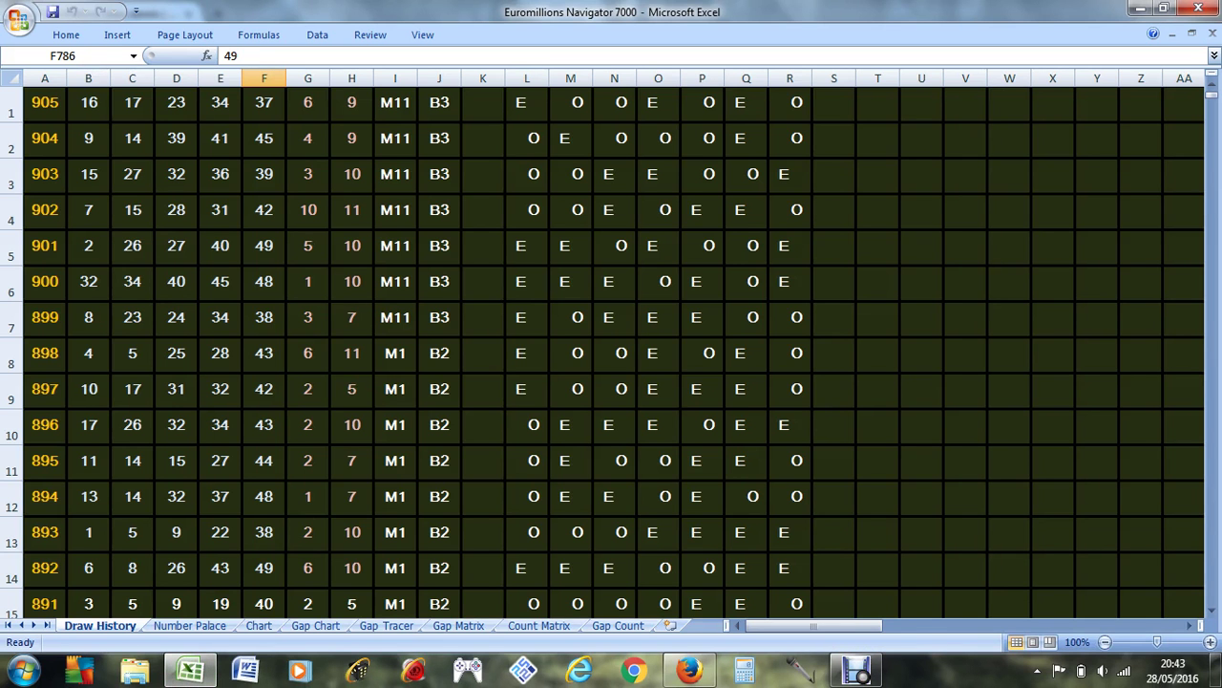
{"action": "left_click", "coordinate": [11, 105]}
{"action": "right_click", "coordinate": [11, 107]}
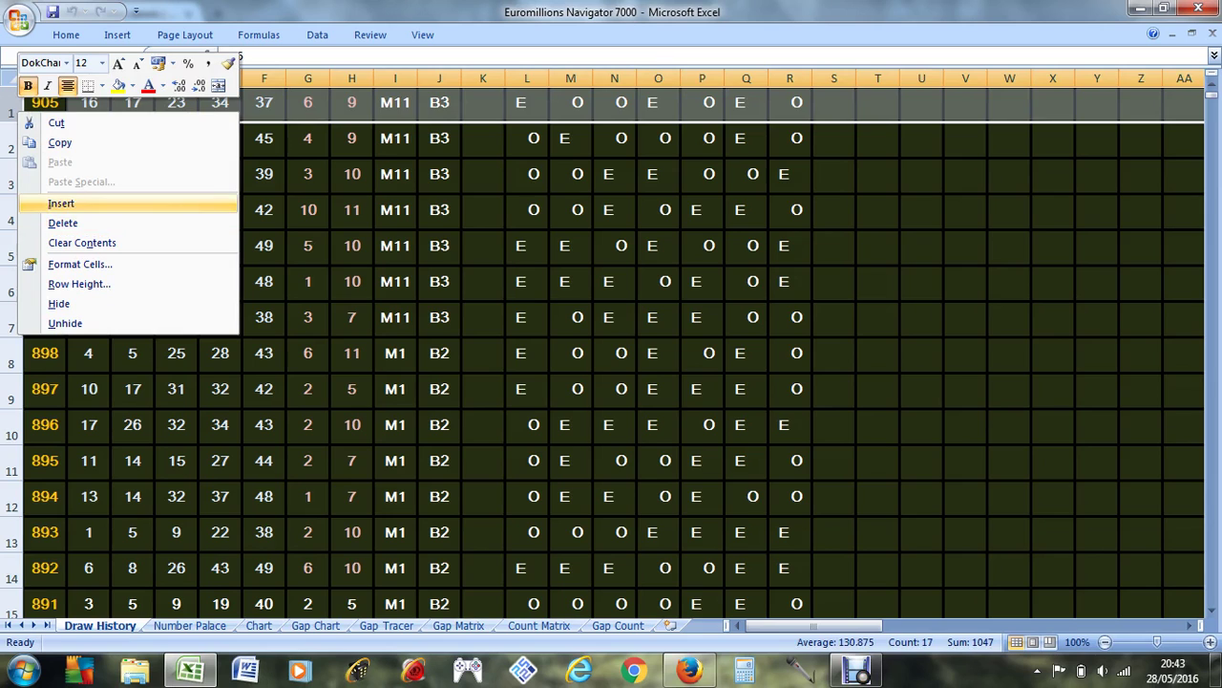
{"action": "left_click", "coordinate": [61, 202]}
{"action": "left_click_drag", "start_coordinate": [45, 138], "coordinate": [63, 99]}
{"action": "left_click", "coordinate": [87, 104]}
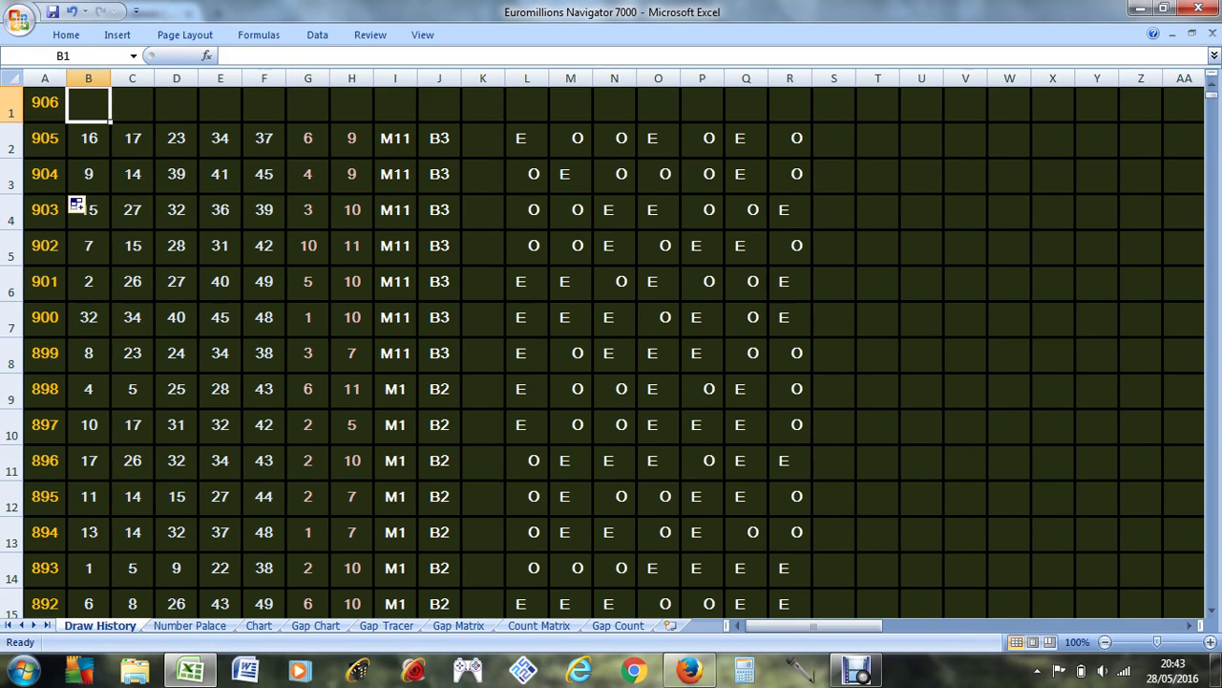
Restore the Firefox and Excel windows to smaller sizes and place the workbook beside the draw details page.
{"action": "left_click", "coordinate": [690, 670]}
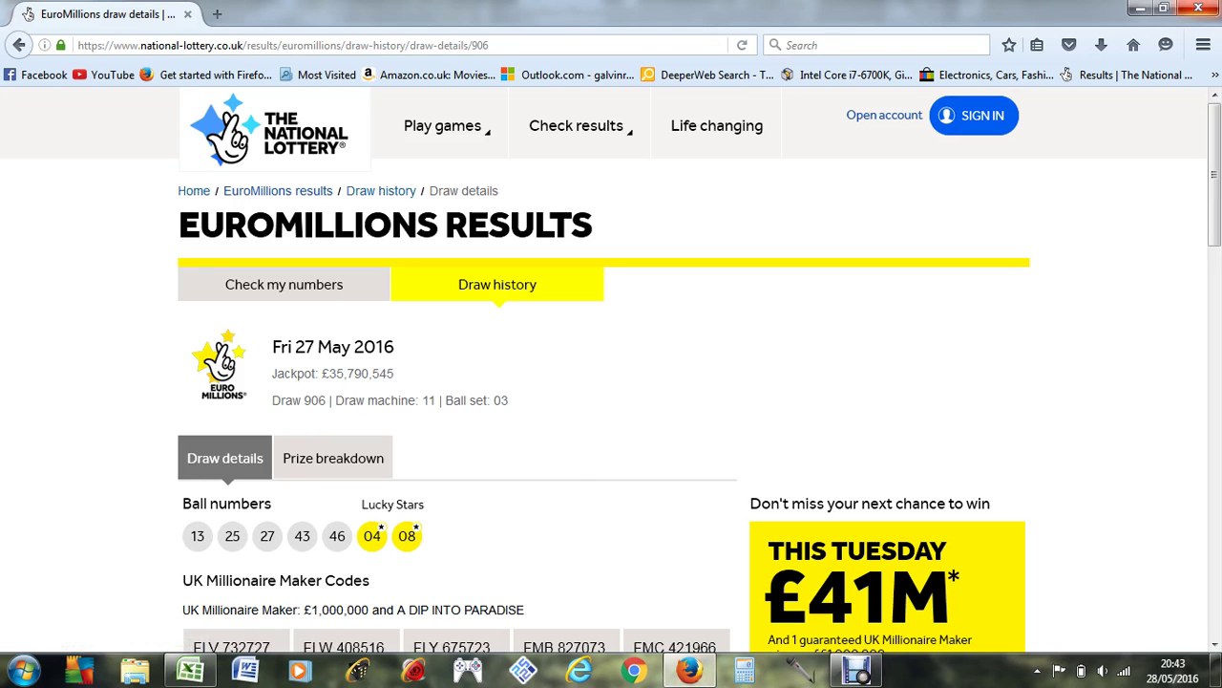
{"action": "left_click", "coordinate": [1164, 8]}
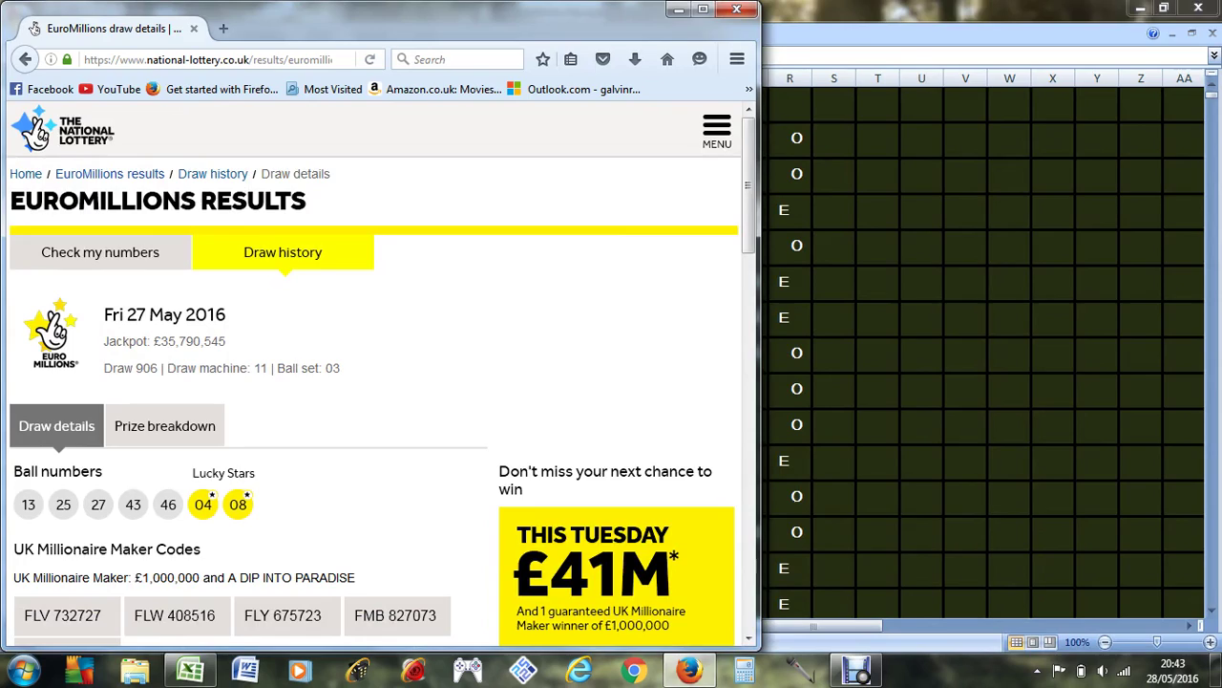
{"action": "left_click", "coordinate": [1163, 7]}
{"action": "left_click_drag", "start_coordinate": [334, 14], "coordinate": [899, 13]}
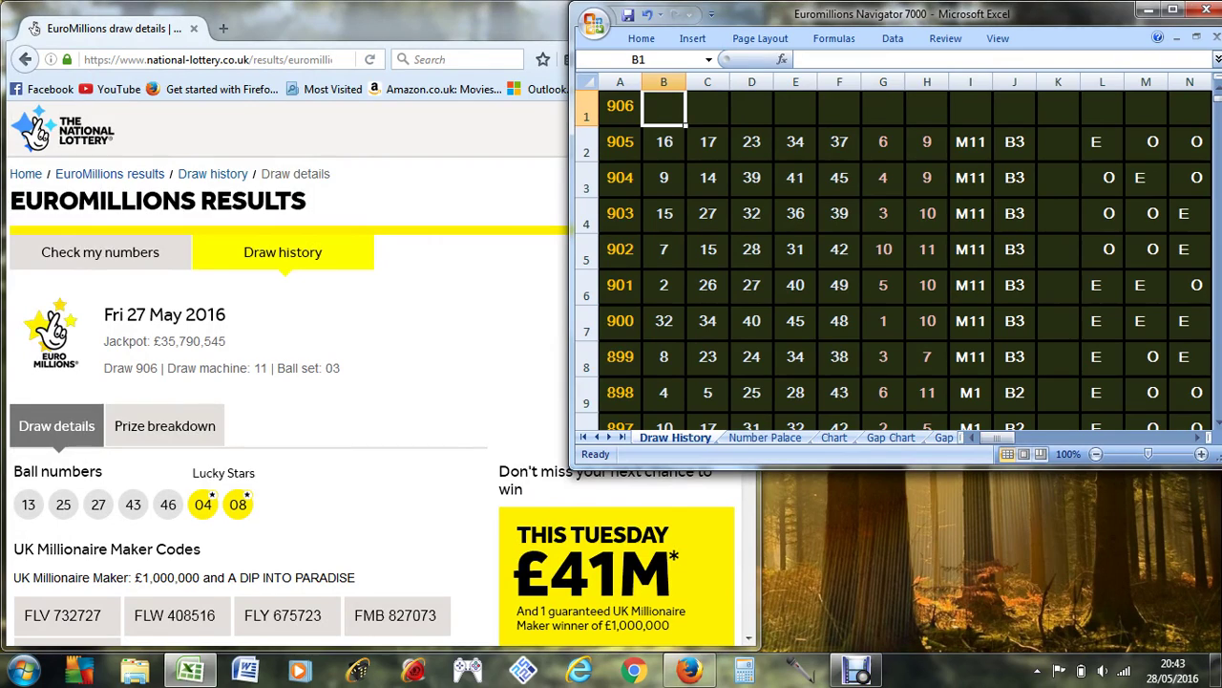
Enter the first two ball numbers of draw 906, 13 in B1 and 25 in C1.
{"action": "type", "text": "13"}
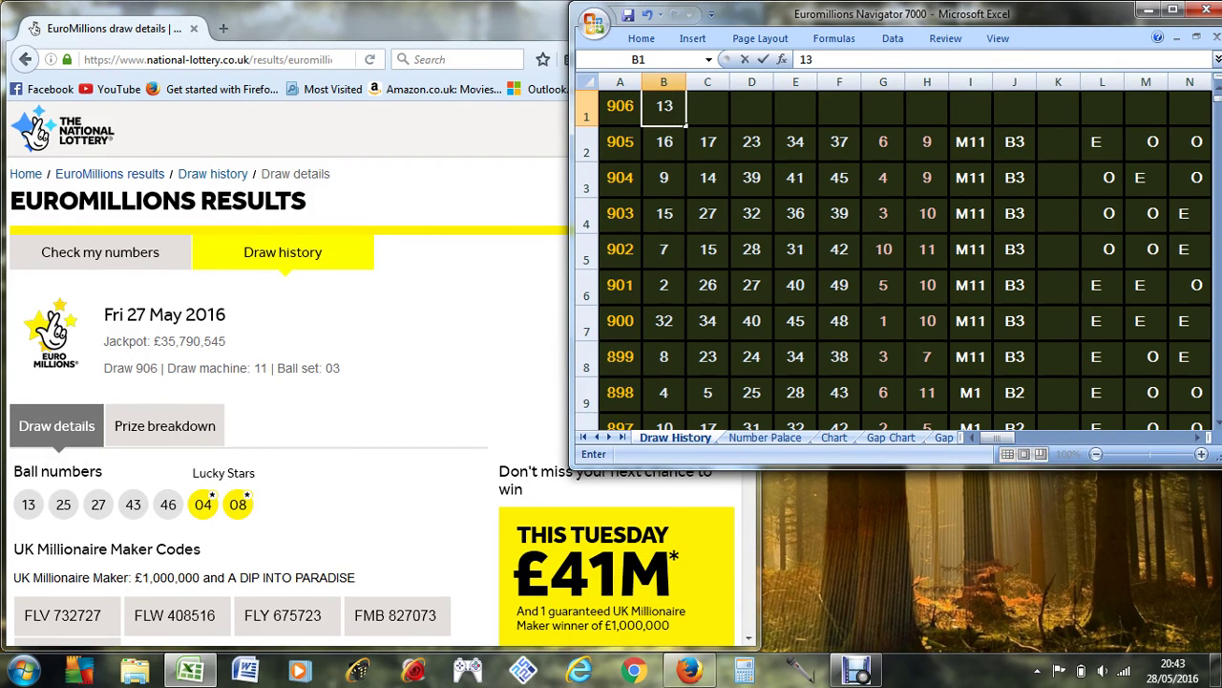
{"action": "key", "text": "Tab"}
{"action": "type", "text": "27"}
{"action": "key", "text": "Tab"}
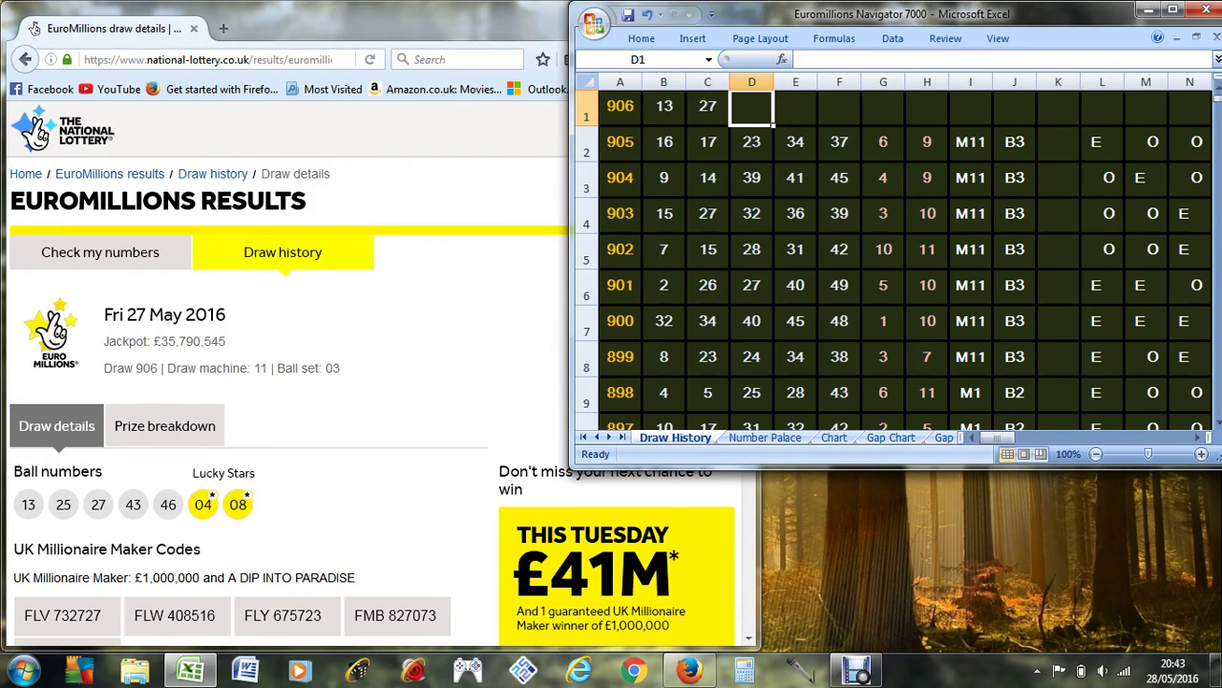
{"action": "key", "text": "BackSpace"}
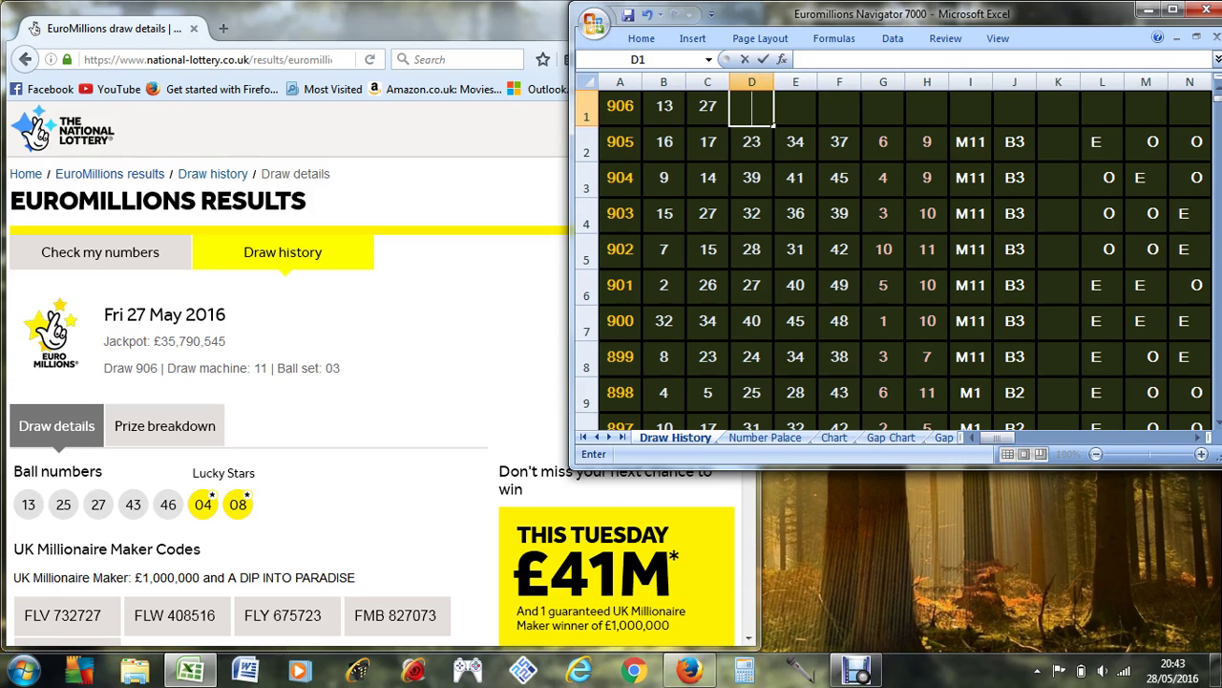
{"action": "left_click", "coordinate": [707, 106]}
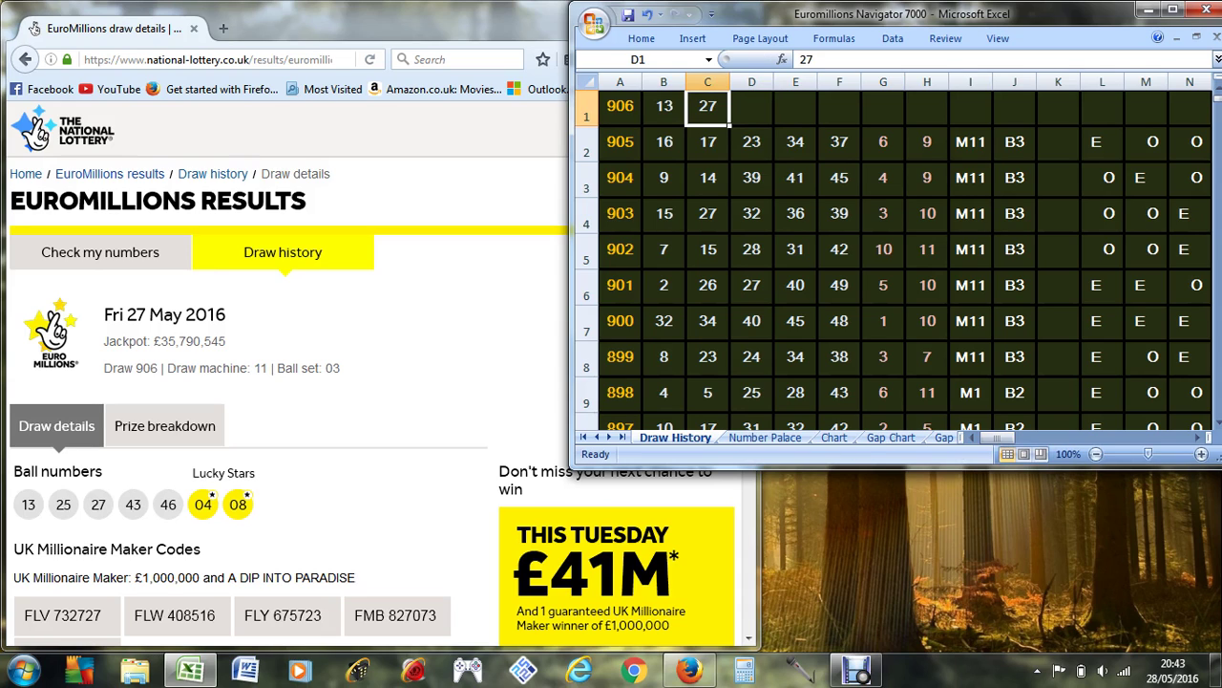
{"action": "type", "text": "25"}
{"action": "key", "text": "Tab"}
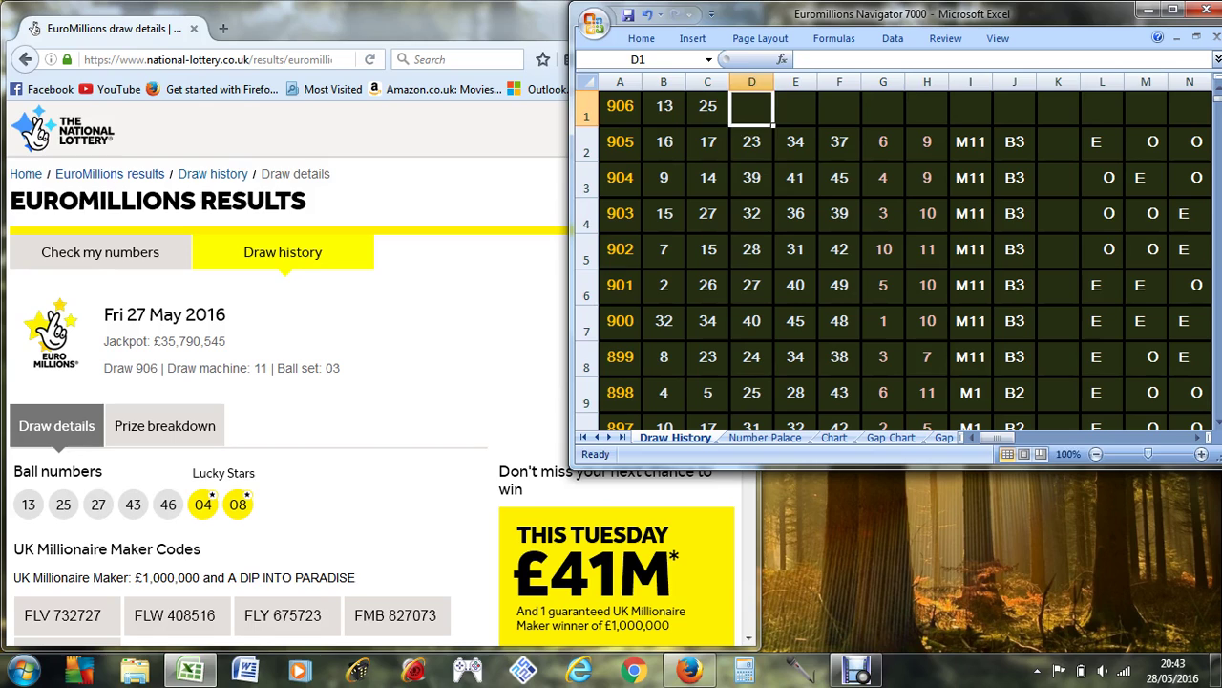
Enter the remaining ball numbers of draw 906, 27, 43 and 46, in cells D1 to F1.
{"action": "type", "text": "27"}
{"action": "key", "text": "Tab"}
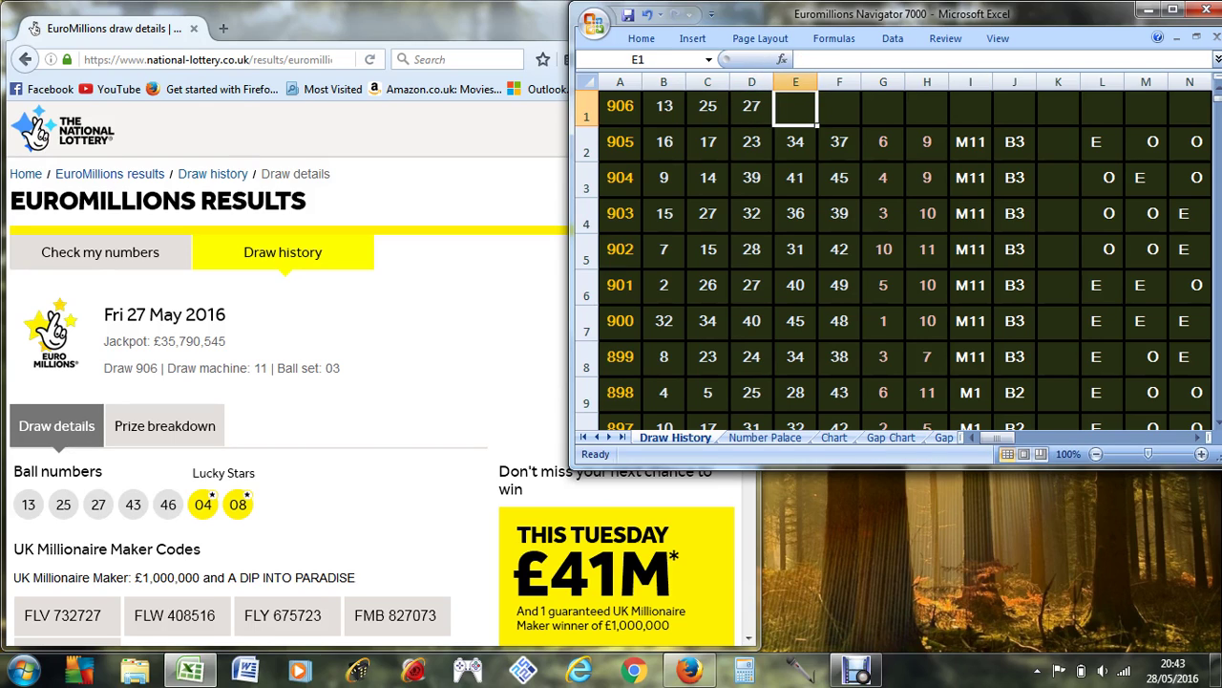
{"action": "type", "text": "43"}
{"action": "key", "text": "Tab"}
{"action": "type", "text": "46"}
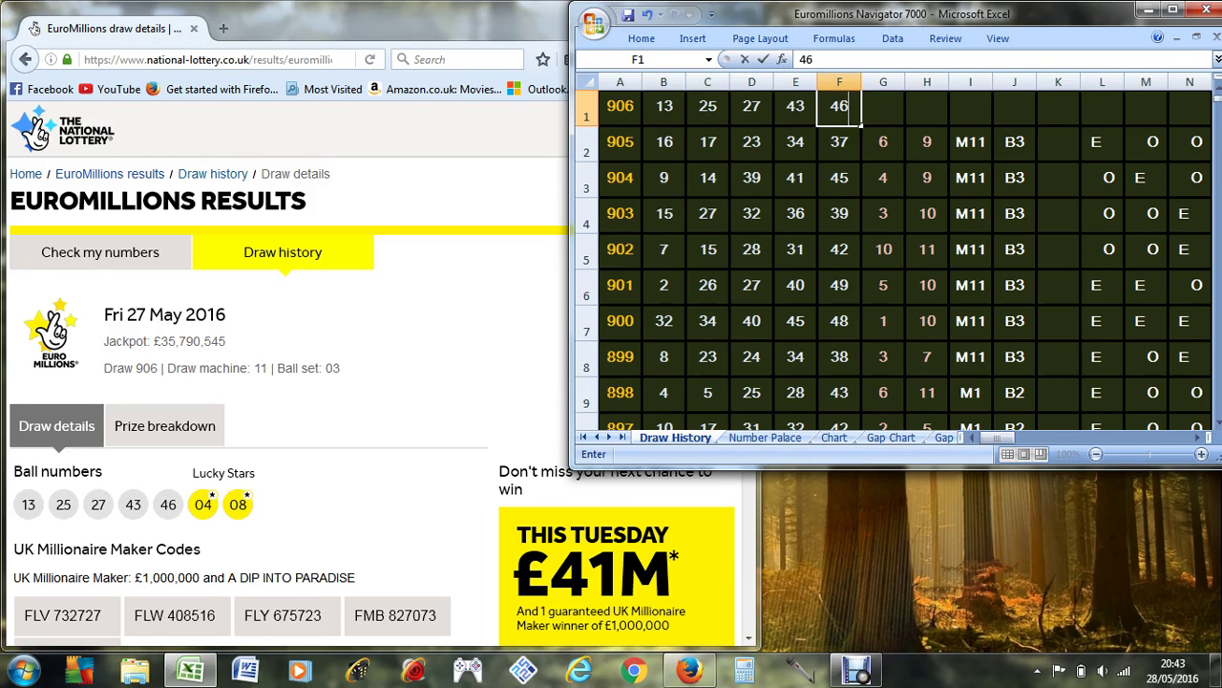
{"action": "key", "text": "Tab"}
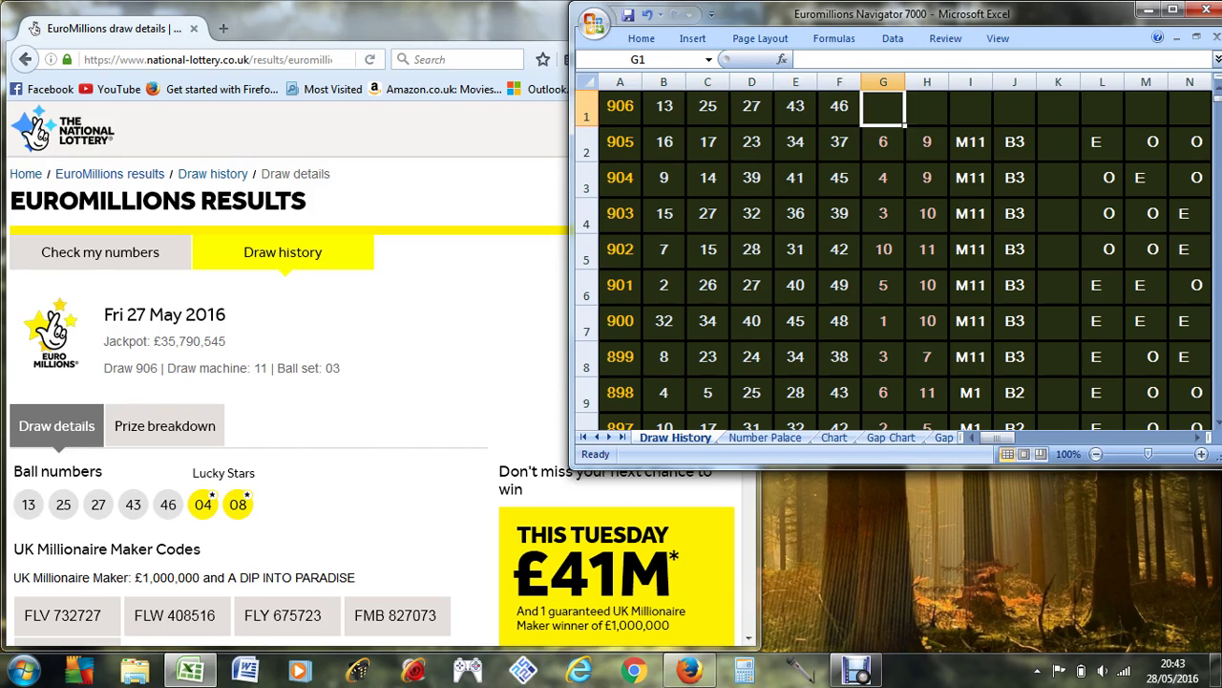
Enter the Lucky Stars of draw 906, 4 in G1 and 8 in H1.
{"action": "type", "text": "4"}
{"action": "key", "text": "Tab"}
{"action": "type", "text": "8"}
{"action": "key", "text": "Tab"}
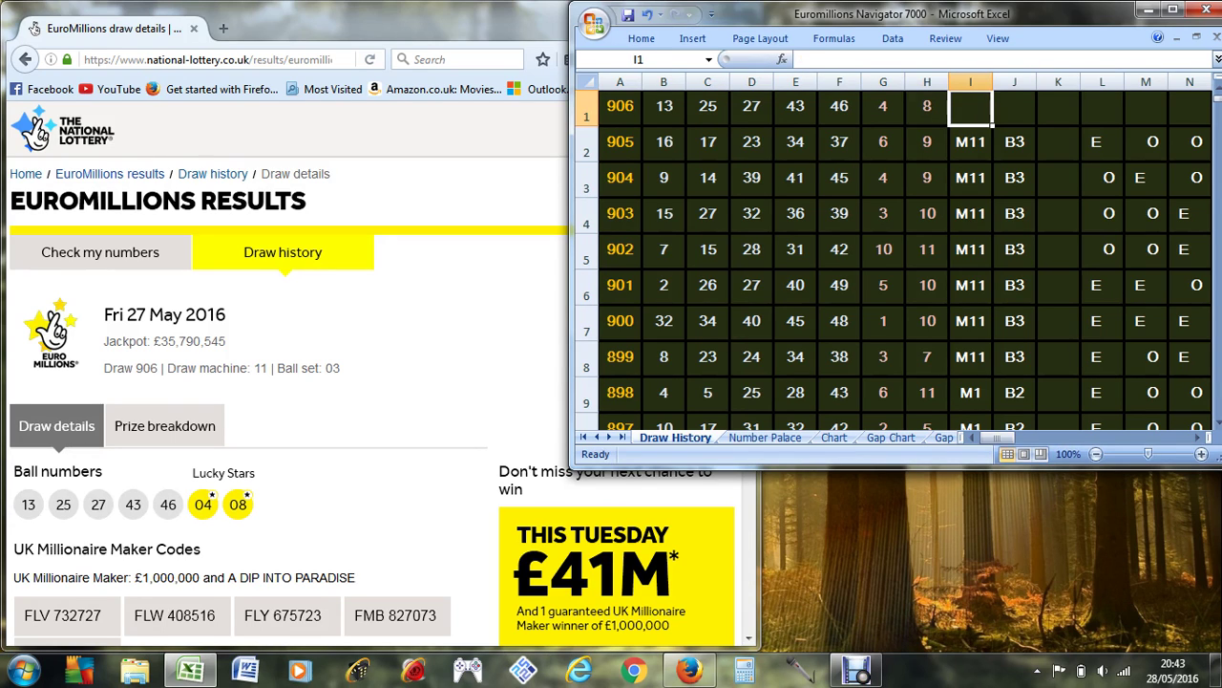
Fill machine M11, ball set B3 and the odd/even formulas up into row 1 for draw 906, and maximize the workbook.
{"action": "left_click_drag", "start_coordinate": [970, 142], "coordinate": [1014, 106]}
{"action": "left_click_drag", "start_coordinate": [1102, 141], "coordinate": [1125, 105]}
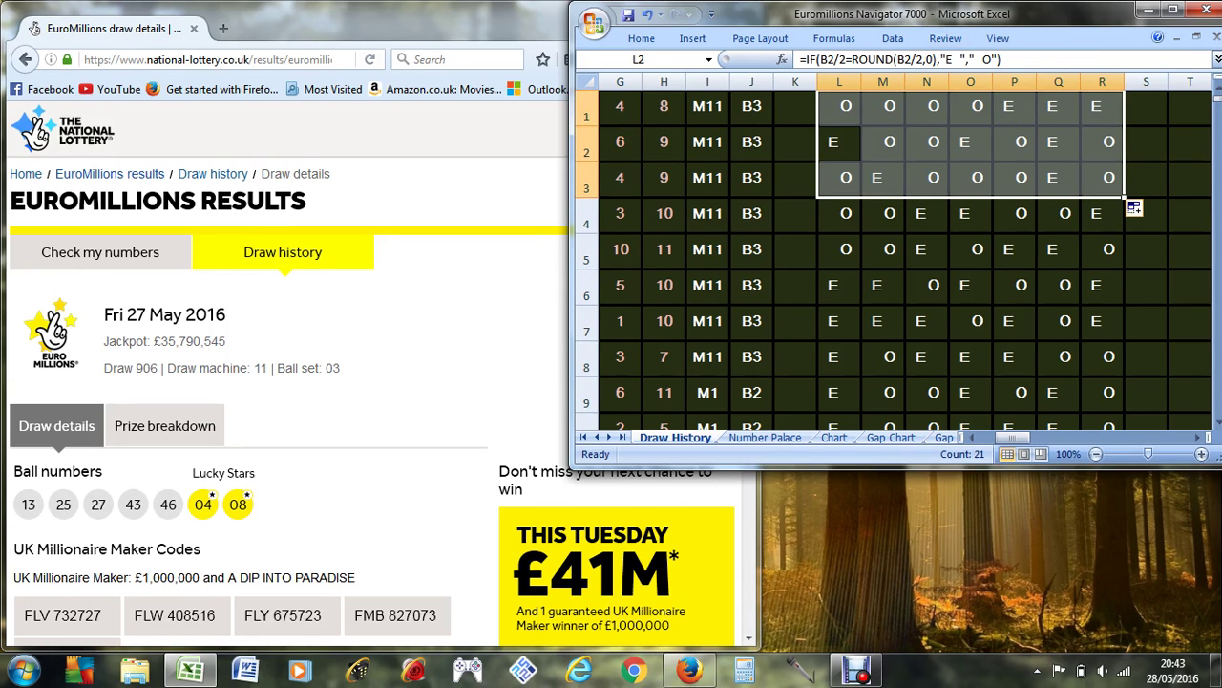
{"action": "left_click", "coordinate": [1173, 10]}
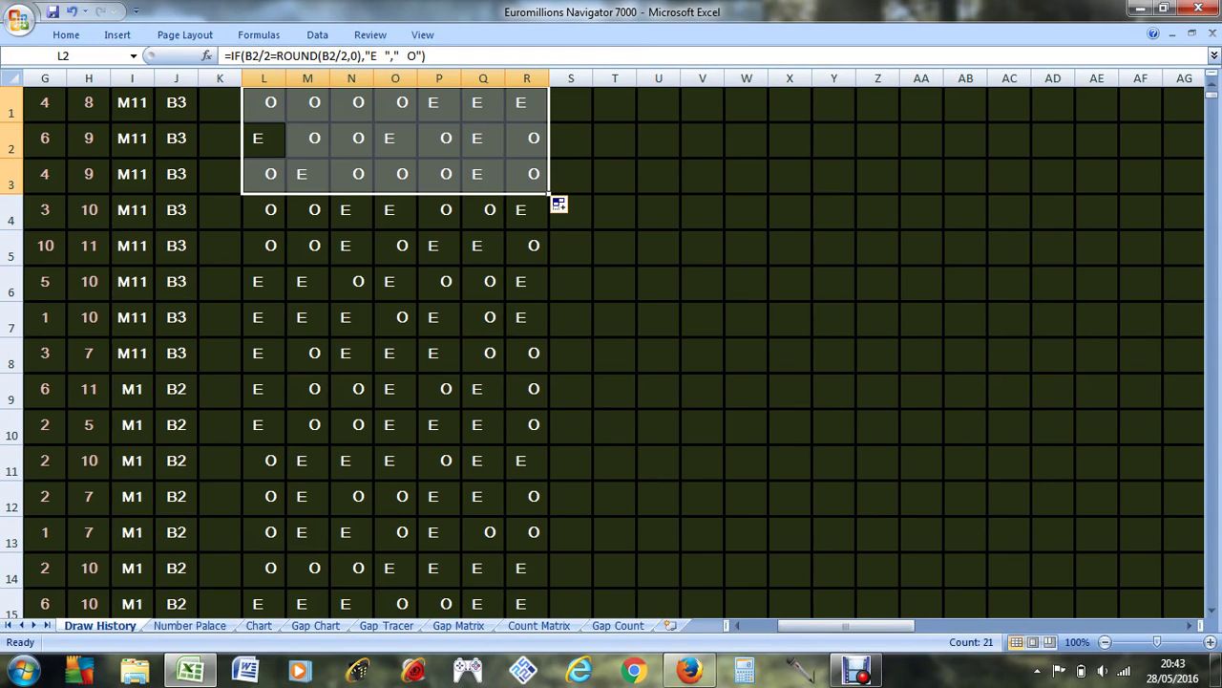
{"action": "left_click", "coordinate": [702, 104]}
{"action": "left_click", "coordinate": [746, 140]}
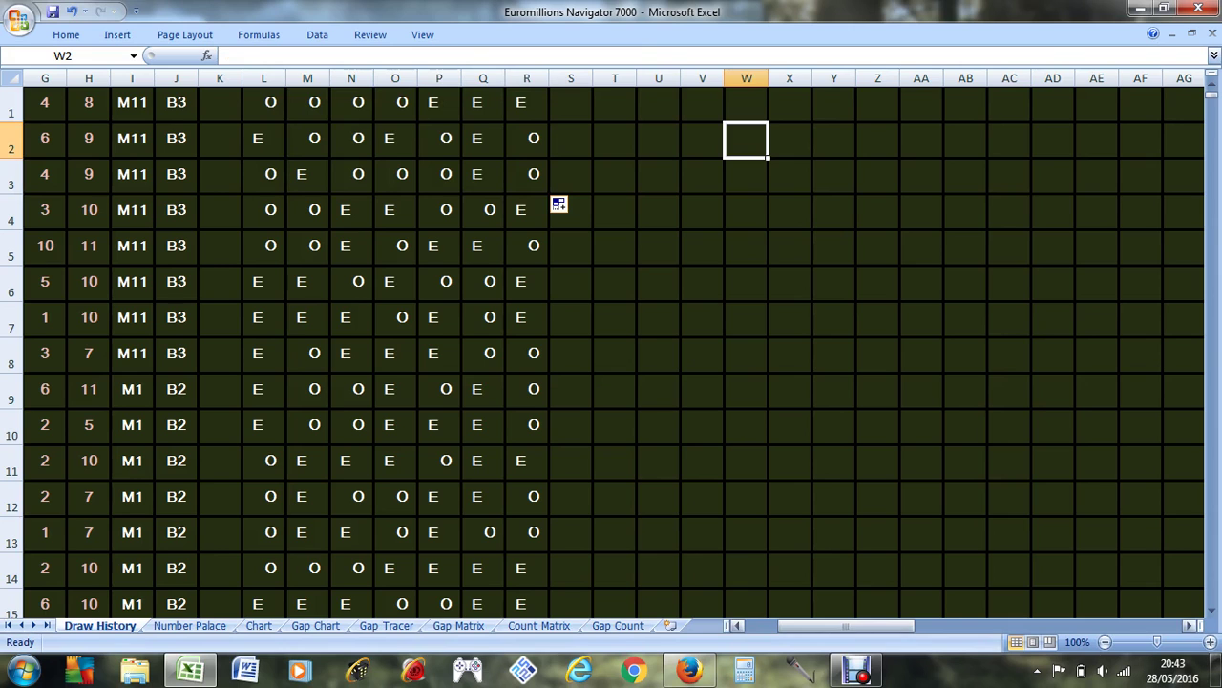
{"action": "left_click_drag", "start_coordinate": [894, 626], "coordinate": [802, 625]}
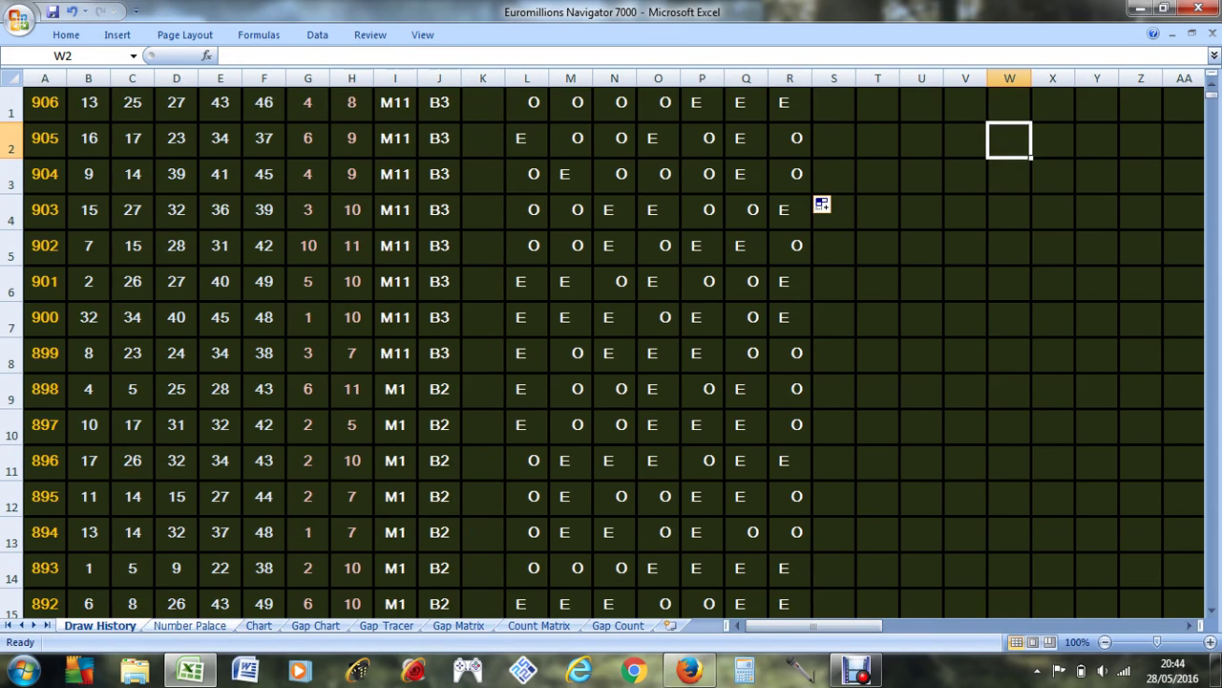
Look over the Number Palace sheet at 40% zoom and enlarge the view to 80%.
{"action": "left_click", "coordinate": [190, 625]}
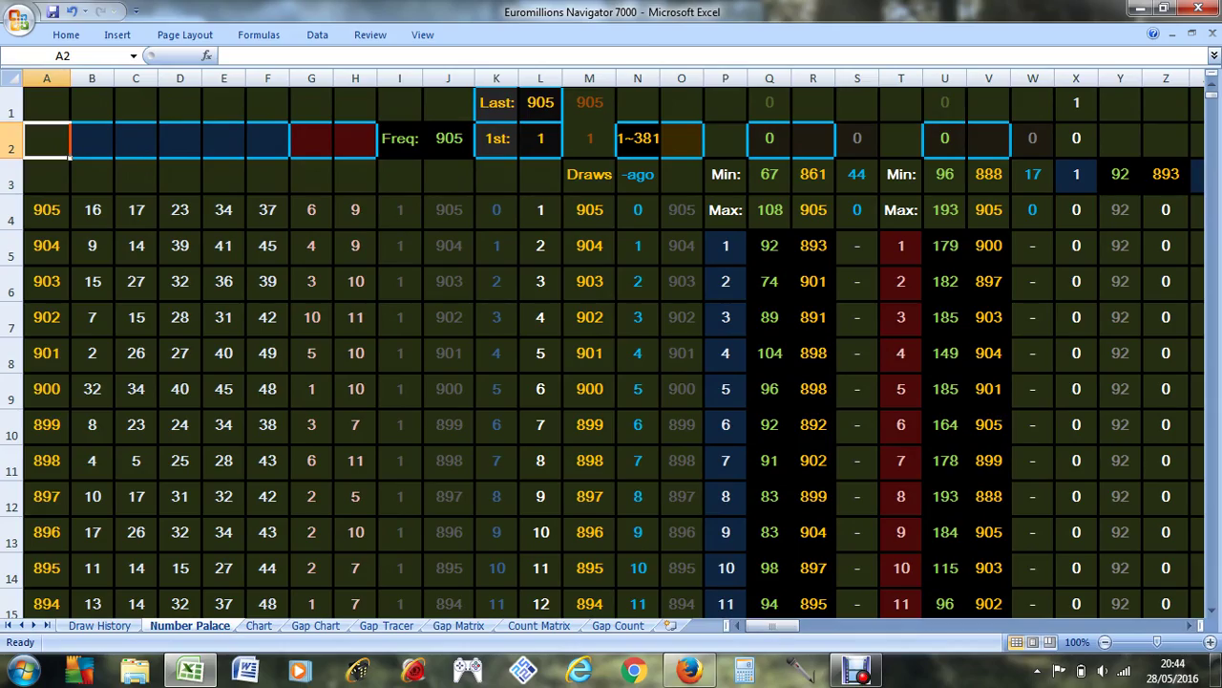
{"action": "left_click", "coordinate": [1105, 642]}
{"action": "left_click", "coordinate": [1105, 642]}
{"action": "left_click", "coordinate": [1105, 641]}
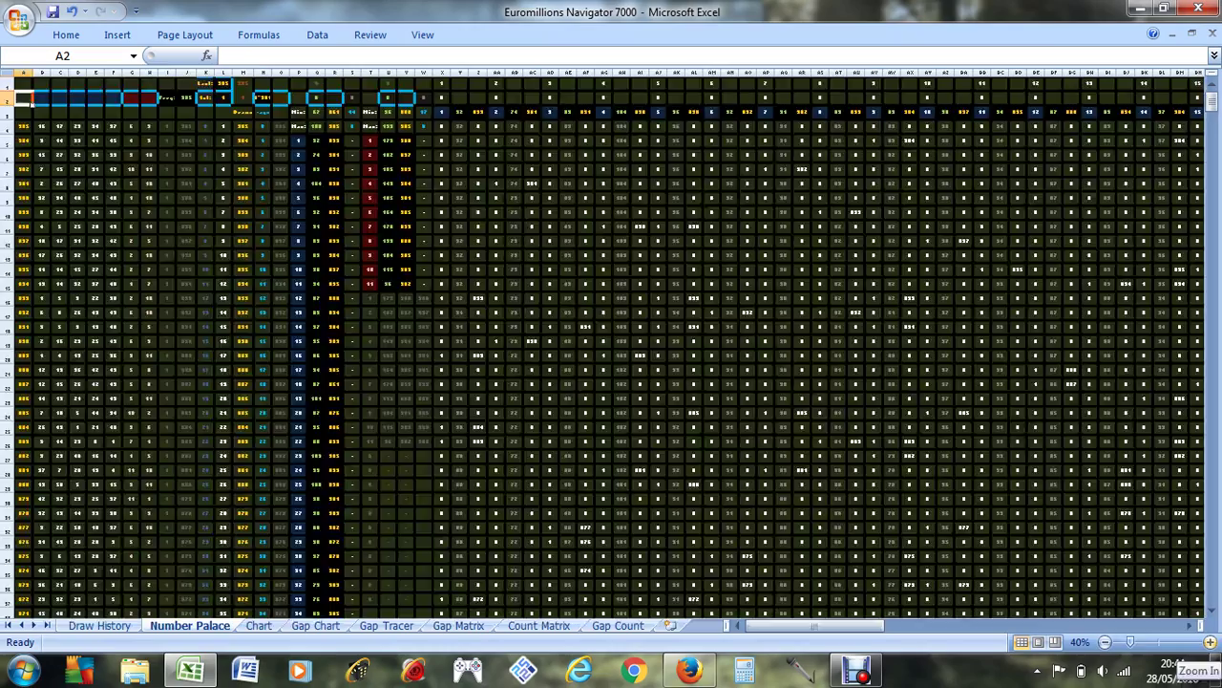
{"action": "left_click", "coordinate": [1211, 641]}
{"action": "left_click", "coordinate": [1210, 642]}
{"action": "left_click", "coordinate": [1210, 642]}
{"action": "left_click", "coordinate": [1210, 642]}
{"action": "scroll", "coordinate": [612, 354], "scroll_direction": "up", "scroll_amount": 1}
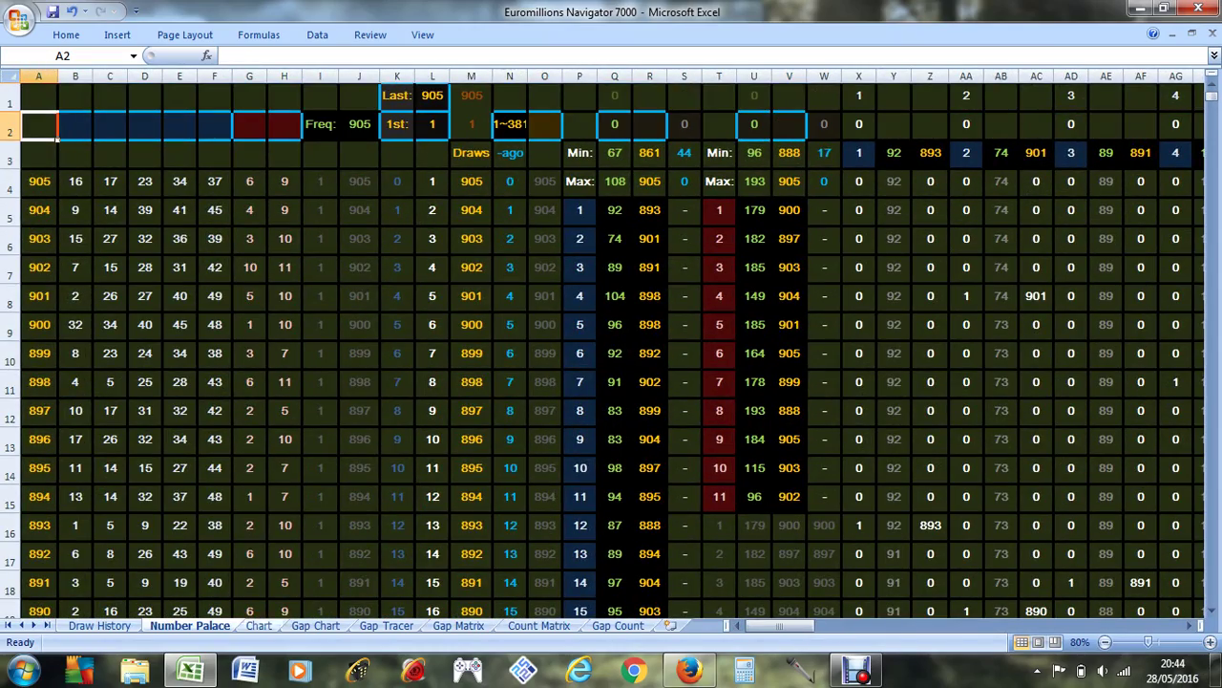
Go to the Chart sheet and examine the frequency headers in D2:AS2 and the draw numbers in column C.
{"action": "key", "text": "ctrl+Page_Down"}
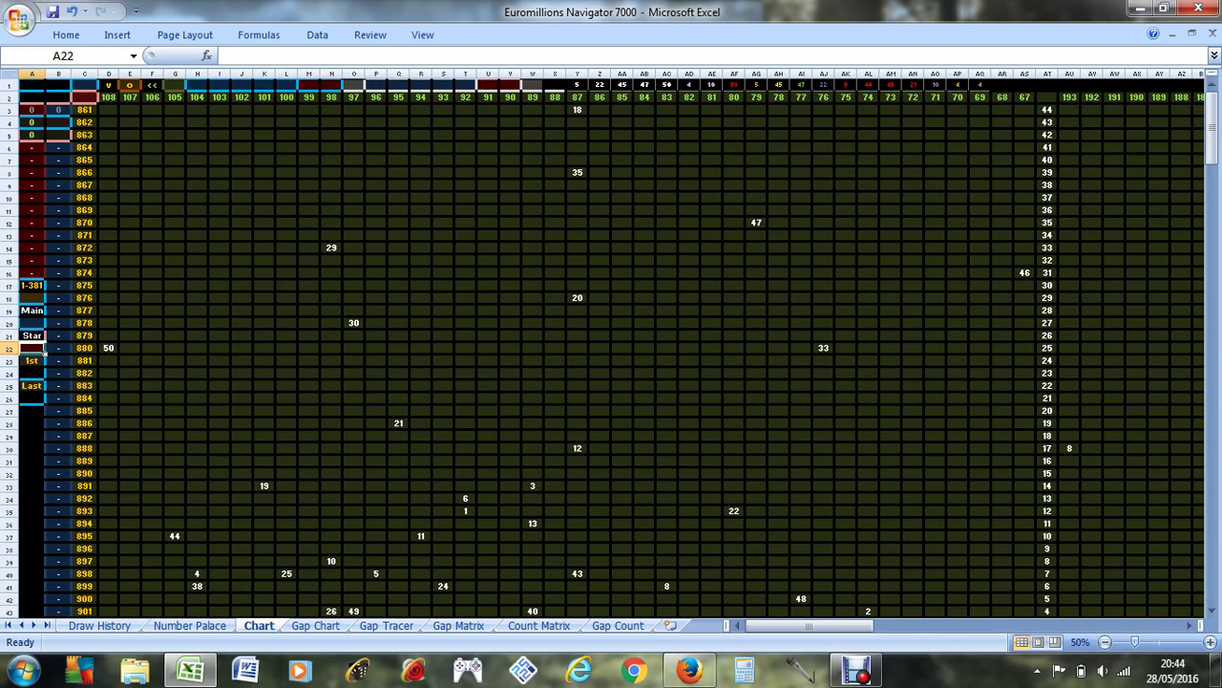
{"action": "left_click_drag", "start_coordinate": [108, 96], "coordinate": [1031, 96]}
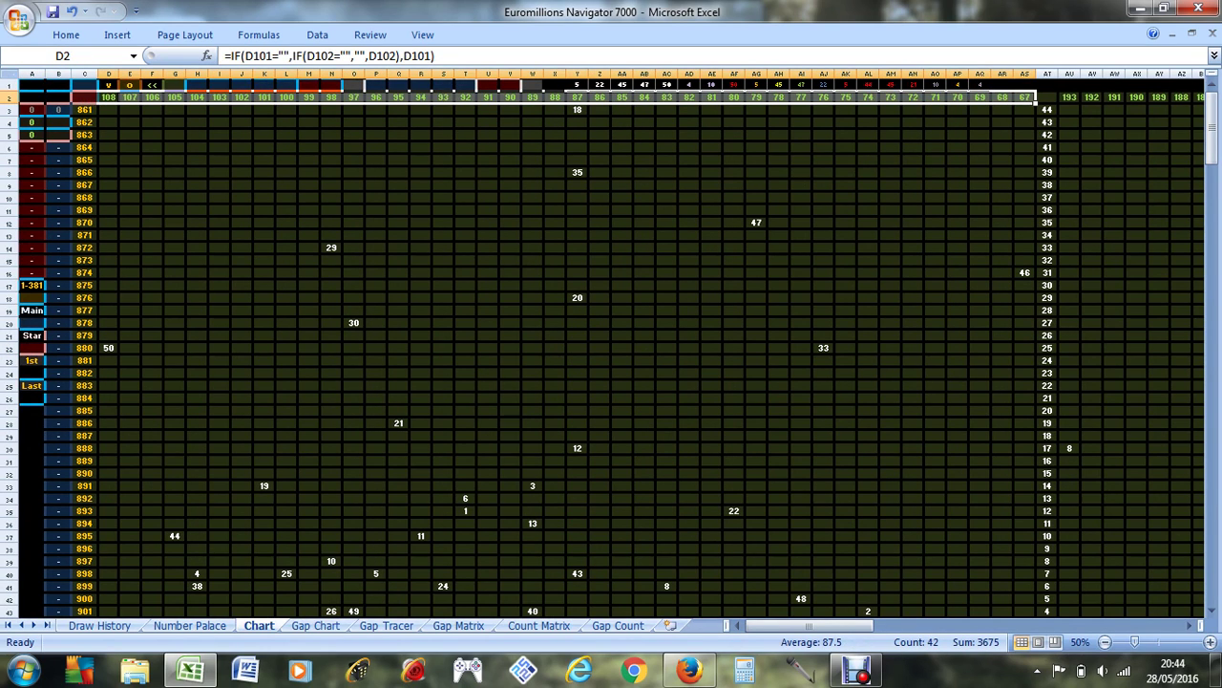
{"action": "left_click_drag", "start_coordinate": [85, 109], "coordinate": [84, 510]}
{"action": "scroll", "coordinate": [84, 510], "scroll_direction": "up", "scroll_amount": 4}
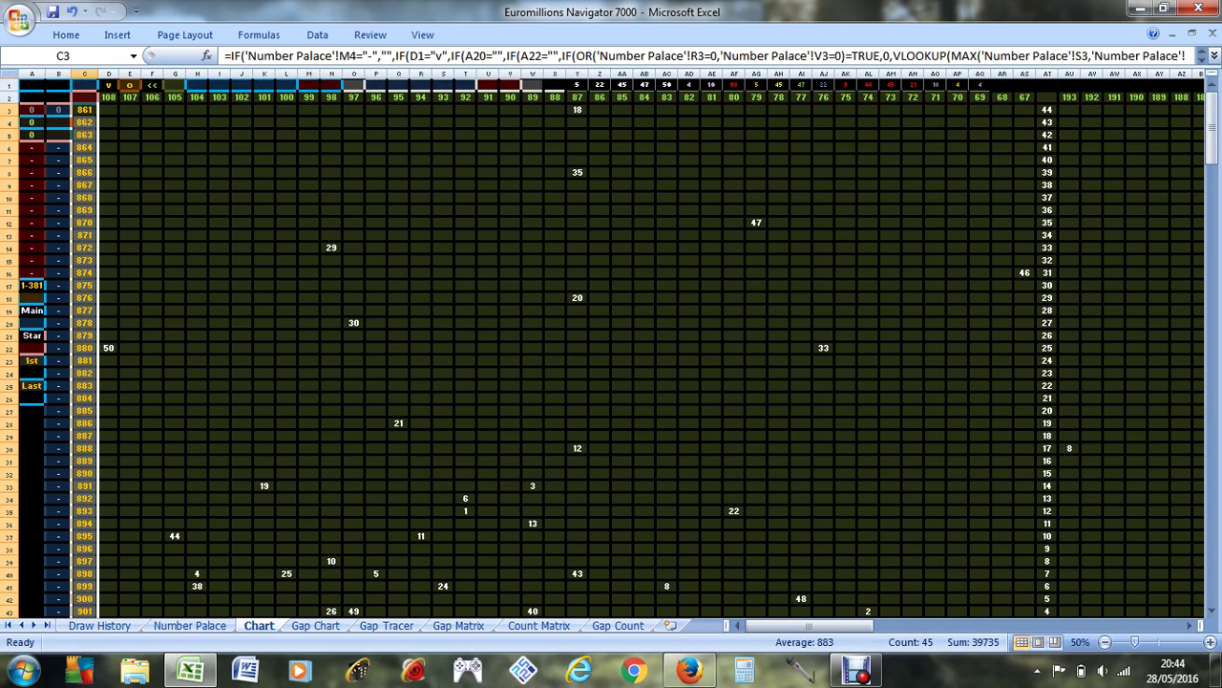
Enter o in G1 of the Chart sheet to reverse the order of the frequency columns.
{"action": "left_click", "coordinate": [173, 85]}
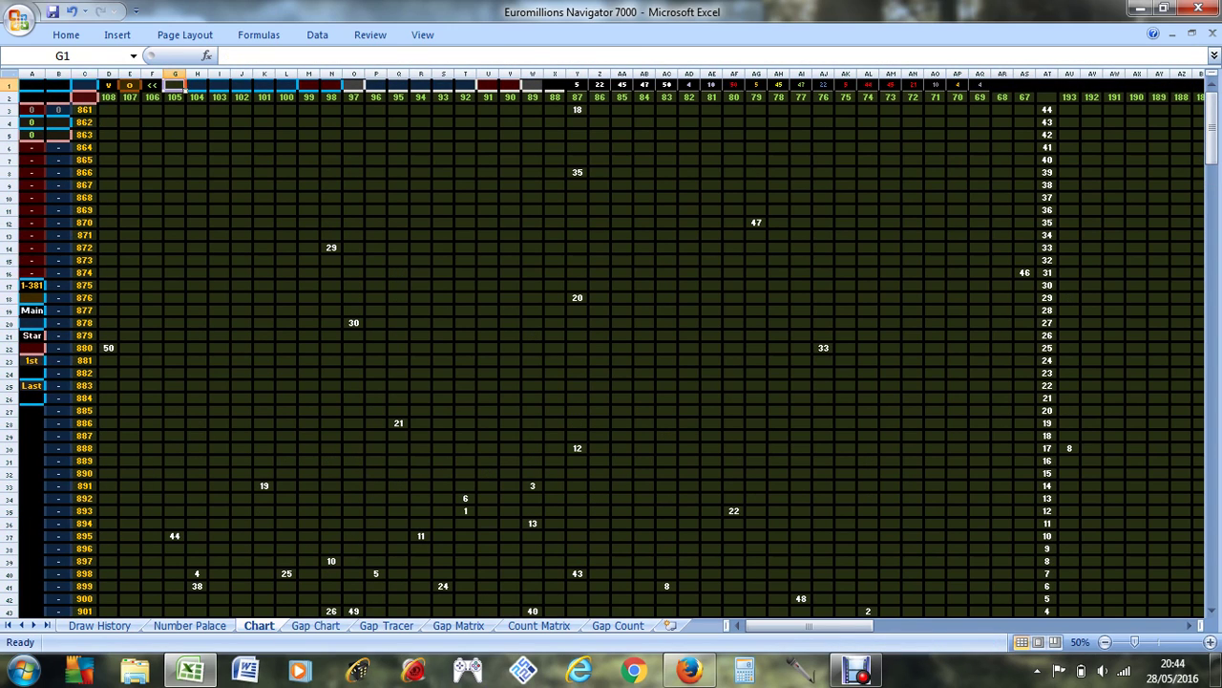
{"action": "type", "text": "o"}
{"action": "key", "text": "Return"}
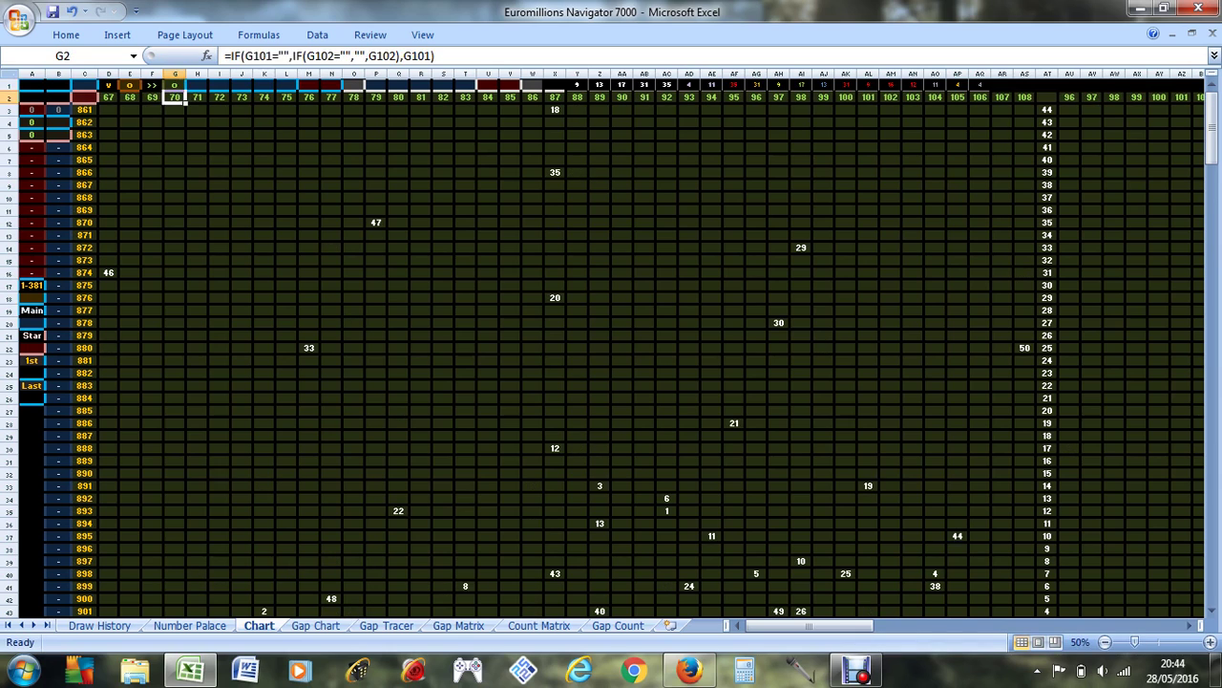
Clear the o from E1 to reverse the order of the draw rows.
{"action": "key", "text": "Up"}
{"action": "key", "text": "Left"}
{"action": "key", "text": "Left"}
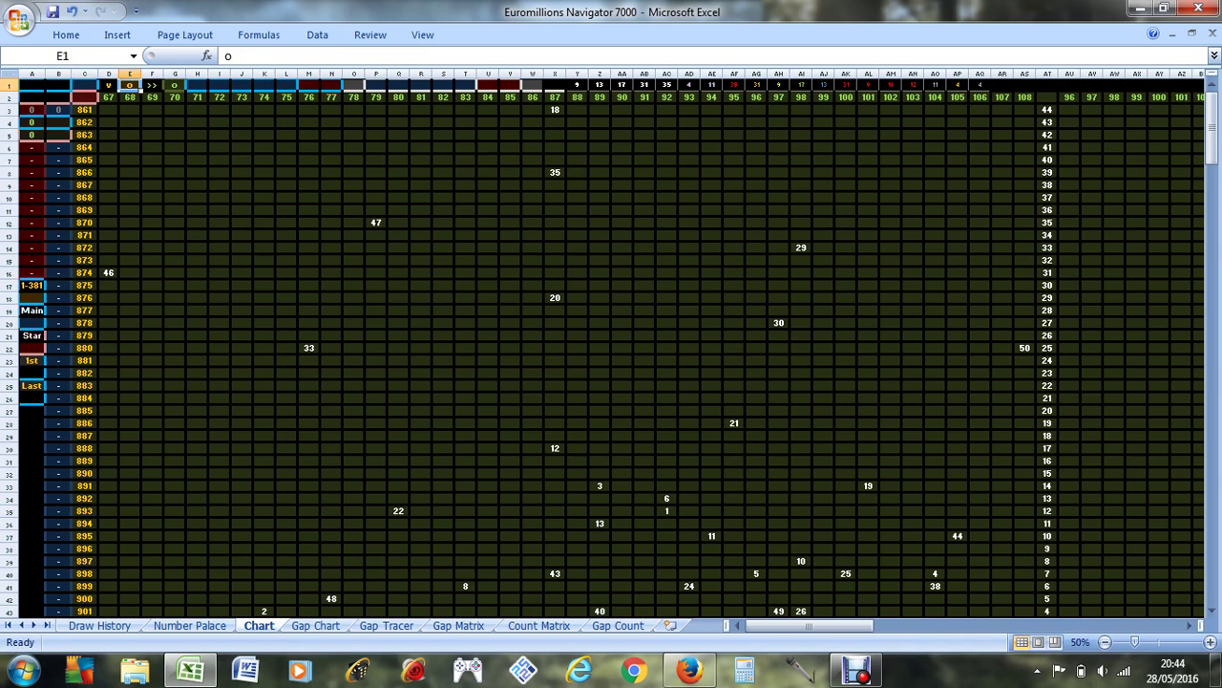
{"action": "key", "text": "Delete"}
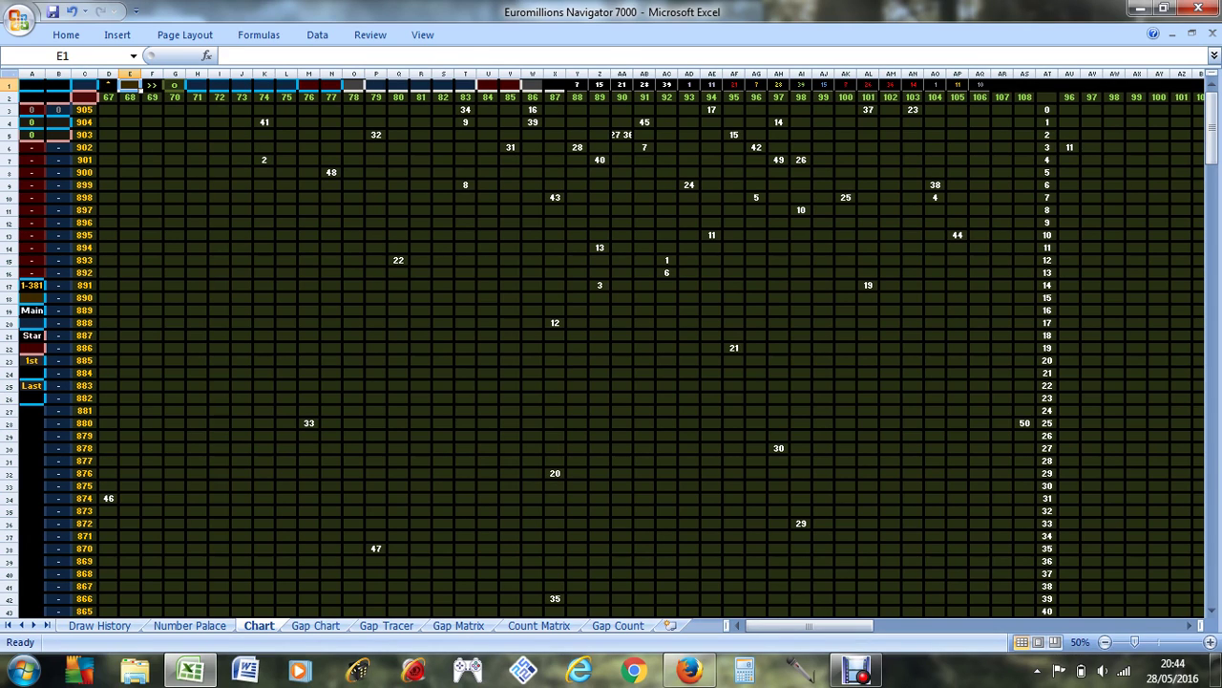
Put the o back in E1 and clear G1 to restore the original chart orientation.
{"action": "type", "text": "o"}
{"action": "key", "text": "Right"}
{"action": "key", "text": "Right"}
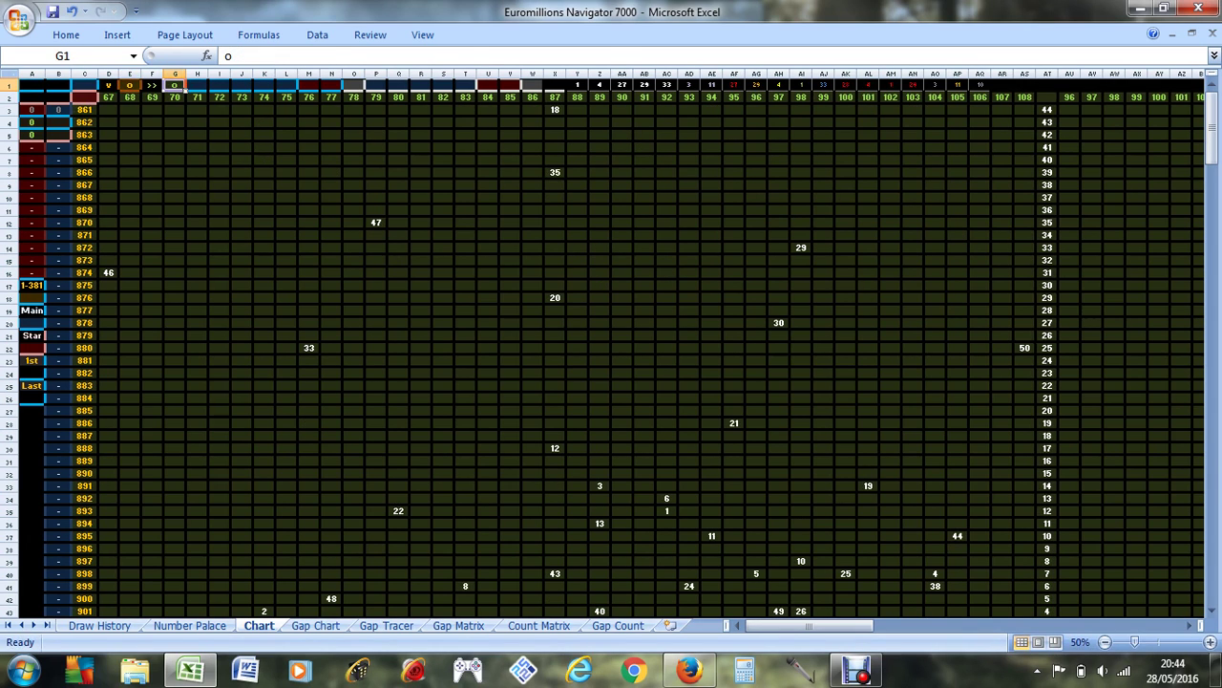
{"action": "key", "text": "Delete"}
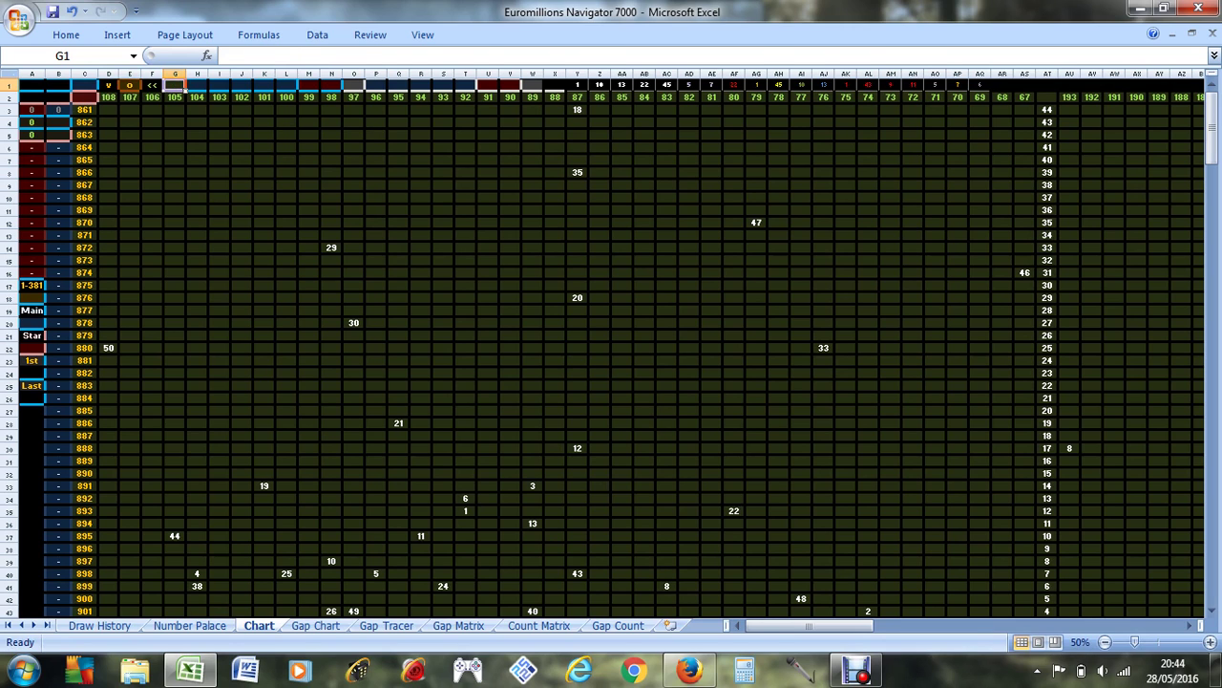
Examine the plotted numbers on the Chart sheet down to the draw 905 row.
{"action": "left_click_drag", "start_coordinate": [130, 260], "coordinate": [151, 423]}
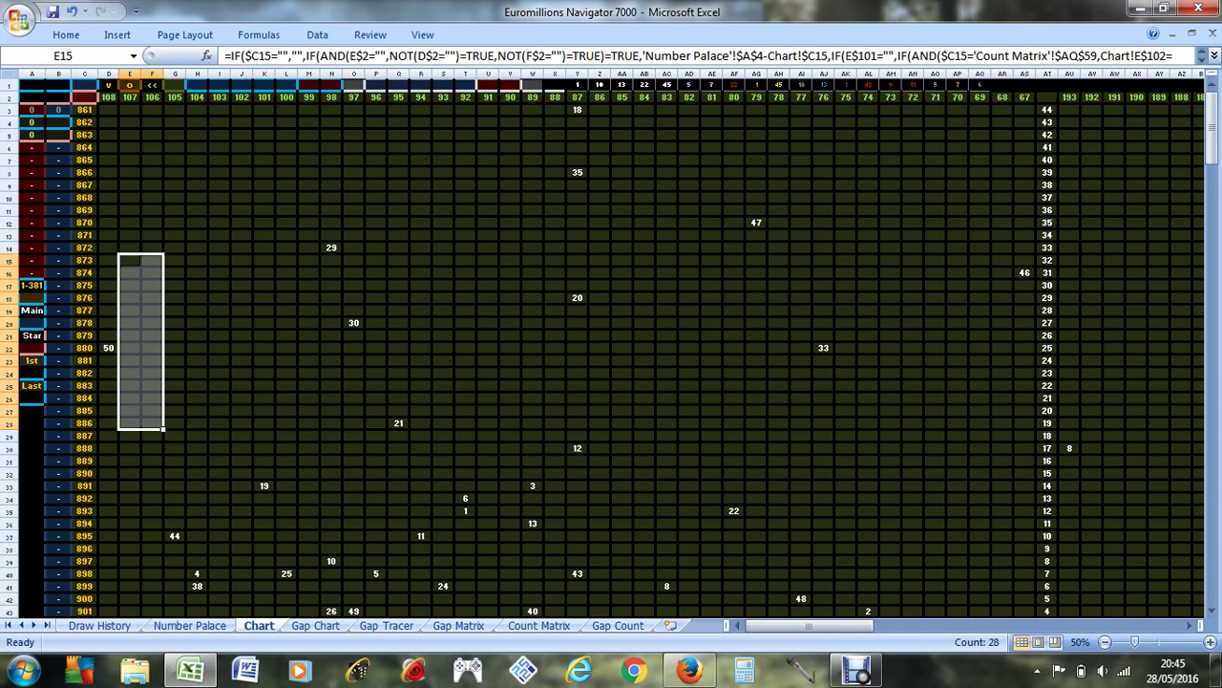
{"action": "scroll", "coordinate": [151, 423], "scroll_direction": "down", "scroll_amount": 3}
{"action": "left_click_drag", "start_coordinate": [219, 497], "coordinate": [1046, 510]}
{"action": "left_click", "coordinate": [577, 561]}
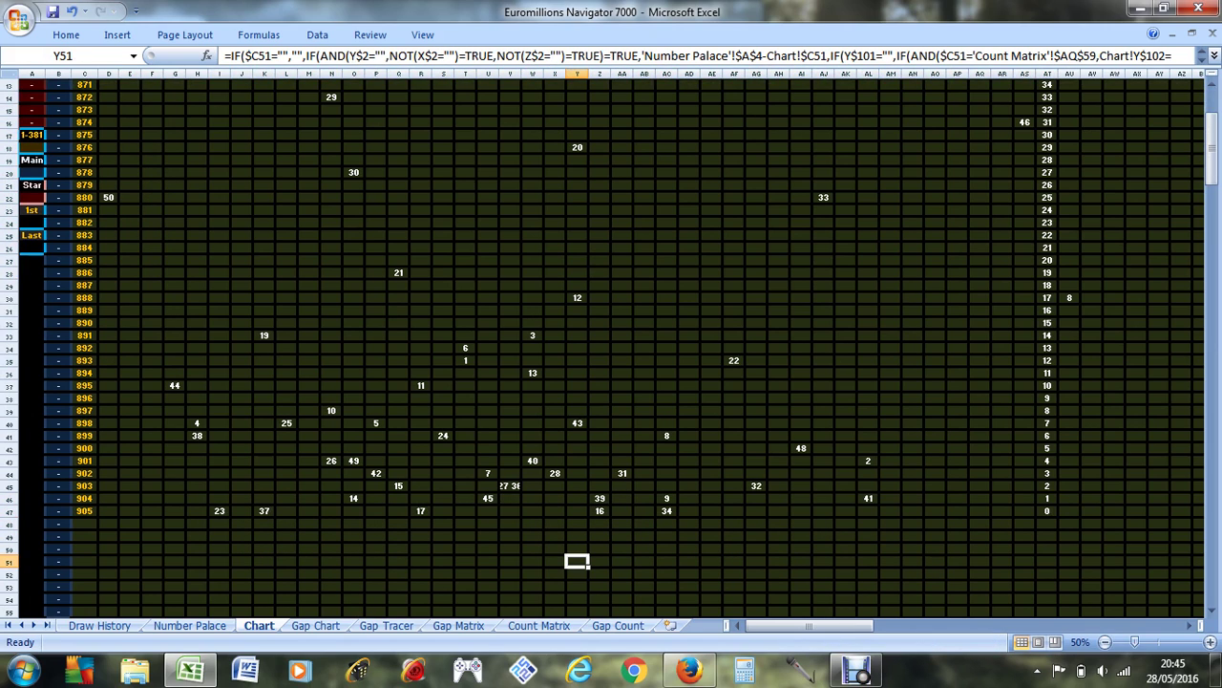
{"action": "left_click_drag", "start_coordinate": [218, 511], "coordinate": [848, 511]}
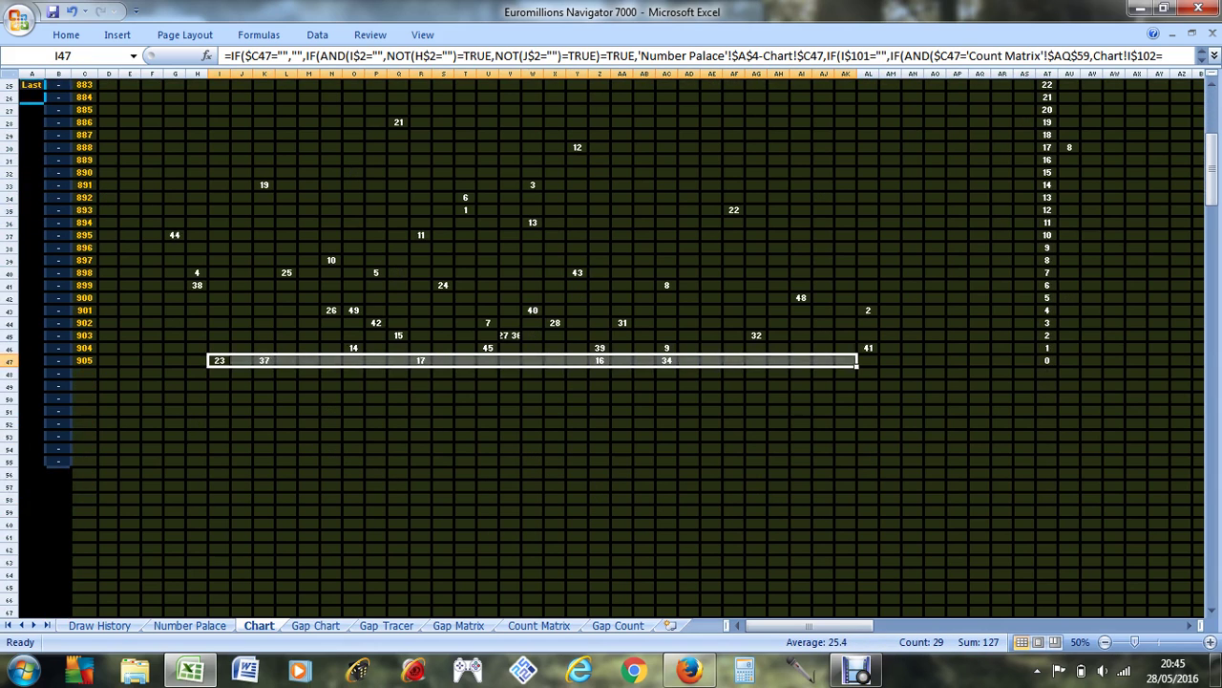
In the Number Palace sheet, change the formula in A4 to ='Draw History'!A1 and fill it across to H4.
{"action": "left_click", "coordinate": [189, 626]}
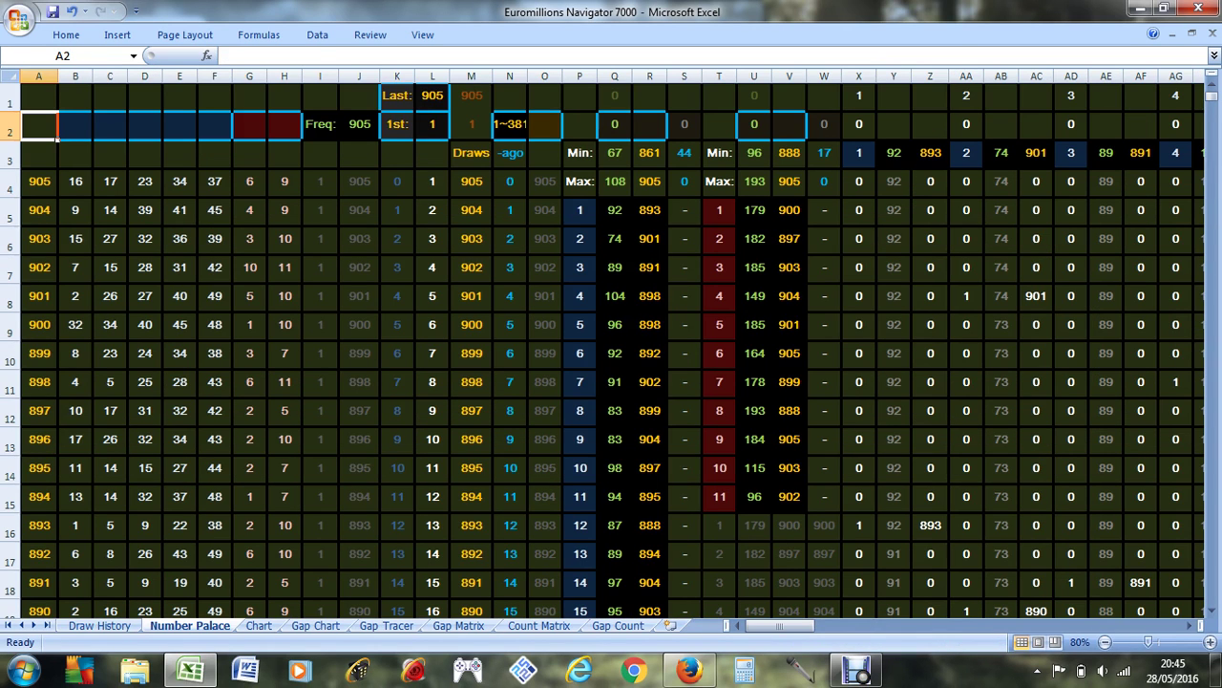
{"action": "left_click", "coordinate": [40, 181]}
{"action": "key", "text": "F2"}
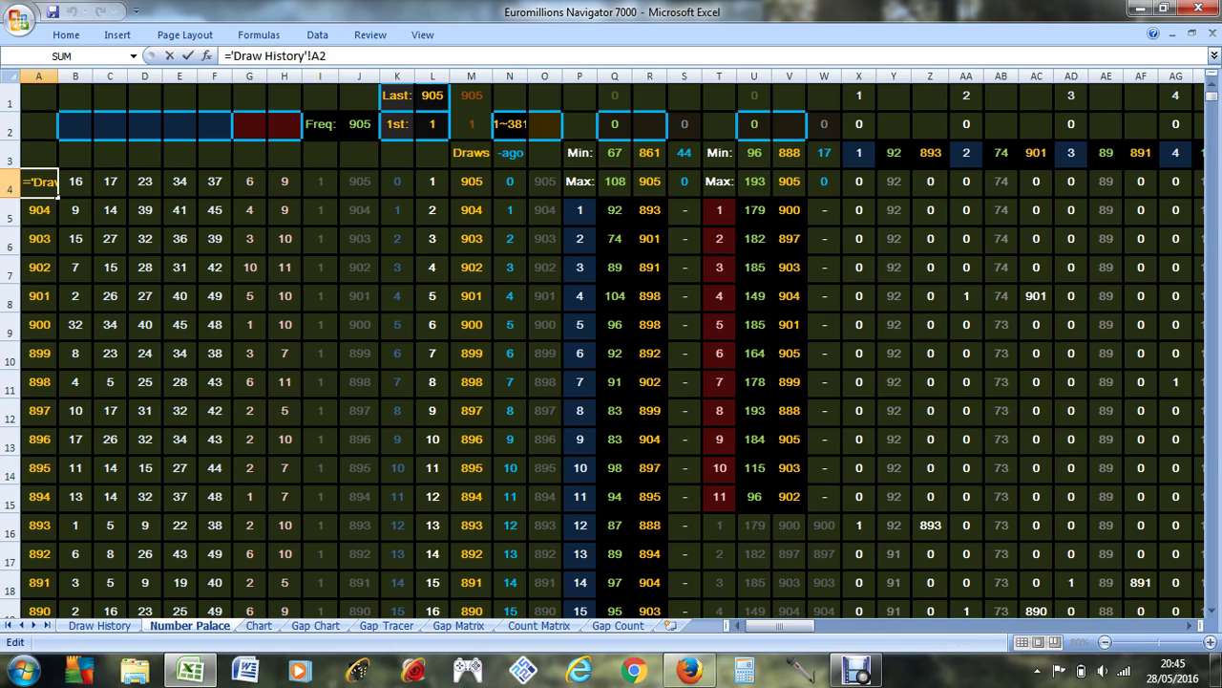
{"action": "key", "text": "BackSpace"}
{"action": "type", "text": "1"}
{"action": "key", "text": "Tab"}
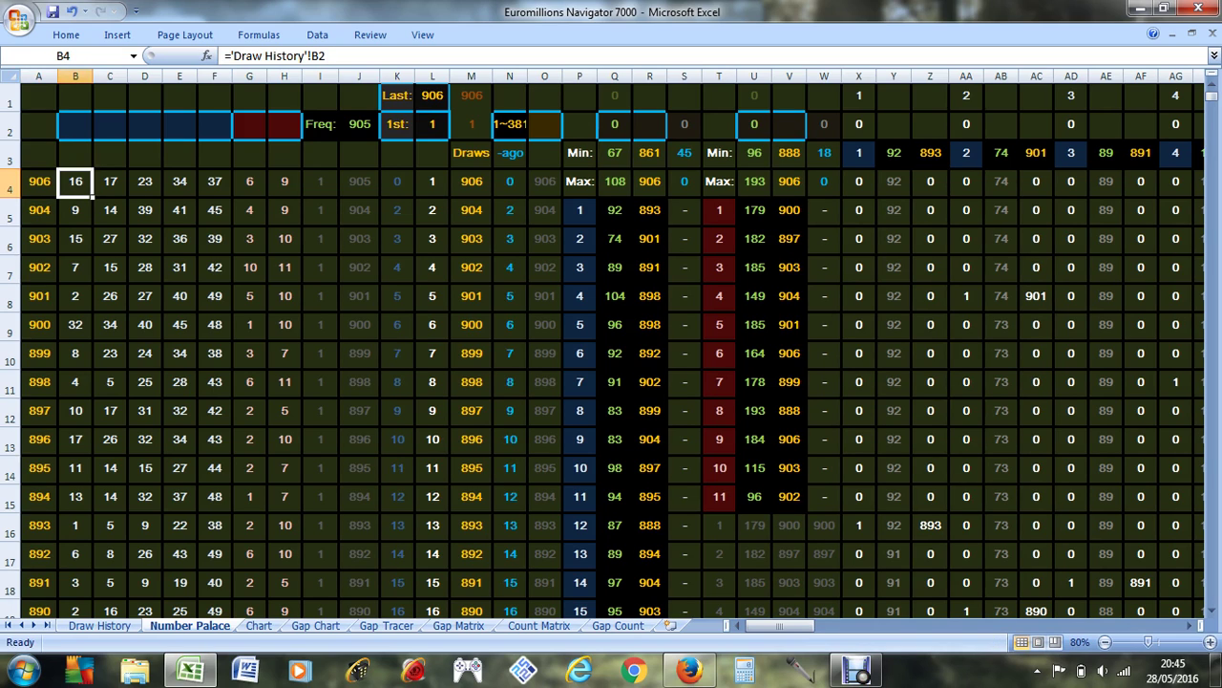
{"action": "key", "text": "shift+Tab"}
{"action": "left_click_drag", "start_coordinate": [57, 193], "coordinate": [298, 191]}
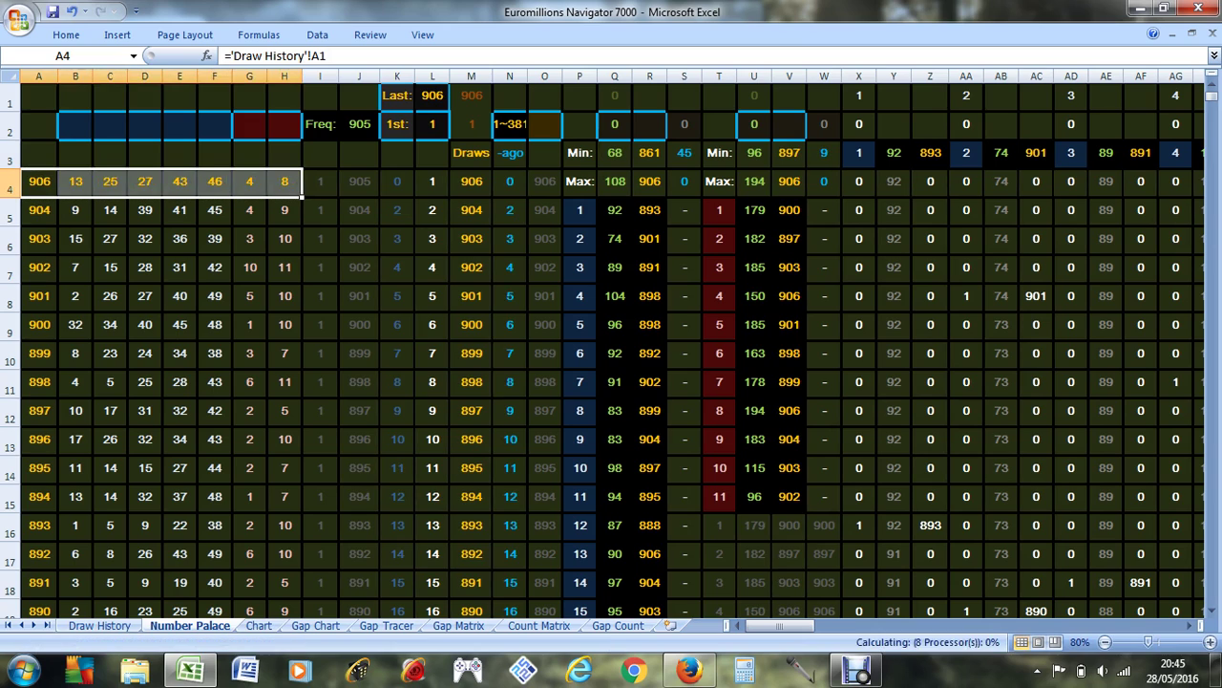
Copy the cell formatting of A5:H5 onto A4:H4 with Format Painter.
{"action": "left_click_drag", "start_coordinate": [38, 209], "coordinate": [284, 209]}
{"action": "left_click", "coordinate": [66, 34]}
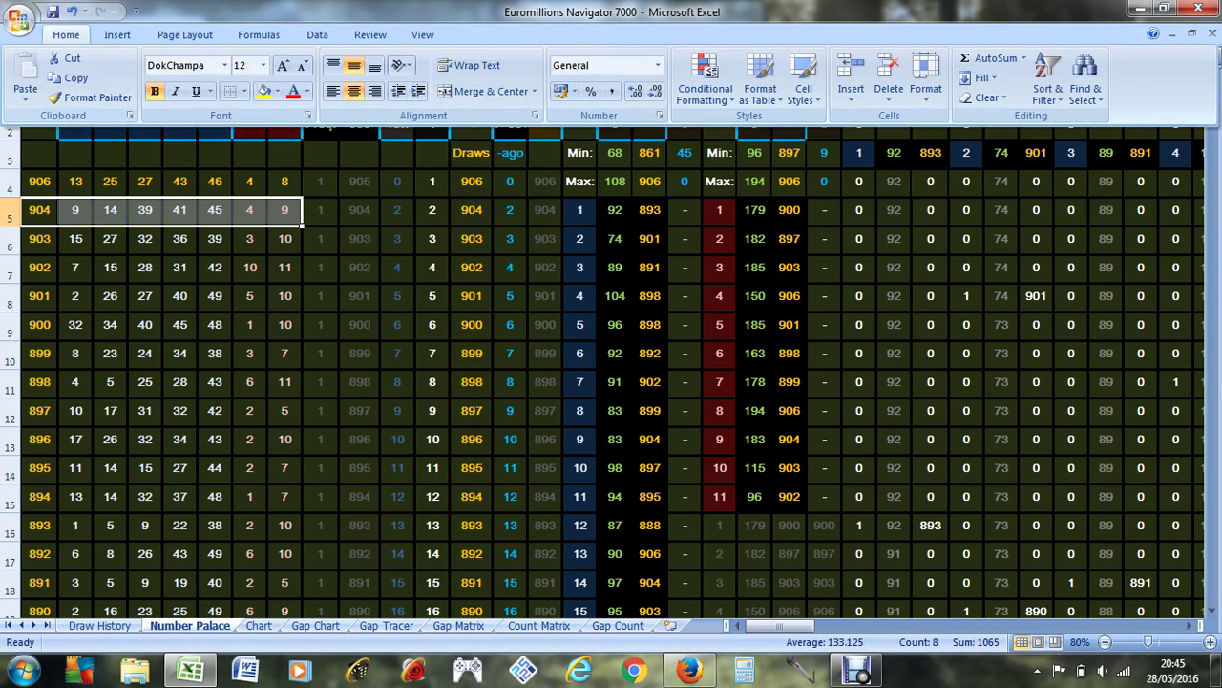
{"action": "left_click", "coordinate": [88, 98]}
{"action": "left_click_drag", "start_coordinate": [38, 180], "coordinate": [284, 181]}
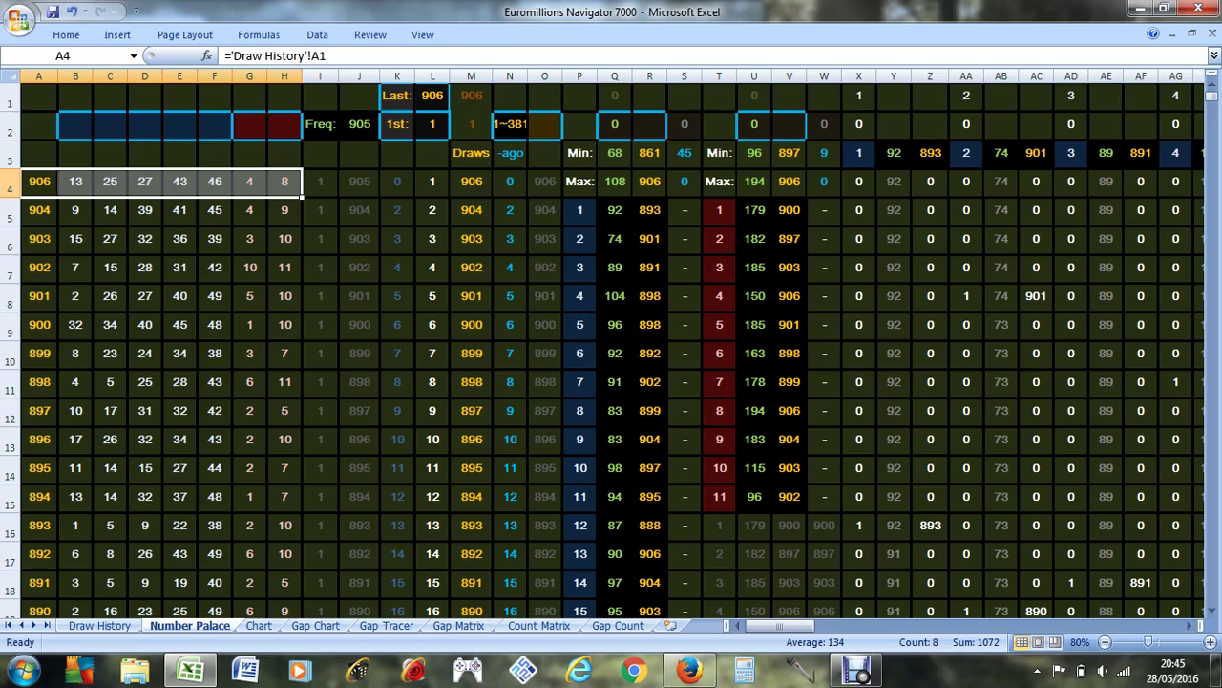
Fill the A4:H4 formulas down to row 908 and extend the whole of row 907 down to row 909.
{"action": "left_click_drag", "start_coordinate": [302, 196], "coordinate": [302, 570]}
{"action": "left_click", "coordinate": [11, 353]}
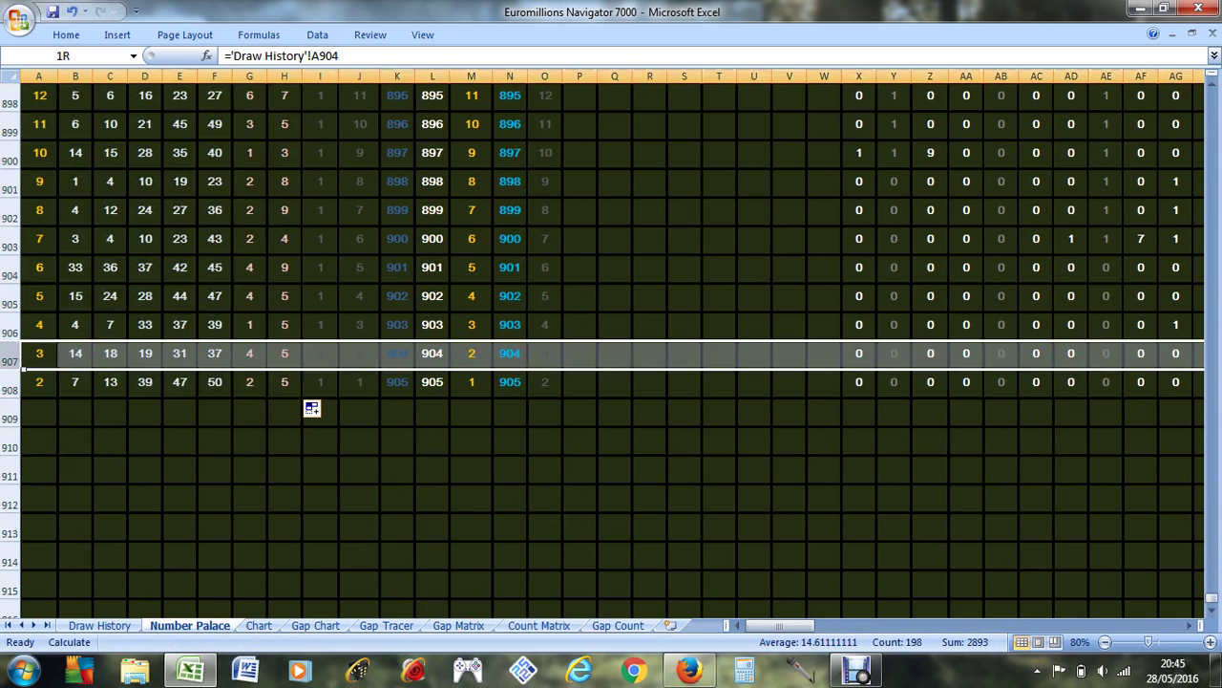
{"action": "left_click_drag", "start_coordinate": [10, 353], "coordinate": [21, 425]}
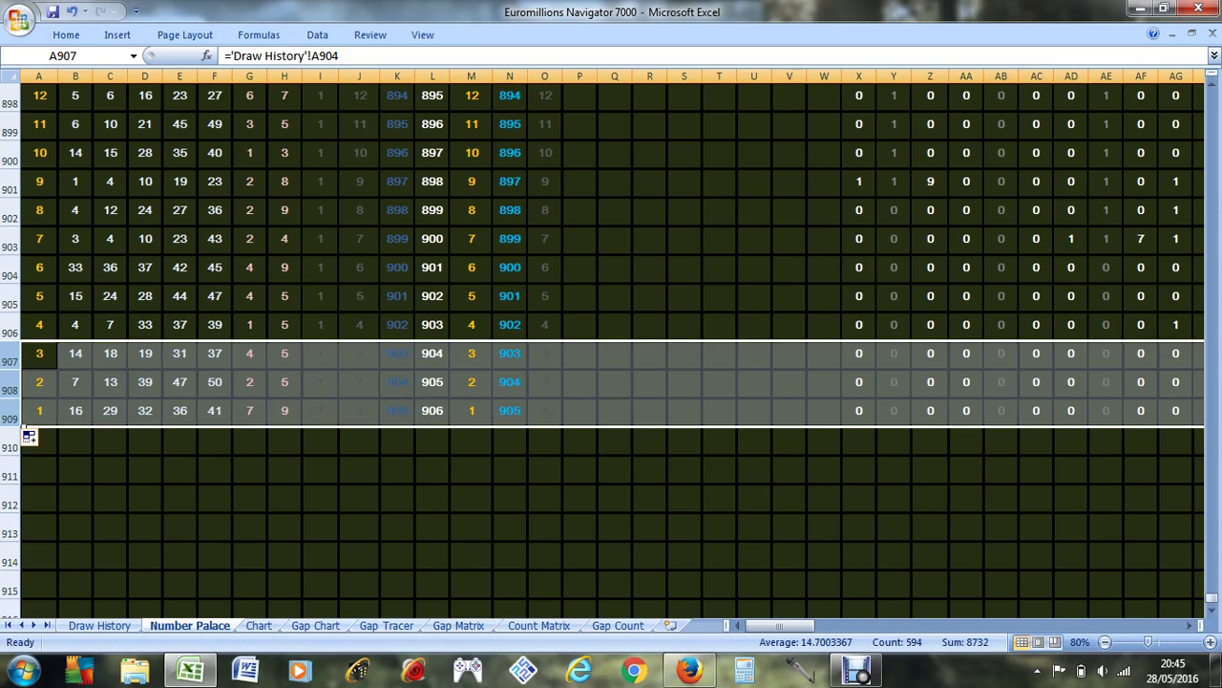
Return through the refilled draws to the start of the Number Palace sheet and select A2.
{"action": "key", "text": "Page_Up"}
{"action": "key", "text": "Page_Up"}
{"action": "key", "text": "Page_Up"}
{"action": "key", "text": "Page_Up"}
{"action": "key", "text": "Page_Up"}
{"action": "key", "text": "Page_Up"}
{"action": "key", "text": "Page_Up"}
{"action": "key", "text": "Page_Up"}
{"action": "key", "text": "Page_Up"}
{"action": "key", "text": "Page_Up"}
{"action": "key", "text": "Page_Up"}
{"action": "key", "text": "Page_Up"}
{"action": "key", "text": "Page_Up"}
{"action": "key", "text": "Page_Up"}
{"action": "key", "text": "Page_Up"}
{"action": "key", "text": "Page_Up"}
{"action": "key", "text": "Page_Up"}
{"action": "key", "text": "Page_Up"}
{"action": "key", "text": "Page_Up"}
{"action": "key", "text": "Page_Up"}
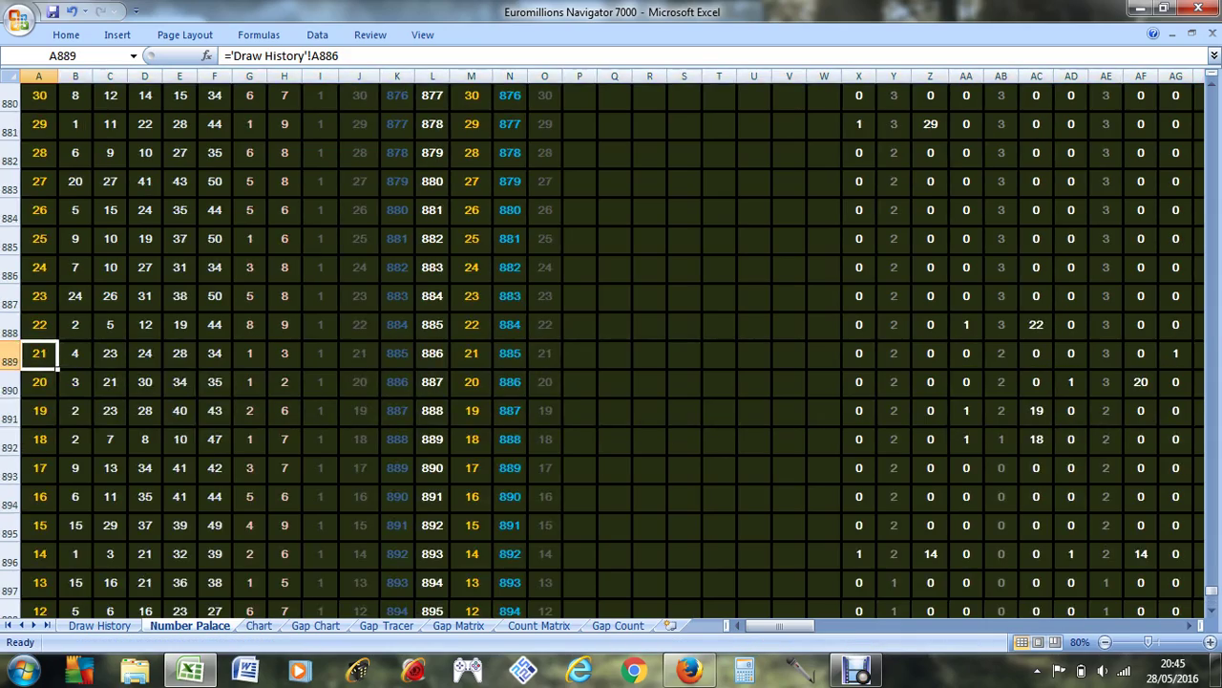
{"action": "key", "text": "Page_Up"}
{"action": "key", "text": "Page_Up"}
{"action": "key", "text": "Page_Up"}
{"action": "key", "text": "Page_Up"}
{"action": "key", "text": "Page_Up"}
{"action": "key", "text": "Page_Up"}
{"action": "key", "text": "Page_Up"}
{"action": "key", "text": "Page_Up"}
{"action": "key", "text": "Page_Up"}
{"action": "key", "text": "Page_Up"}
{"action": "key", "text": "Page_Up"}
{"action": "key", "text": "Page_Up"}
{"action": "key", "text": "Page_Up"}
{"action": "key", "text": "Page_Up"}
{"action": "key", "text": "Page_Up"}
{"action": "key", "text": "Page_Up"}
{"action": "key", "text": "Page_Up"}
{"action": "key", "text": "Page_Up"}
{"action": "key", "text": "Page_Up"}
{"action": "key", "text": "Page_Up"}
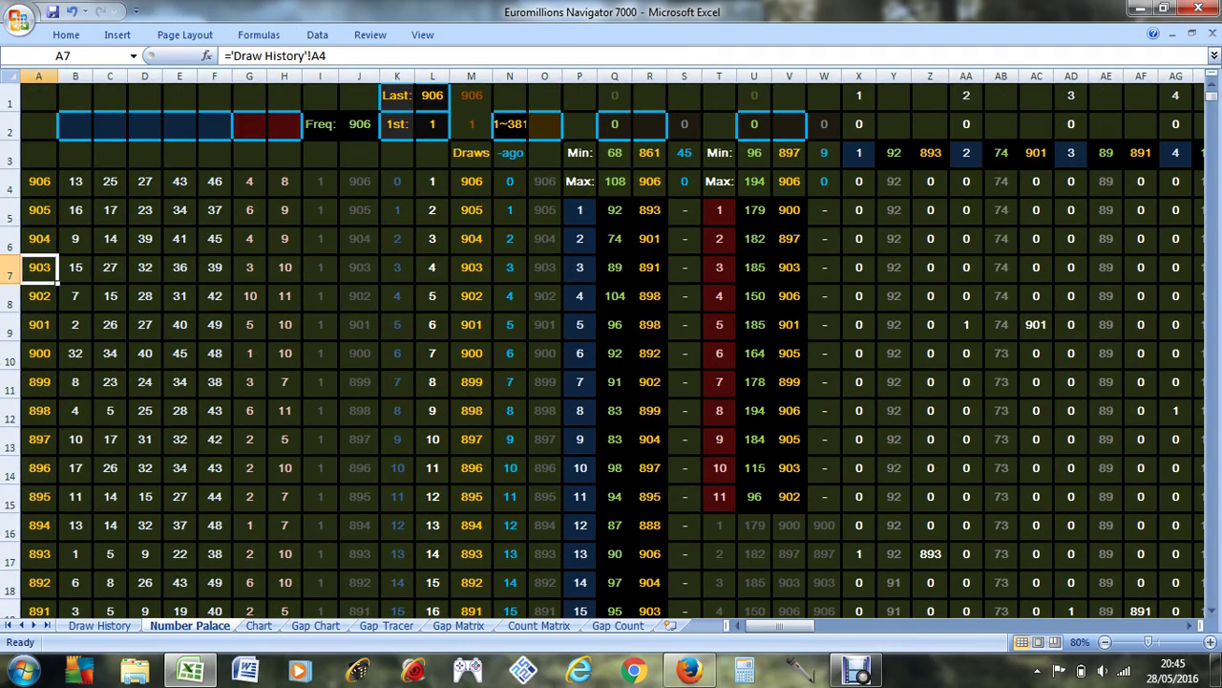
{"action": "left_click", "coordinate": [38, 124]}
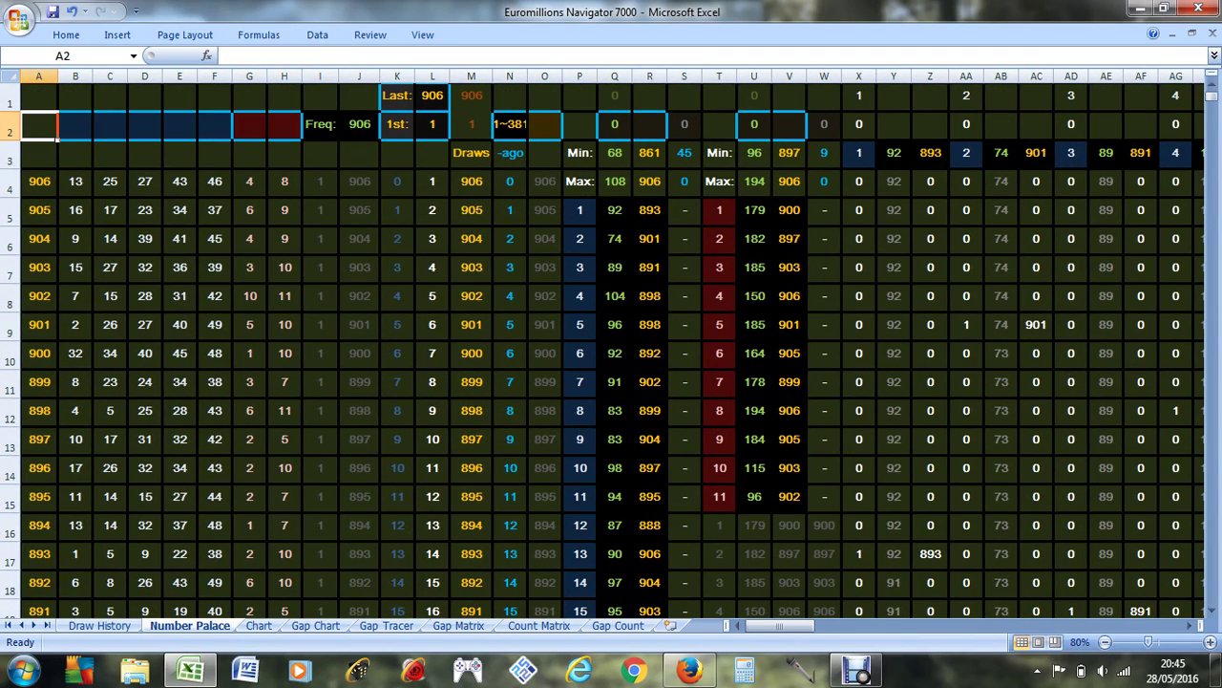
On the Chart sheet, check numbers 46 and 43 in the draw 906 row against their frequency headers in row 2.
{"action": "left_click", "coordinate": [259, 626]}
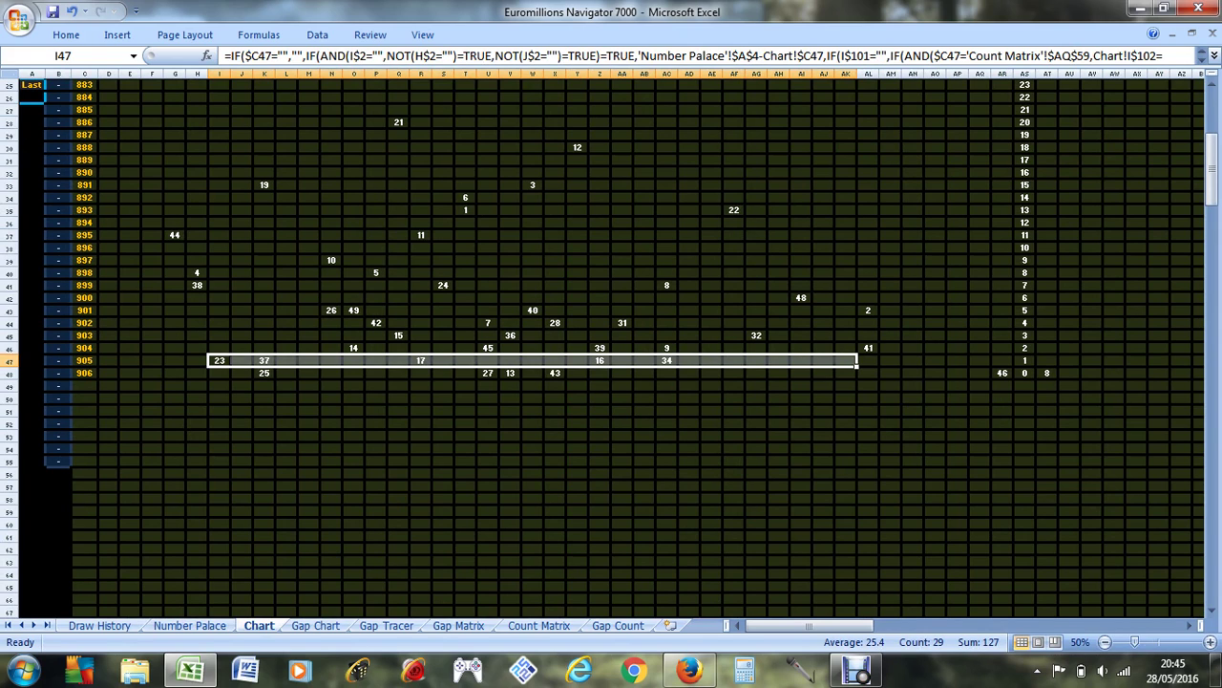
{"action": "scroll", "coordinate": [612, 344], "scroll_direction": "up", "scroll_amount": 4}
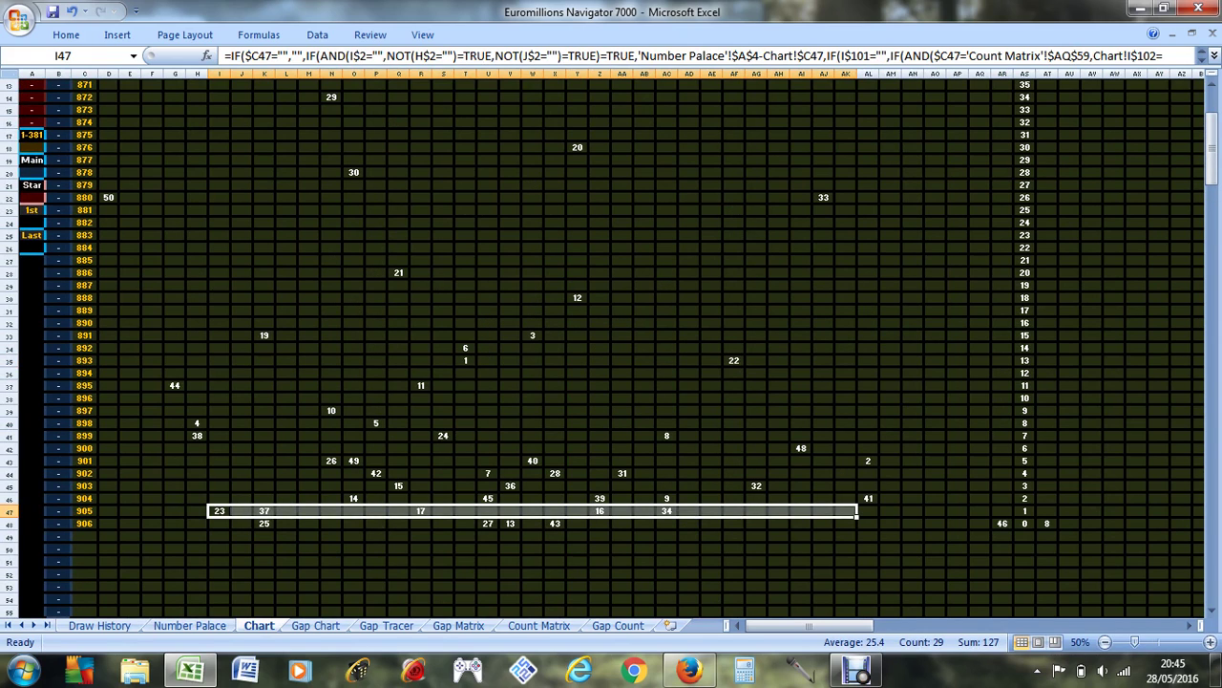
{"action": "left_click", "coordinate": [1002, 524]}
{"action": "scroll", "coordinate": [1002, 523], "scroll_direction": "up", "scroll_amount": 4}
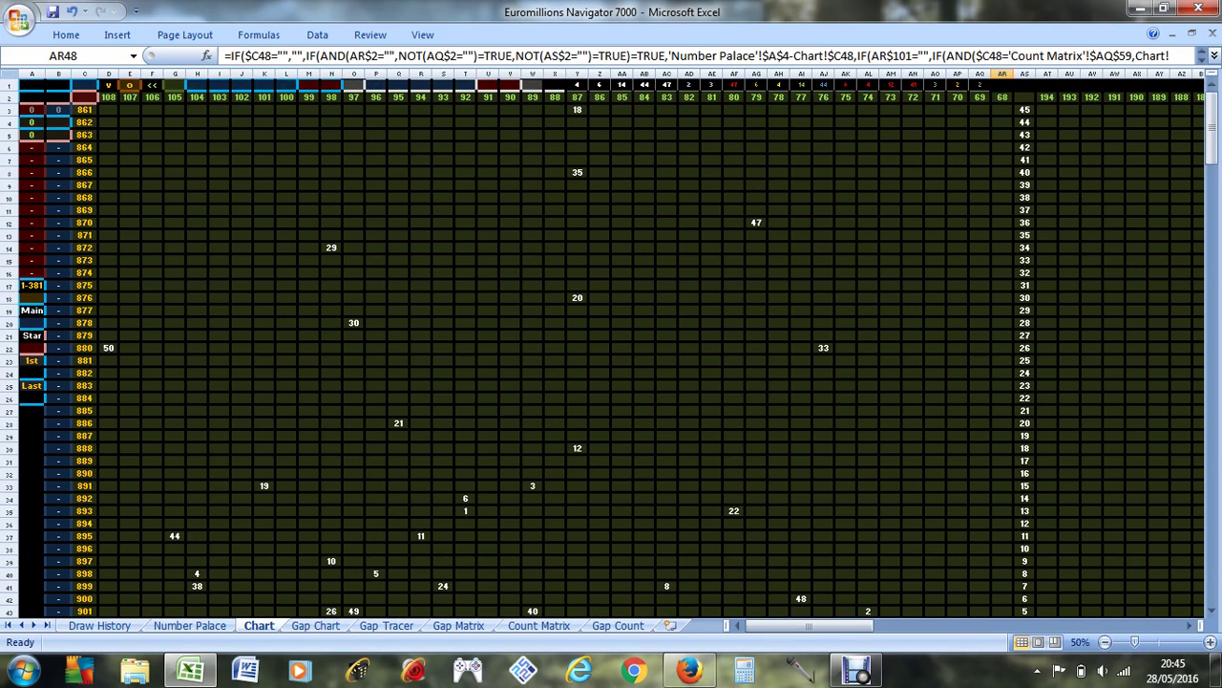
{"action": "left_click", "coordinate": [1002, 96]}
{"action": "scroll", "coordinate": [611, 344], "scroll_direction": "down", "scroll_amount": 8}
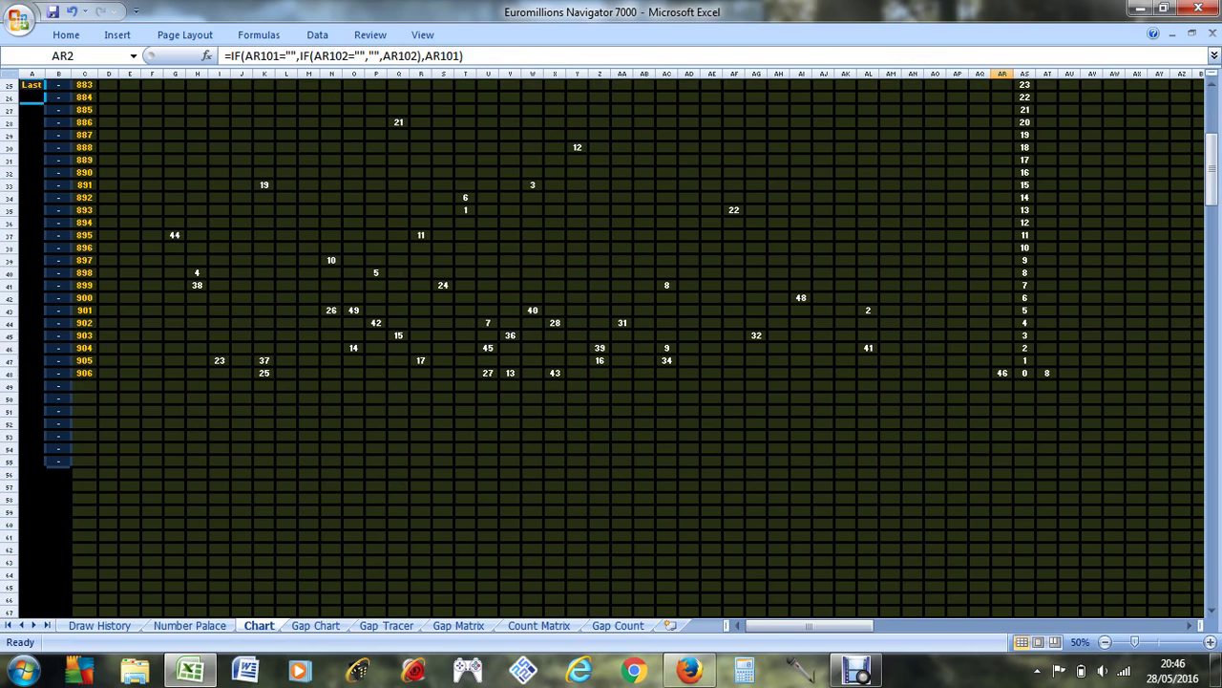
{"action": "left_click", "coordinate": [555, 373]}
{"action": "scroll", "coordinate": [554, 373], "scroll_direction": "up", "scroll_amount": 5}
{"action": "scroll", "coordinate": [611, 343], "scroll_direction": "up", "scroll_amount": 3}
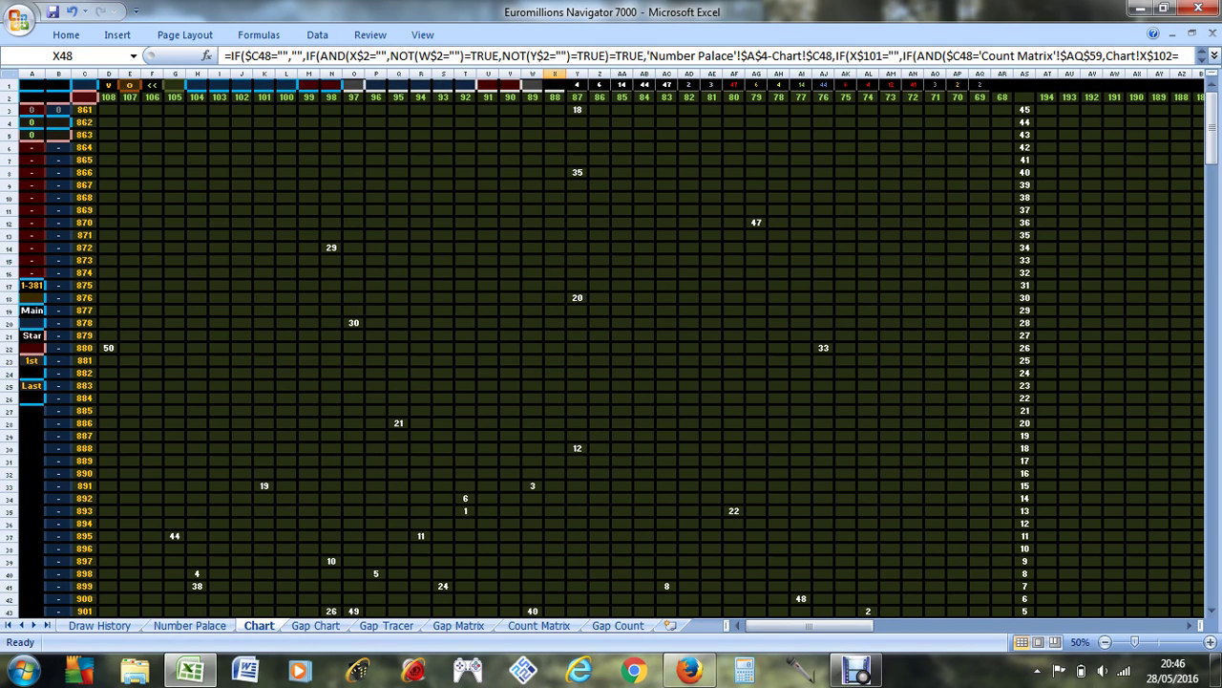
Examine the main numbers on the Chart sheet down to draw 906 against the row 2 frequency headers and the AS gap column.
{"action": "scroll", "coordinate": [611, 344], "scroll_direction": "down", "scroll_amount": 3}
{"action": "scroll", "coordinate": [611, 344], "scroll_direction": "up", "scroll_amount": 1}
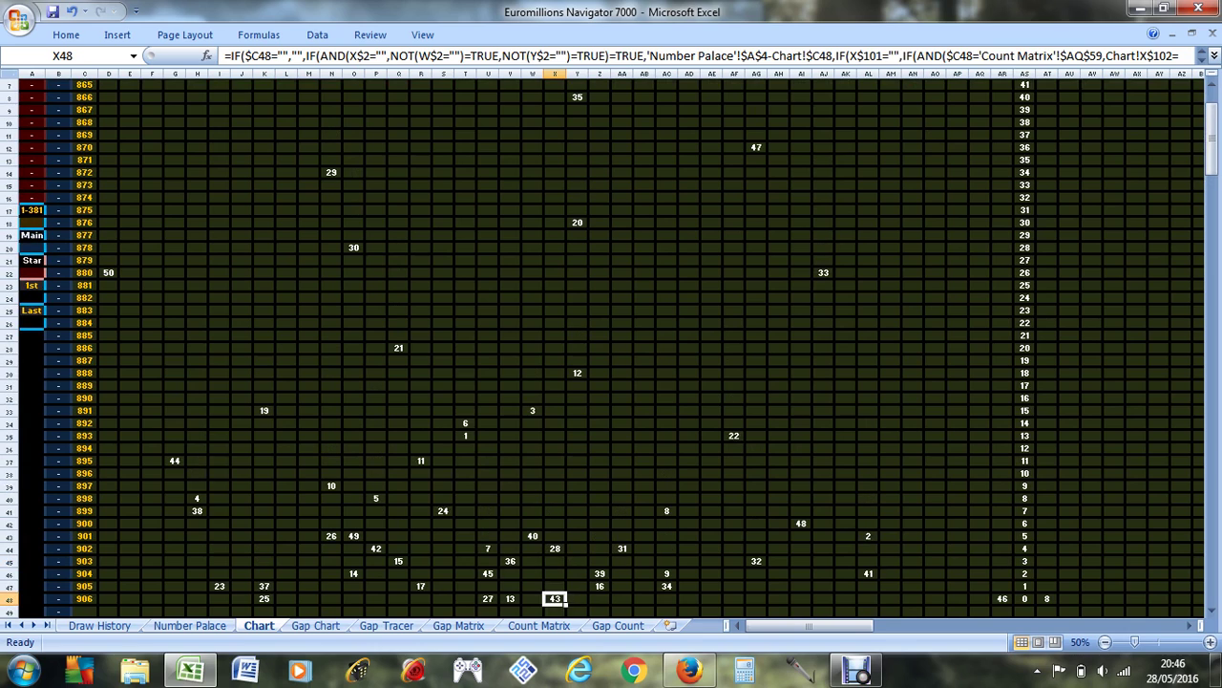
{"action": "left_click", "coordinate": [890, 397]}
{"action": "left_click_drag", "start_coordinate": [1002, 323], "coordinate": [1002, 335]}
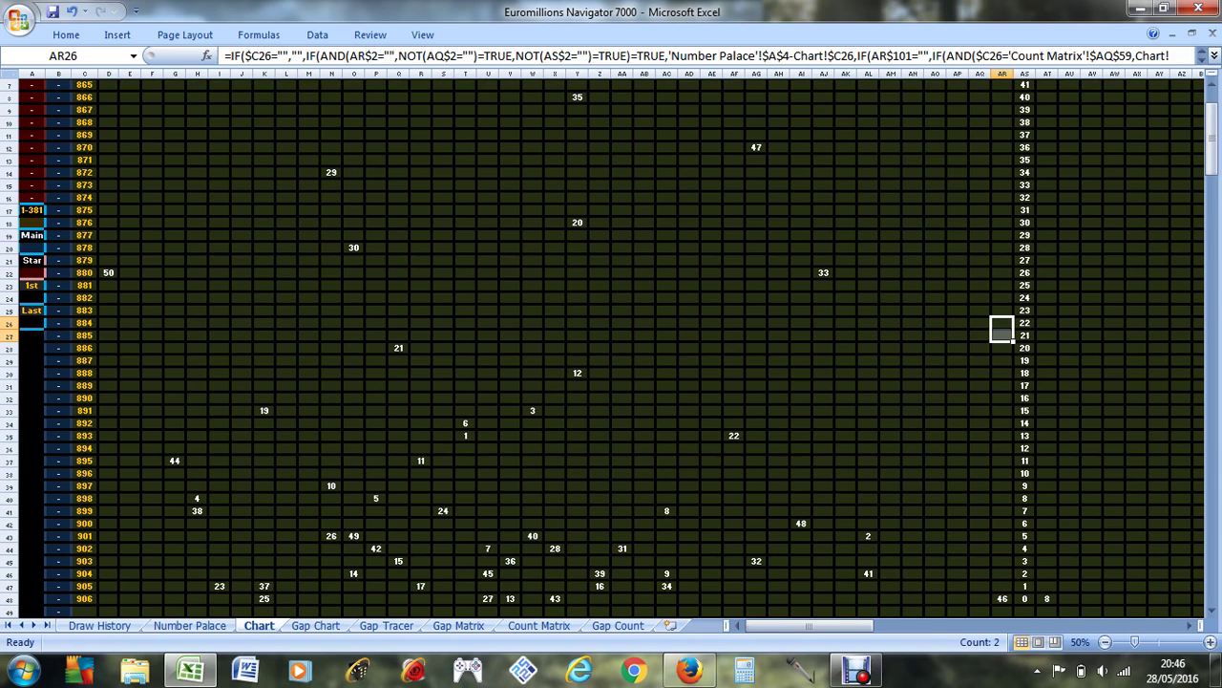
{"action": "scroll", "coordinate": [611, 344], "scroll_direction": "up", "scroll_amount": 2}
{"action": "scroll", "coordinate": [611, 344], "scroll_direction": "down", "scroll_amount": 4}
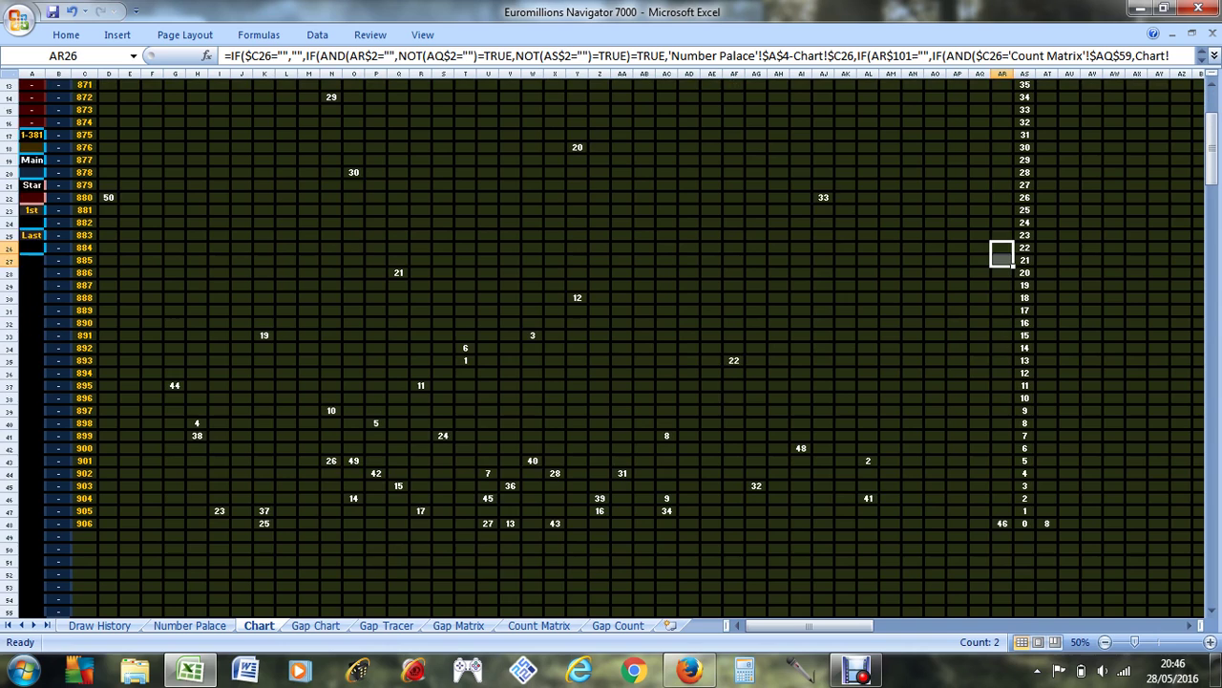
{"action": "scroll", "coordinate": [611, 344], "scroll_direction": "up", "scroll_amount": 4}
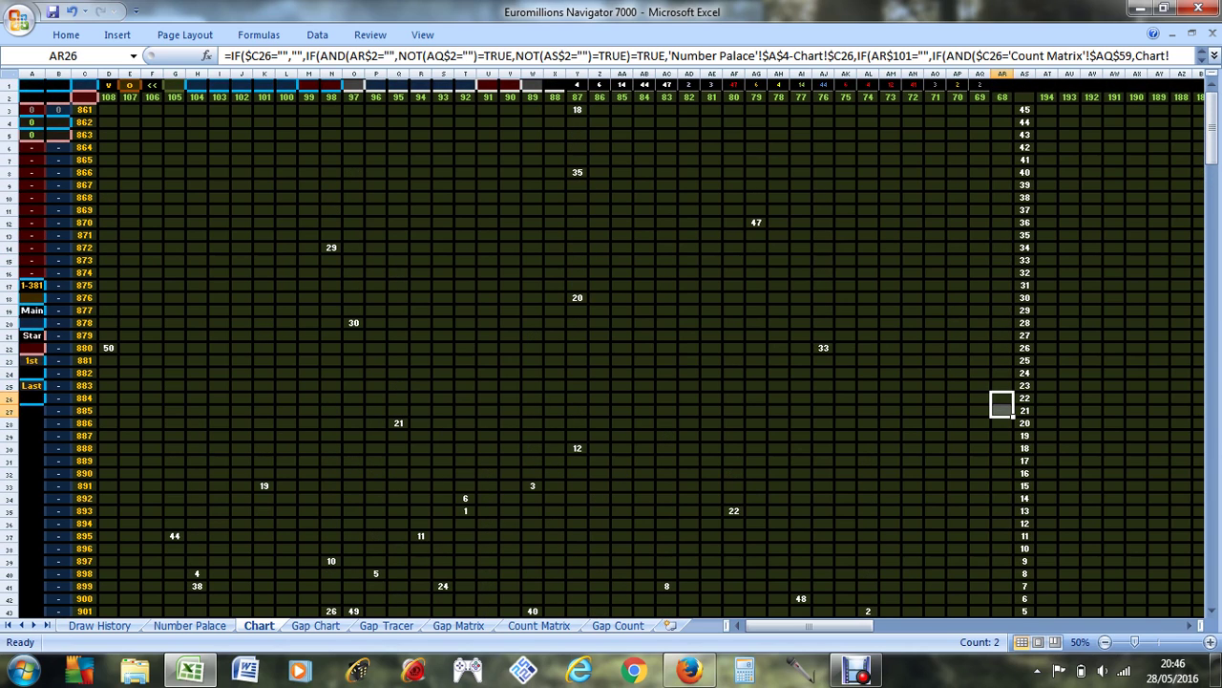
{"action": "scroll", "coordinate": [611, 344], "scroll_direction": "down", "scroll_amount": 4}
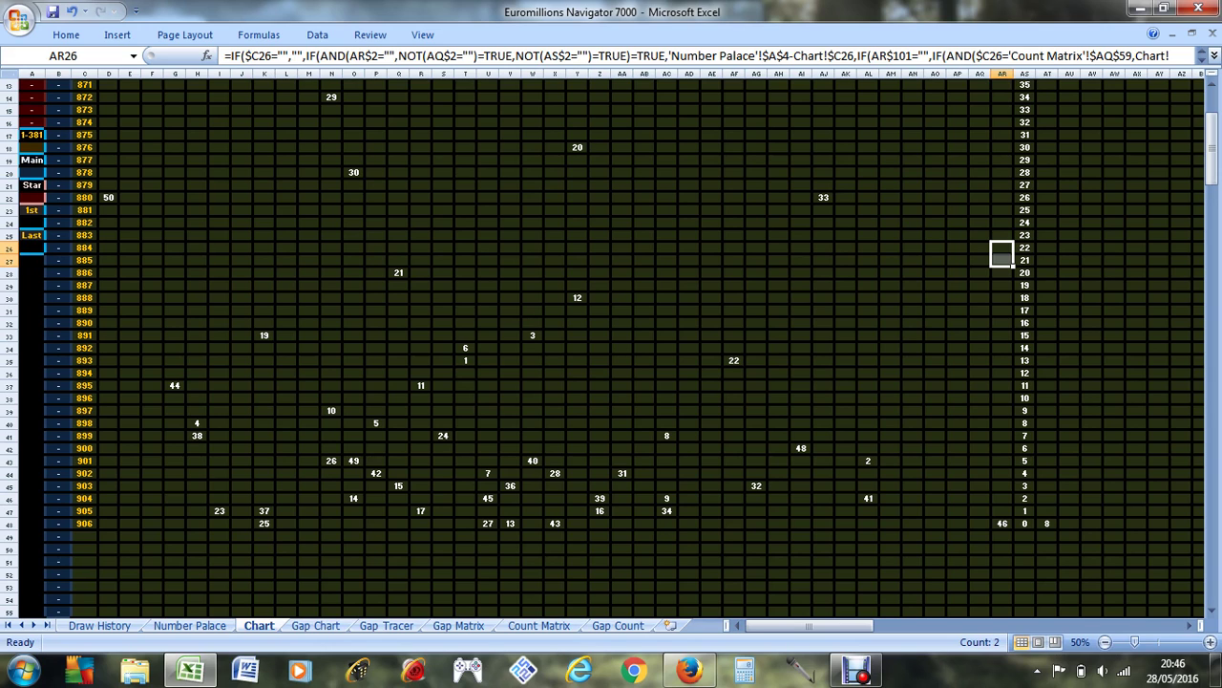
{"action": "scroll", "coordinate": [611, 344], "scroll_direction": "up", "scroll_amount": 2}
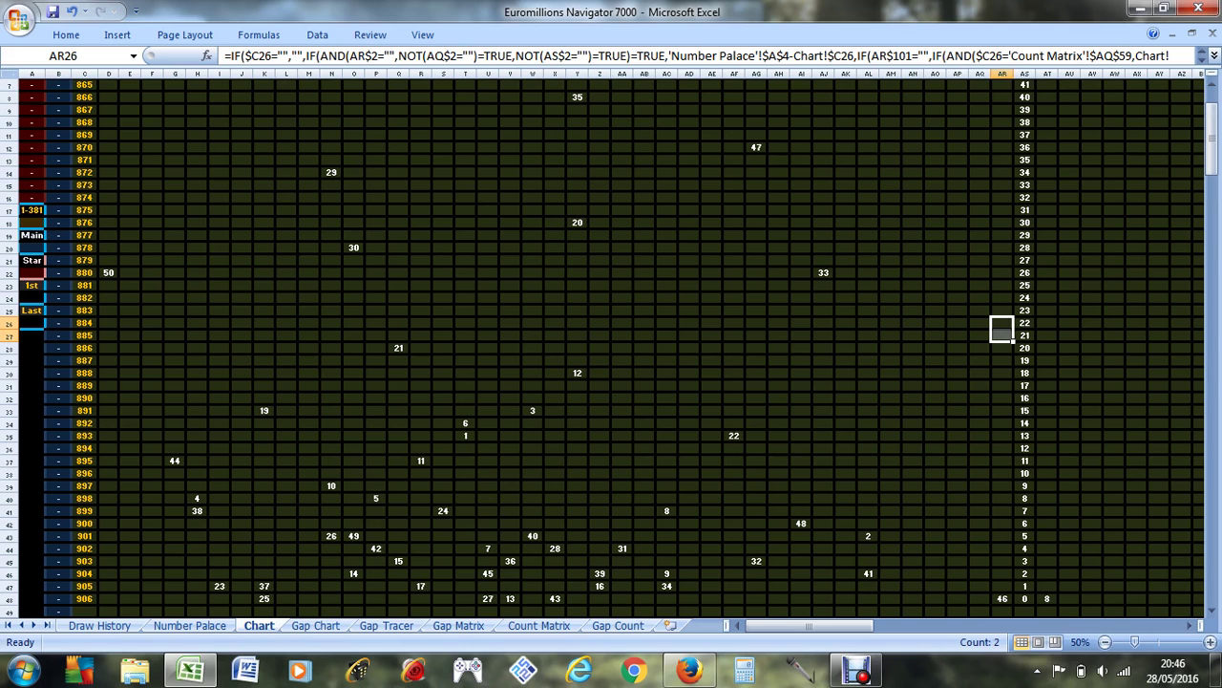
{"action": "scroll", "coordinate": [612, 344], "scroll_direction": "up", "scroll_amount": 2}
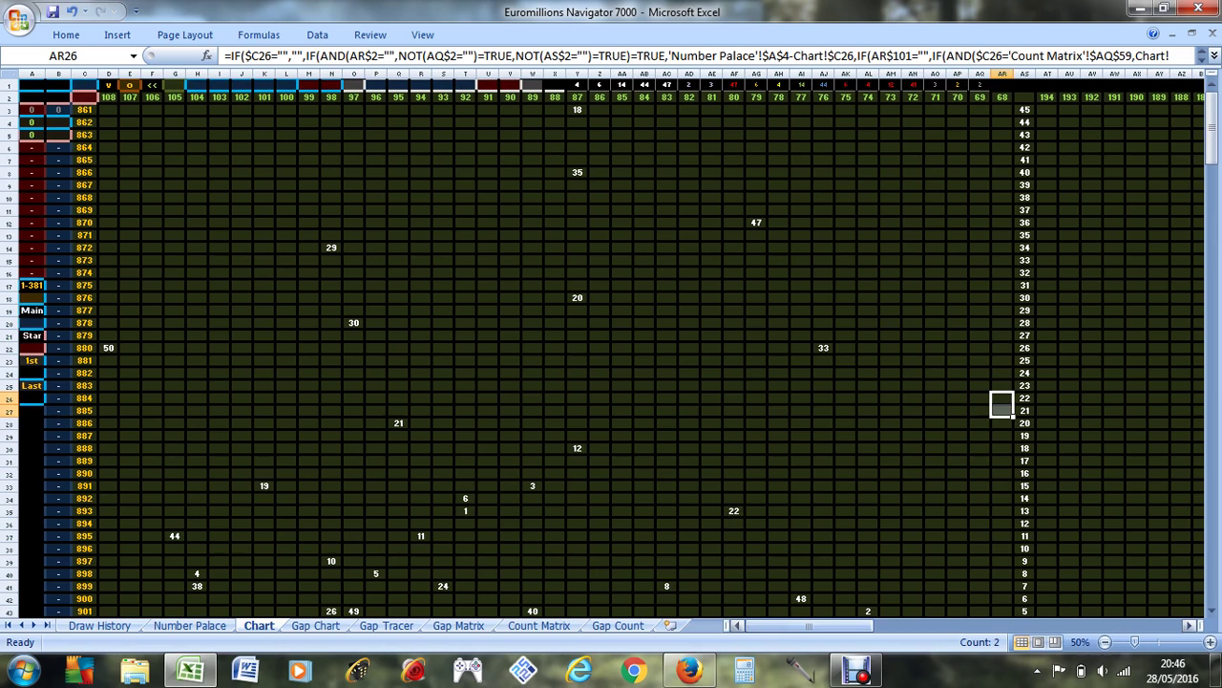
Inspect the star numbers charted beyond column AS against their row 2 frequency headers and the gap column.
{"action": "left_click_drag", "start_coordinate": [809, 625], "coordinate": [892, 626]}
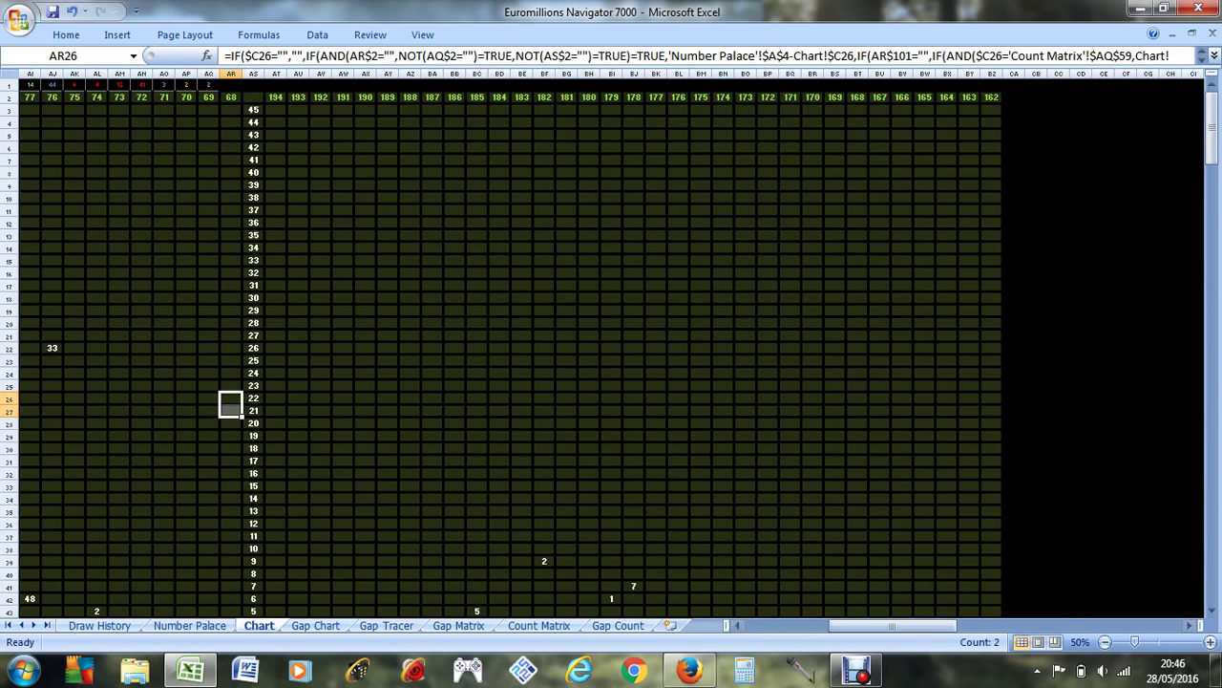
{"action": "scroll", "coordinate": [611, 344], "scroll_direction": "down", "scroll_amount": 5}
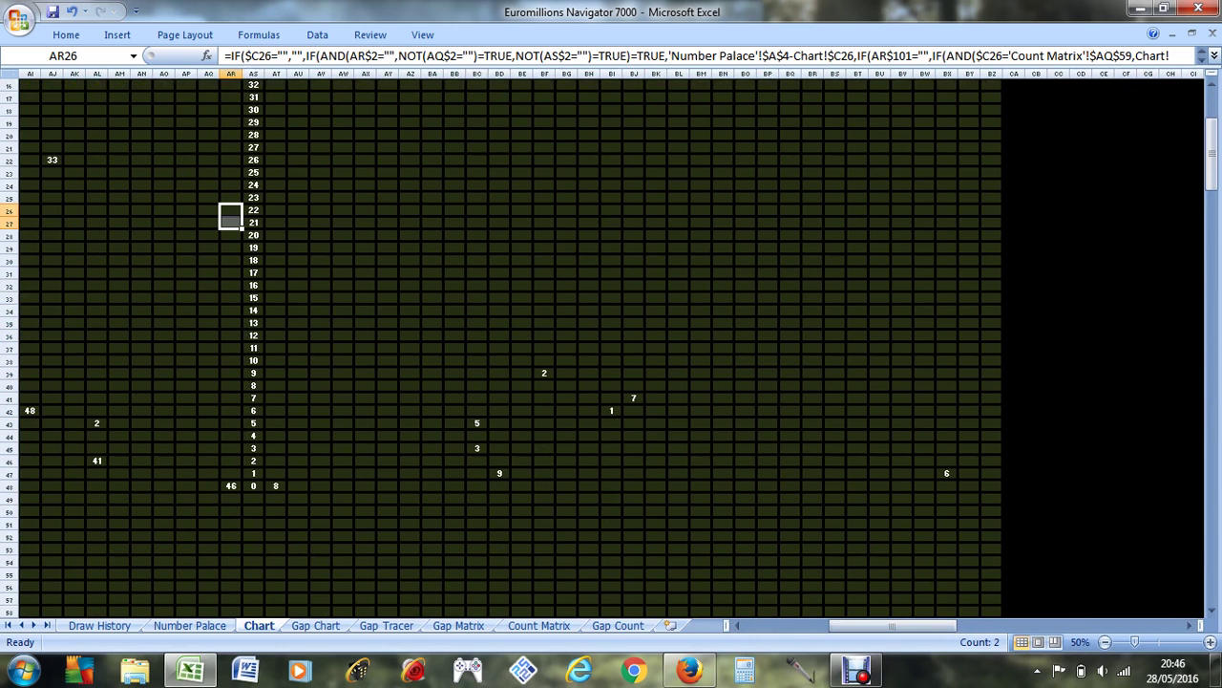
{"action": "scroll", "coordinate": [612, 343], "scroll_direction": "up", "scroll_amount": 5}
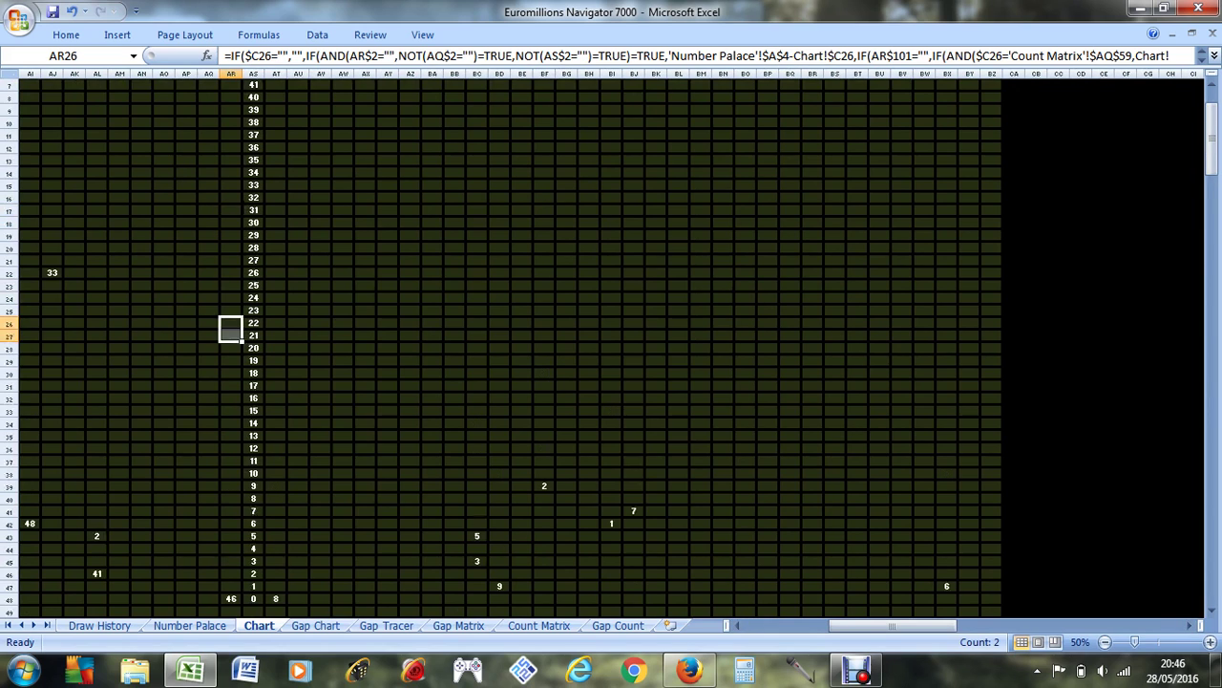
{"action": "scroll", "coordinate": [611, 344], "scroll_direction": "down", "scroll_amount": 3}
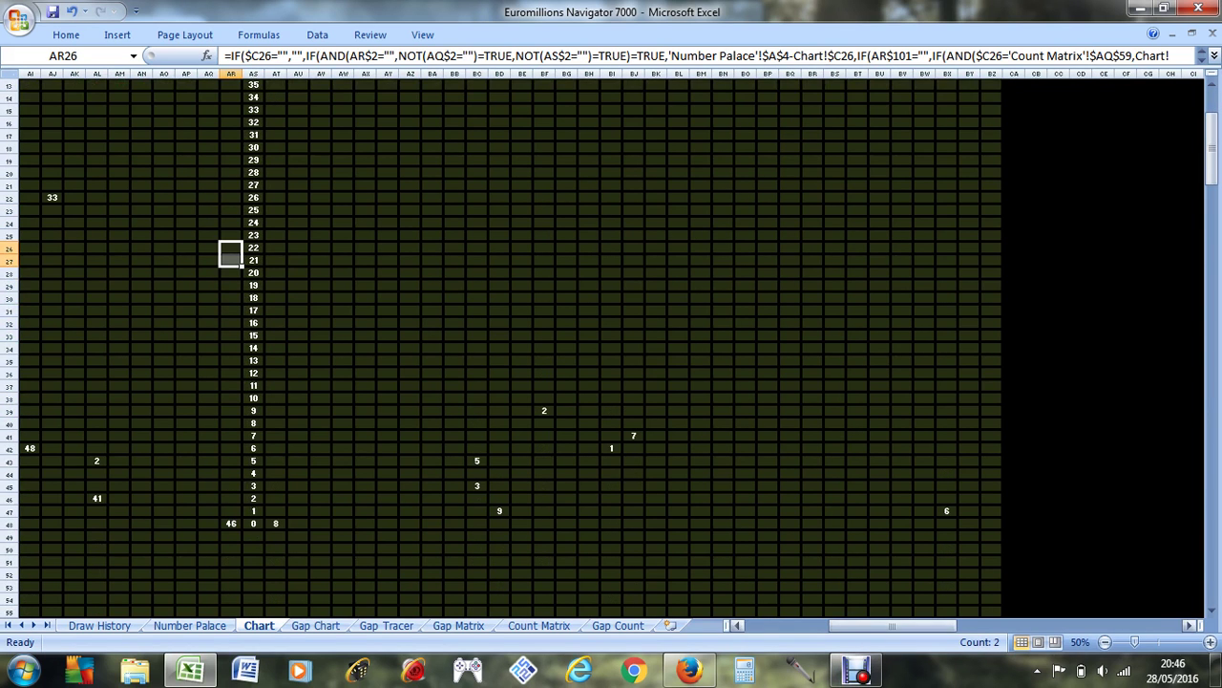
Enter o in A18 under the 1-381 heading to switch the chart to that draw range.
{"action": "left_click_drag", "start_coordinate": [864, 626], "coordinate": [780, 625]}
{"action": "scroll", "coordinate": [612, 344], "scroll_direction": "up", "scroll_amount": 1}
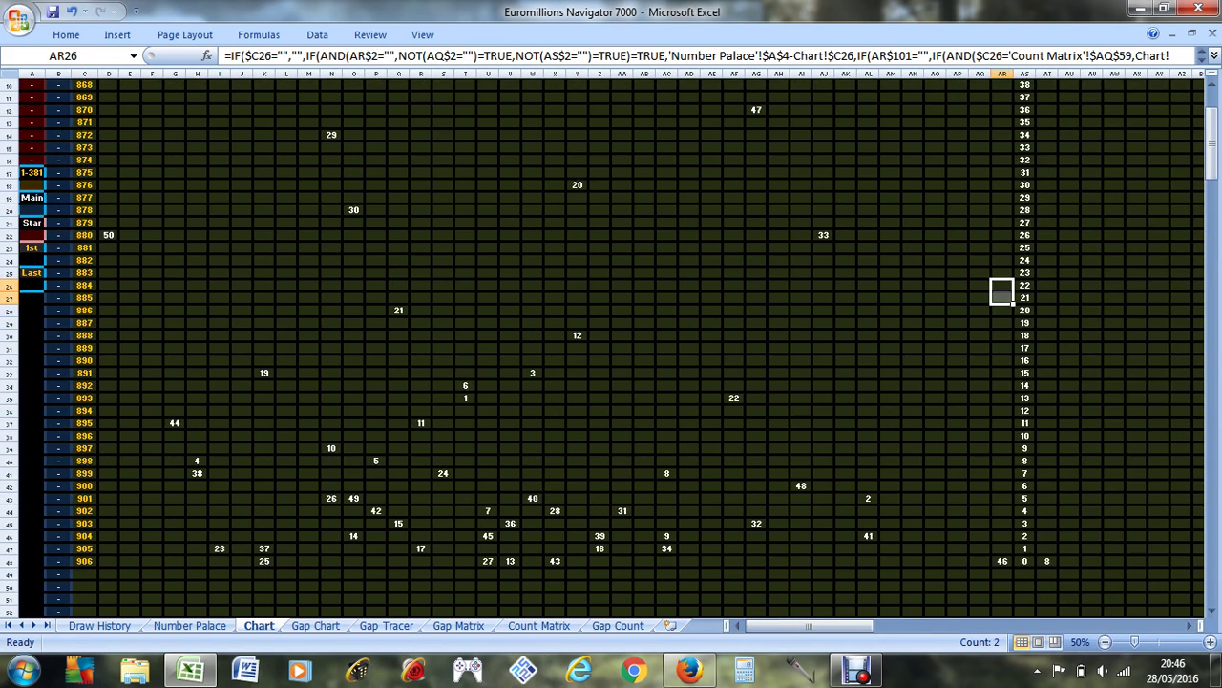
{"action": "left_click", "coordinate": [31, 184]}
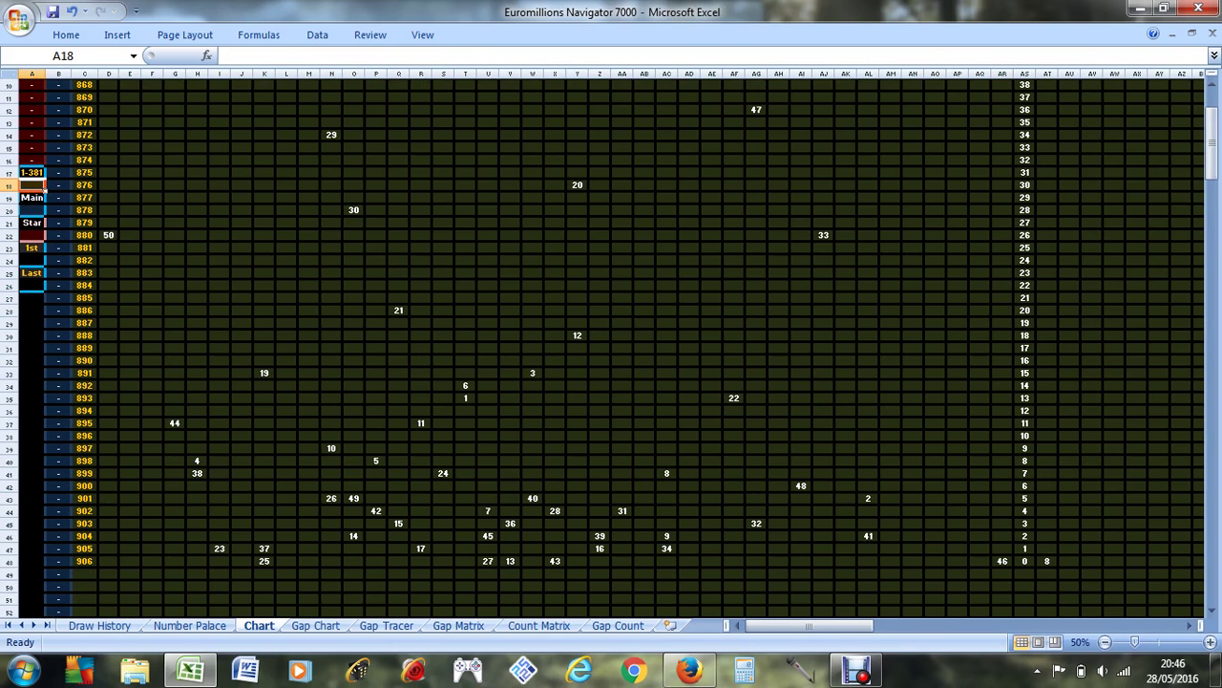
{"action": "type", "text": "o"}
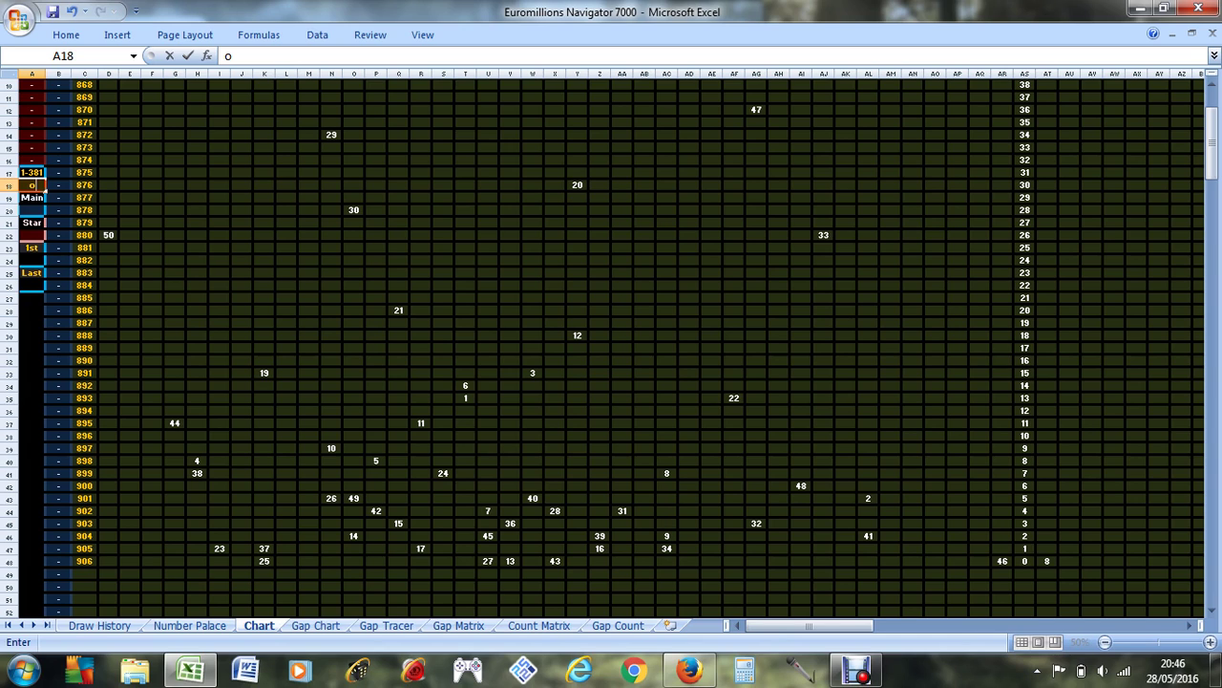
{"action": "key", "text": "Return"}
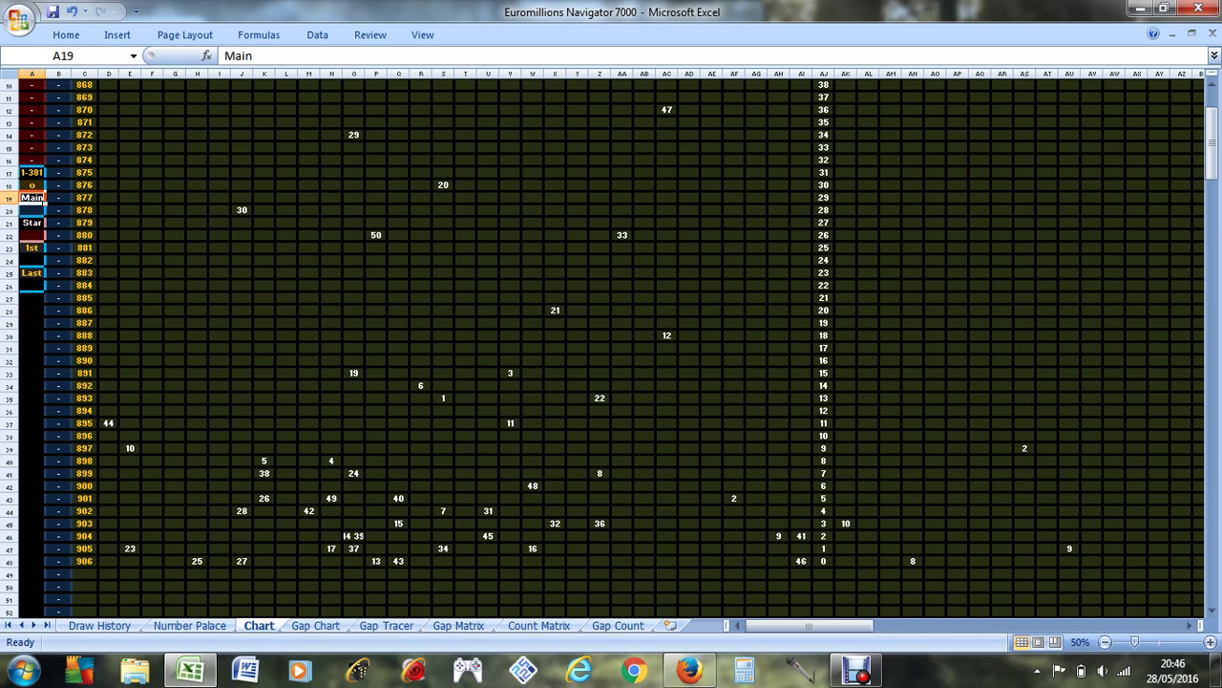
Examine where the main and star numbers fall in the 1-381 chart, from the row 2 headers down to draw 906.
{"action": "scroll", "coordinate": [611, 344], "scroll_direction": "down", "scroll_amount": 1}
{"action": "scroll", "coordinate": [611, 344], "scroll_direction": "up", "scroll_amount": 2}
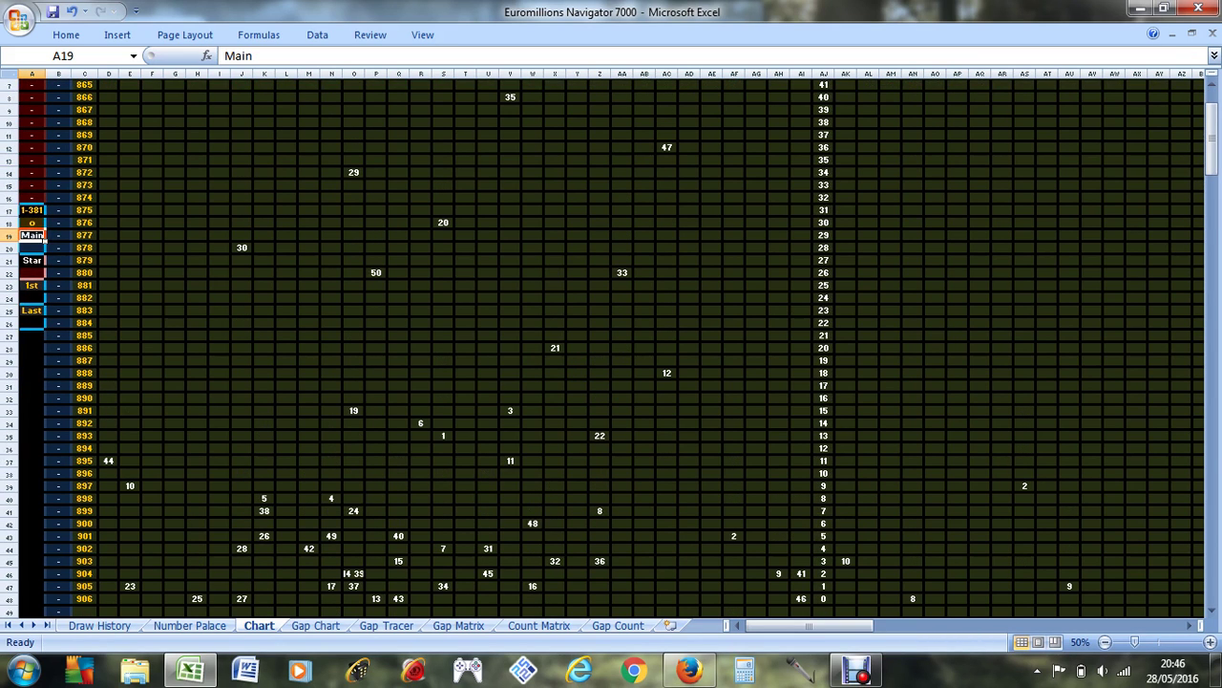
{"action": "scroll", "coordinate": [611, 344], "scroll_direction": "up", "scroll_amount": 2}
{"action": "scroll", "coordinate": [611, 344], "scroll_direction": "down", "scroll_amount": 4}
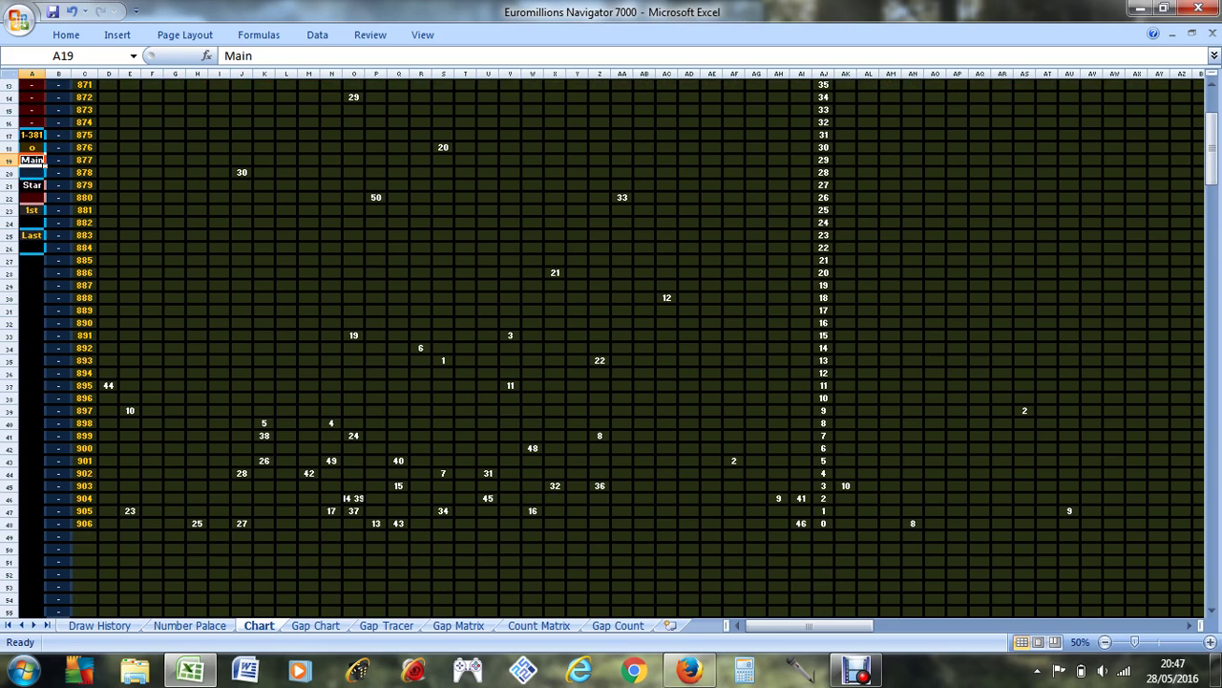
{"action": "scroll", "coordinate": [611, 344], "scroll_direction": "up", "scroll_amount": 2}
{"action": "scroll", "coordinate": [612, 343], "scroll_direction": "up", "scroll_amount": 2}
{"action": "scroll", "coordinate": [611, 344], "scroll_direction": "down", "scroll_amount": 2}
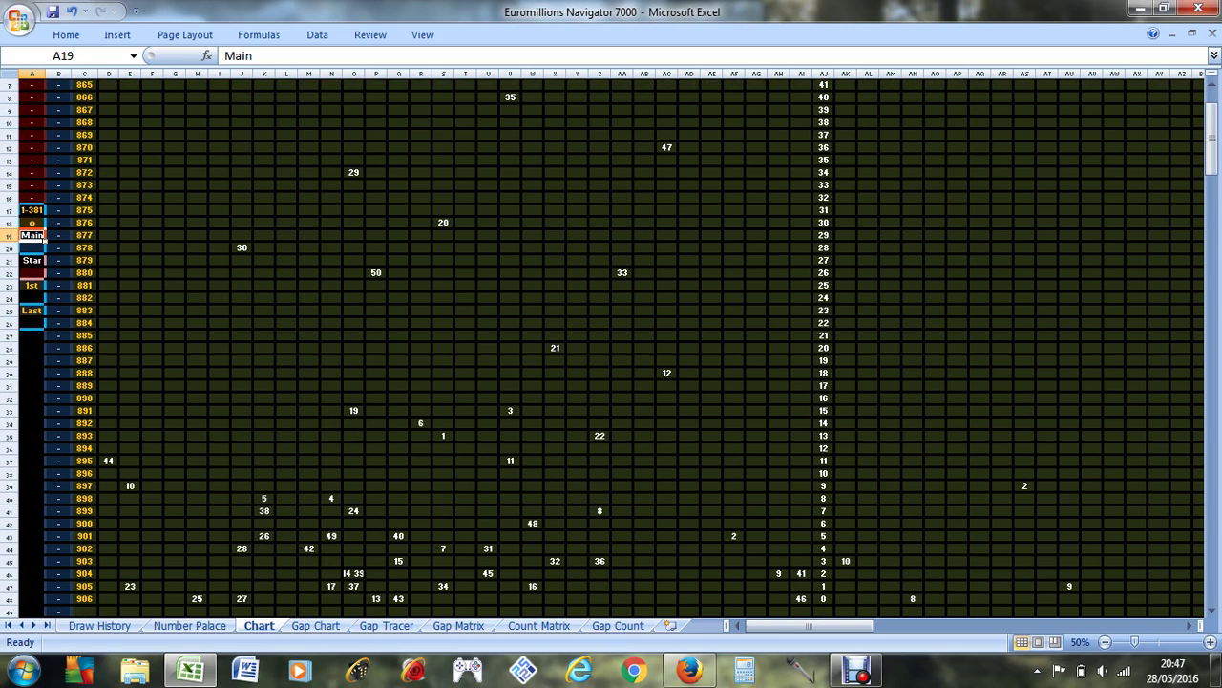
{"action": "left_click_drag", "start_coordinate": [809, 626], "coordinate": [842, 625]}
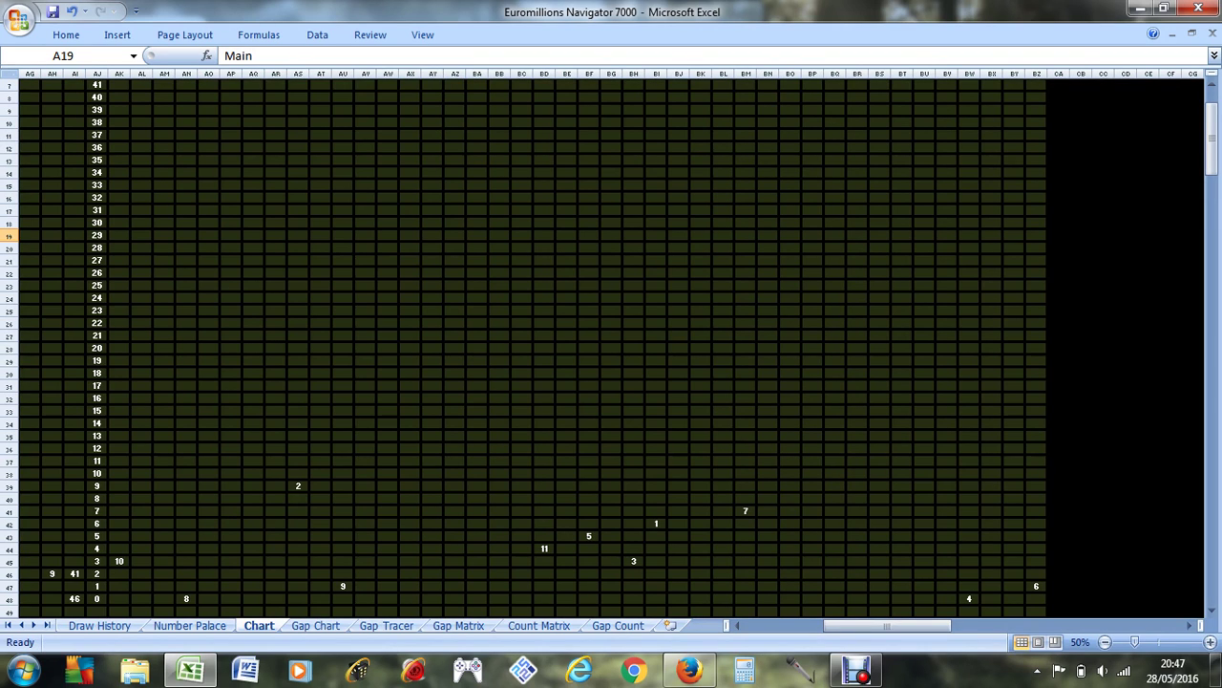
{"action": "scroll", "coordinate": [611, 344], "scroll_direction": "up", "scroll_amount": 2}
{"action": "scroll", "coordinate": [612, 344], "scroll_direction": "down", "scroll_amount": 4}
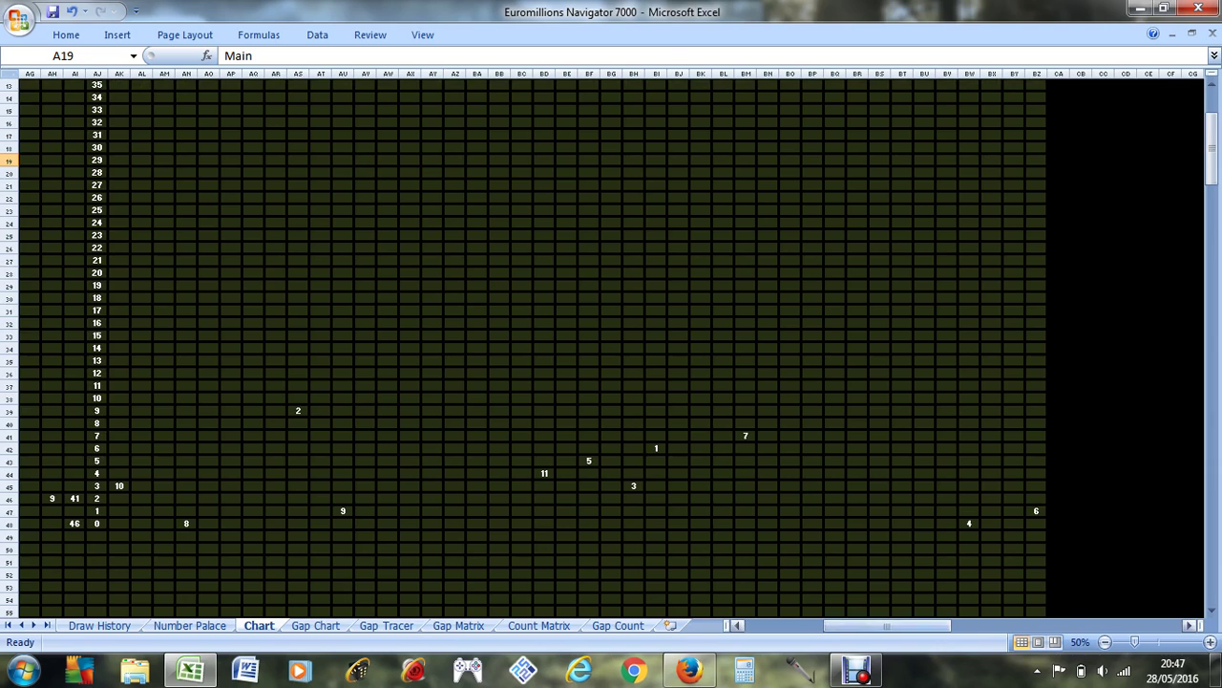
Enter o in A20 under the Main heading to leave only the star numbers charted.
{"action": "left_click_drag", "start_coordinate": [887, 625], "coordinate": [809, 625]}
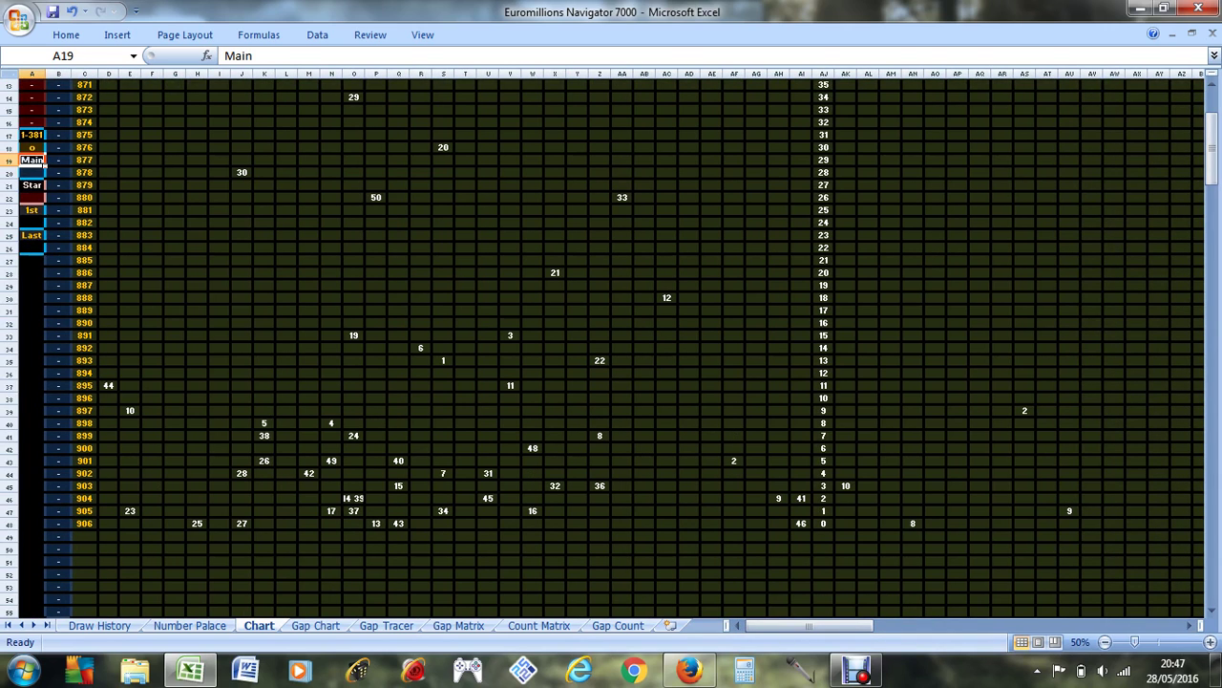
{"action": "left_click", "coordinate": [32, 172]}
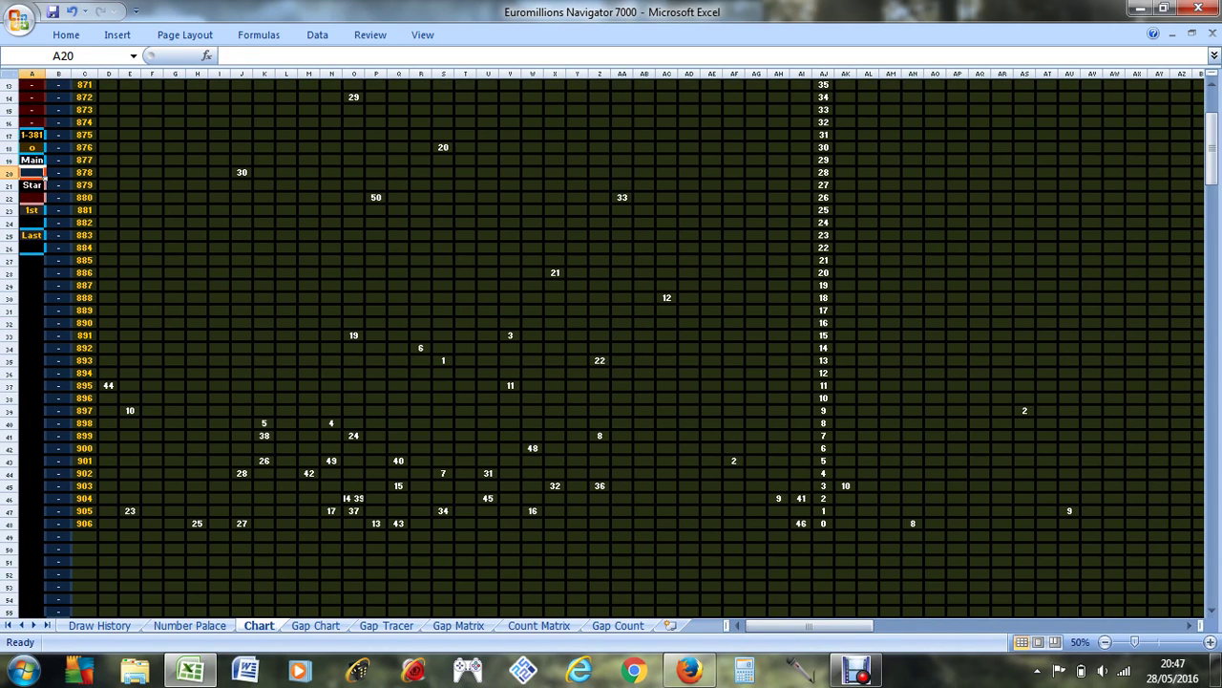
{"action": "type", "text": "o"}
{"action": "key", "text": "Return"}
{"action": "scroll", "coordinate": [611, 344], "scroll_direction": "up", "scroll_amount": 4}
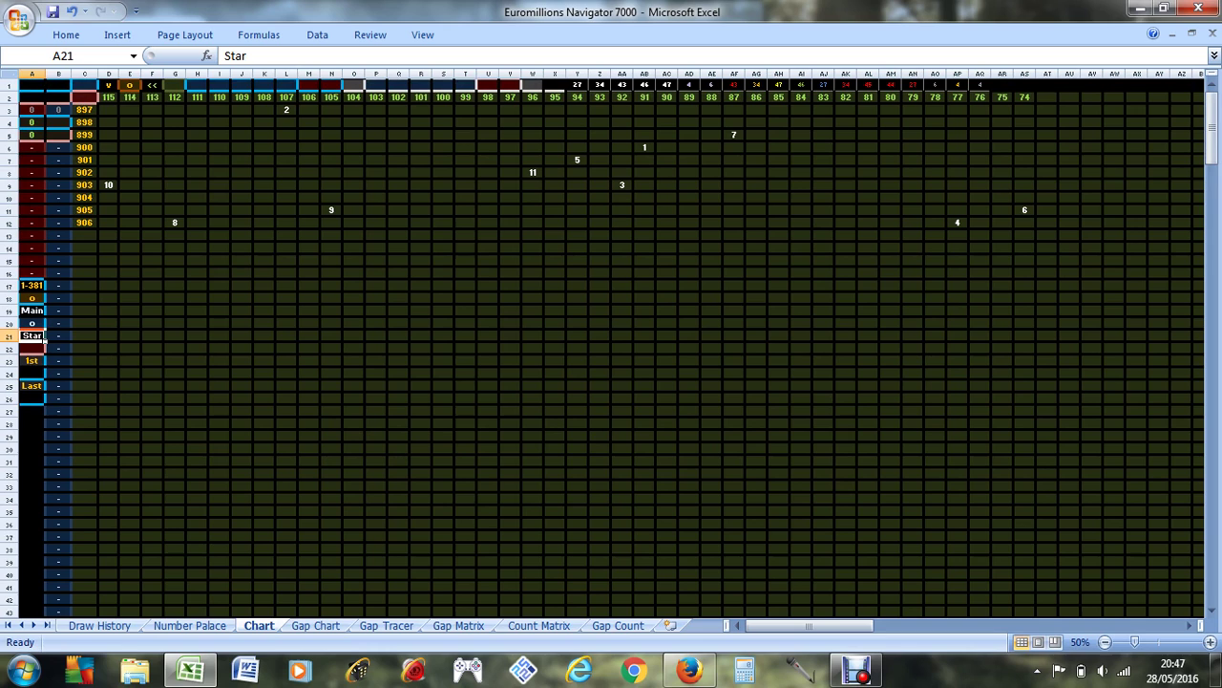
Check star numbers 10, 6 and 2 against their frequency headers in row 2.
{"action": "left_click", "coordinate": [108, 184]}
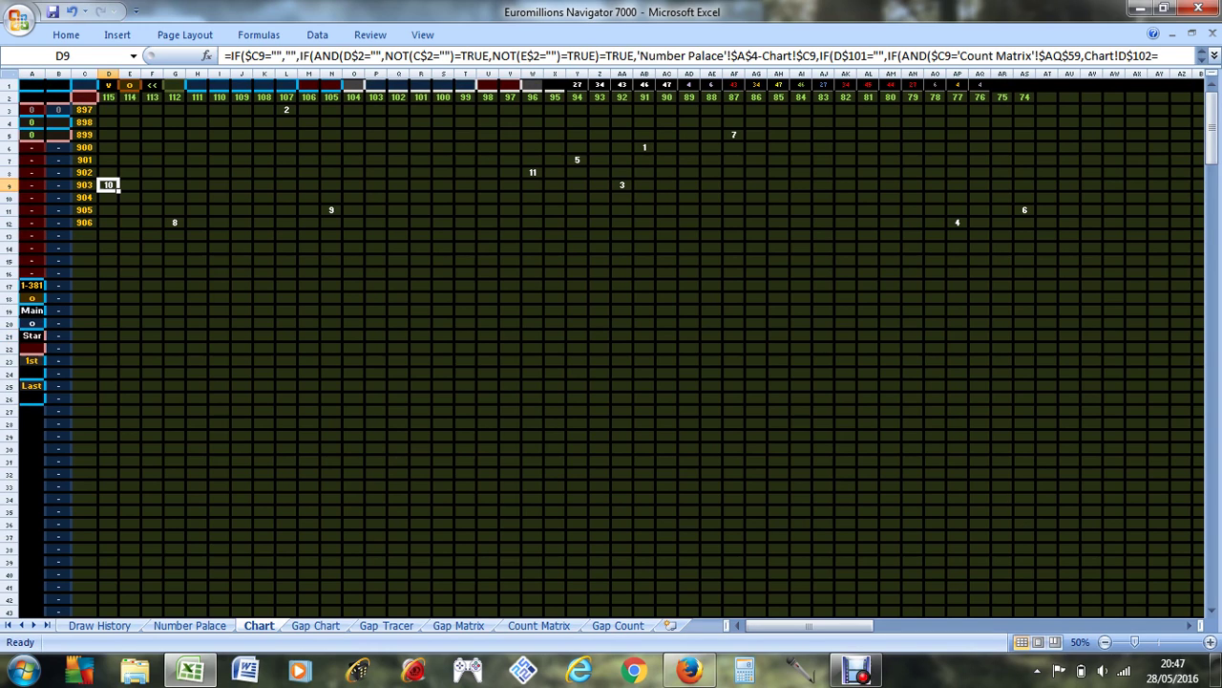
{"action": "left_click", "coordinate": [1024, 209]}
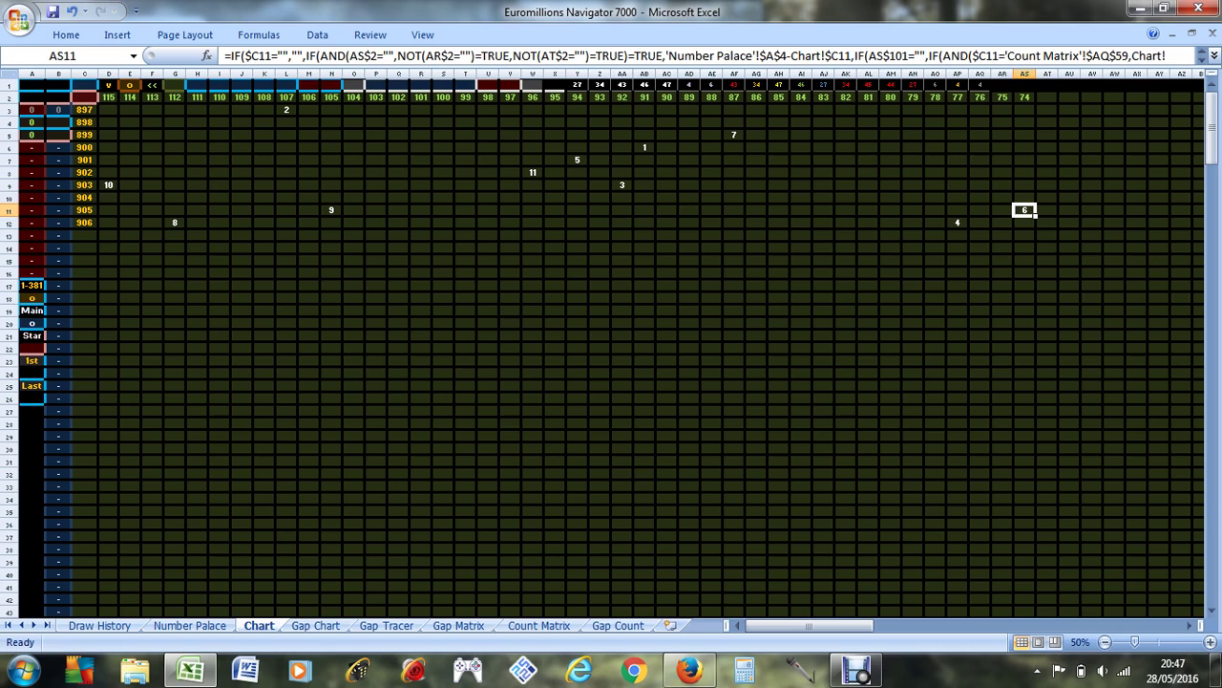
{"action": "left_click", "coordinate": [286, 109]}
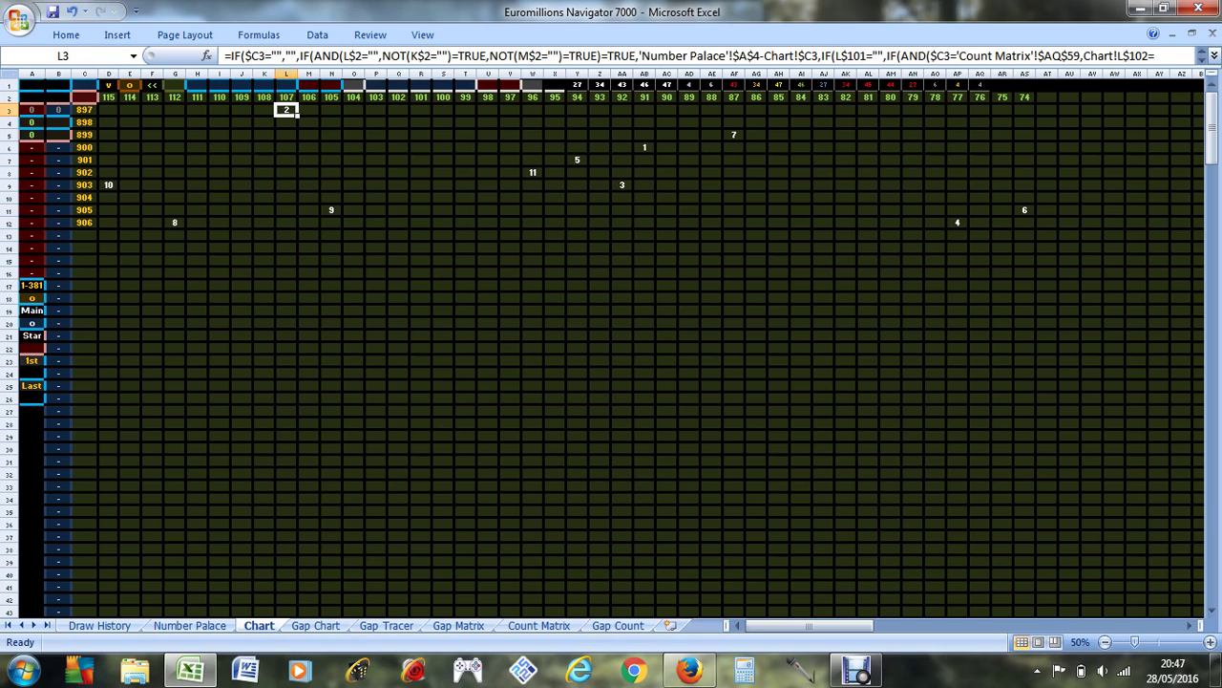
{"action": "left_click", "coordinate": [175, 159]}
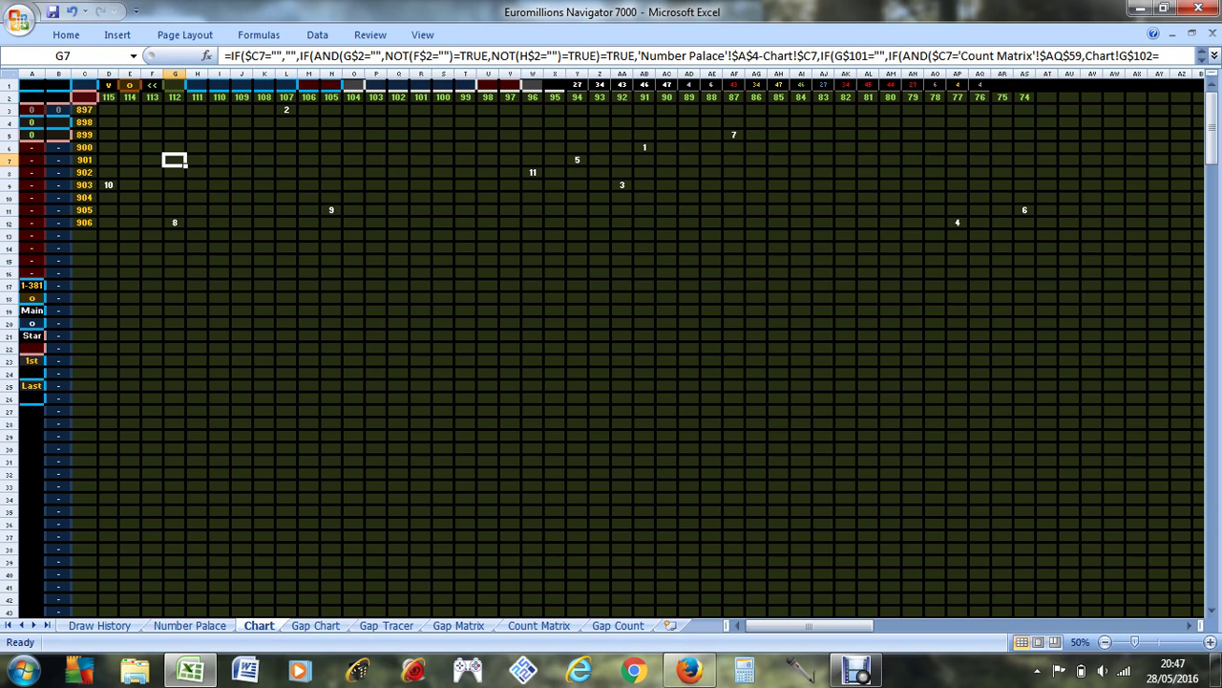
Enter o in A22 under the Star heading and clear A20 under Main to chart only the main numbers.
{"action": "left_click", "coordinate": [32, 348]}
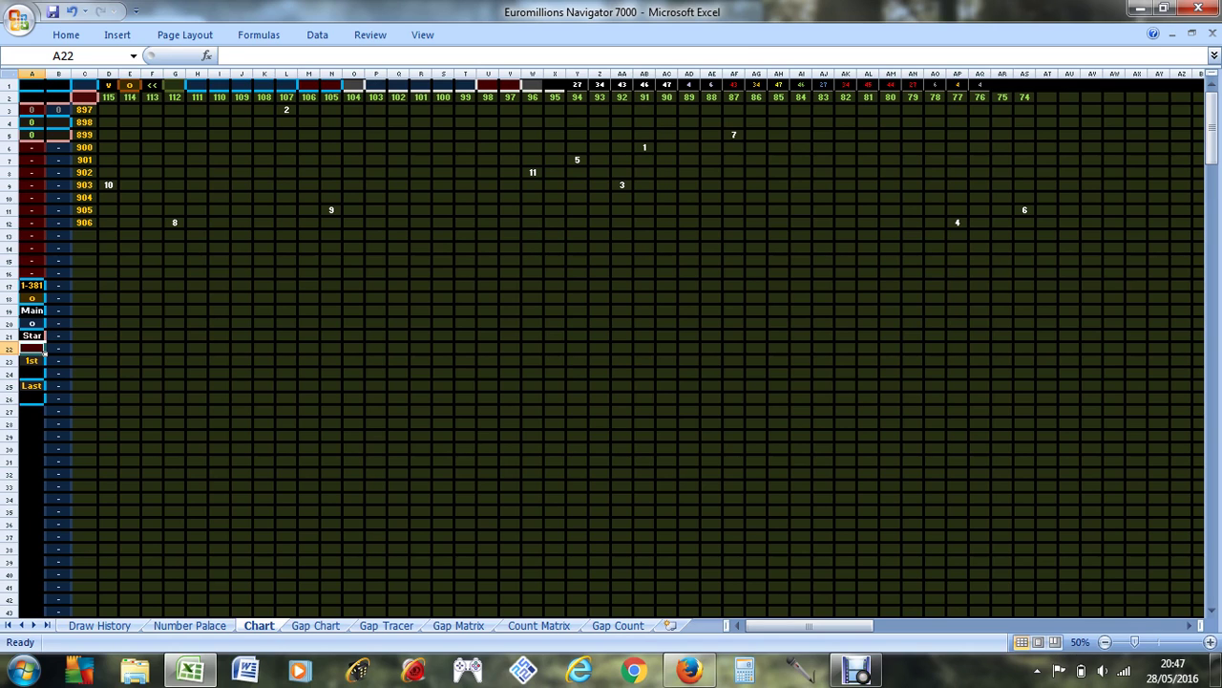
{"action": "type", "text": "o"}
{"action": "key", "text": "Up"}
{"action": "key", "text": "Up"}
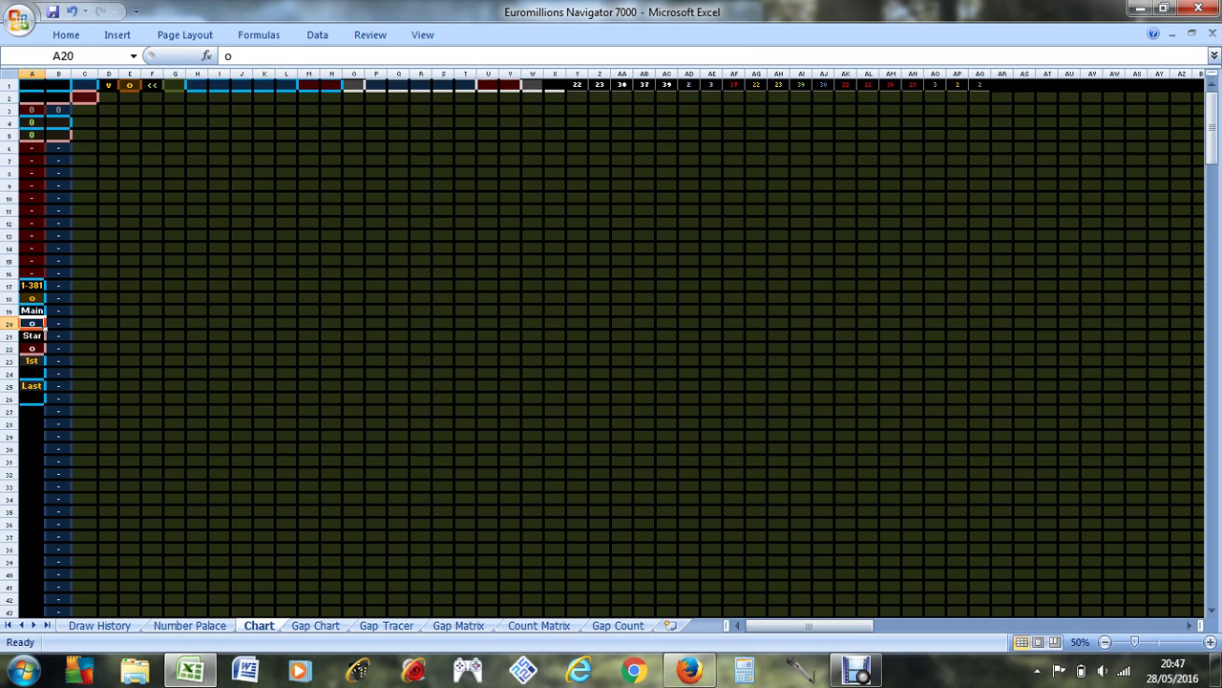
{"action": "key", "text": "Delete"}
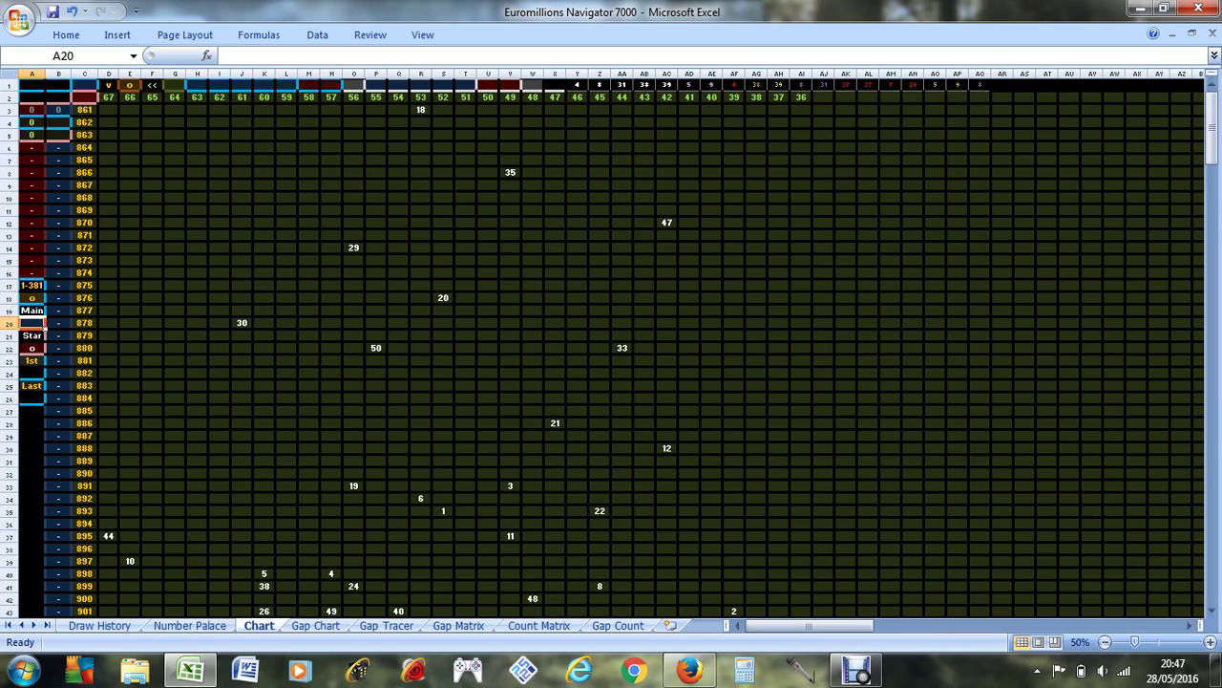
{"action": "scroll", "coordinate": [611, 344], "scroll_direction": "down", "scroll_amount": 4}
{"action": "scroll", "coordinate": [611, 344], "scroll_direction": "up", "scroll_amount": 2}
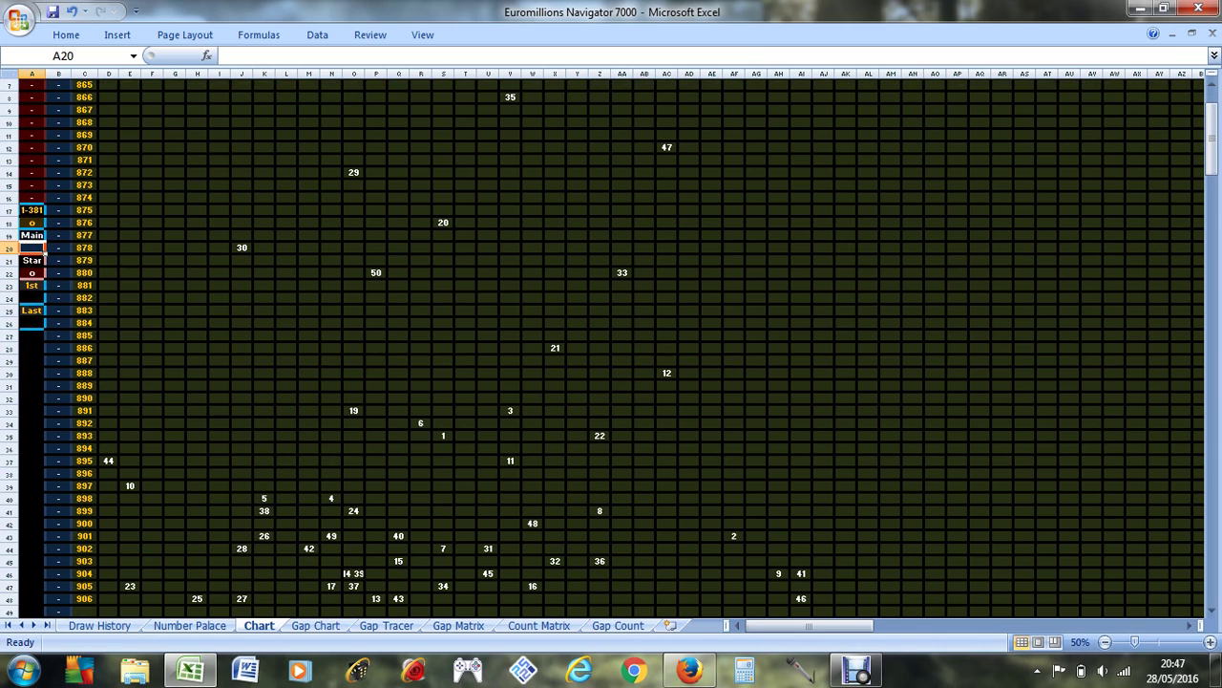
Clear the o from A18 under the 1-381 heading and select number 50 in the draw 880 row.
{"action": "left_click", "coordinate": [32, 222]}
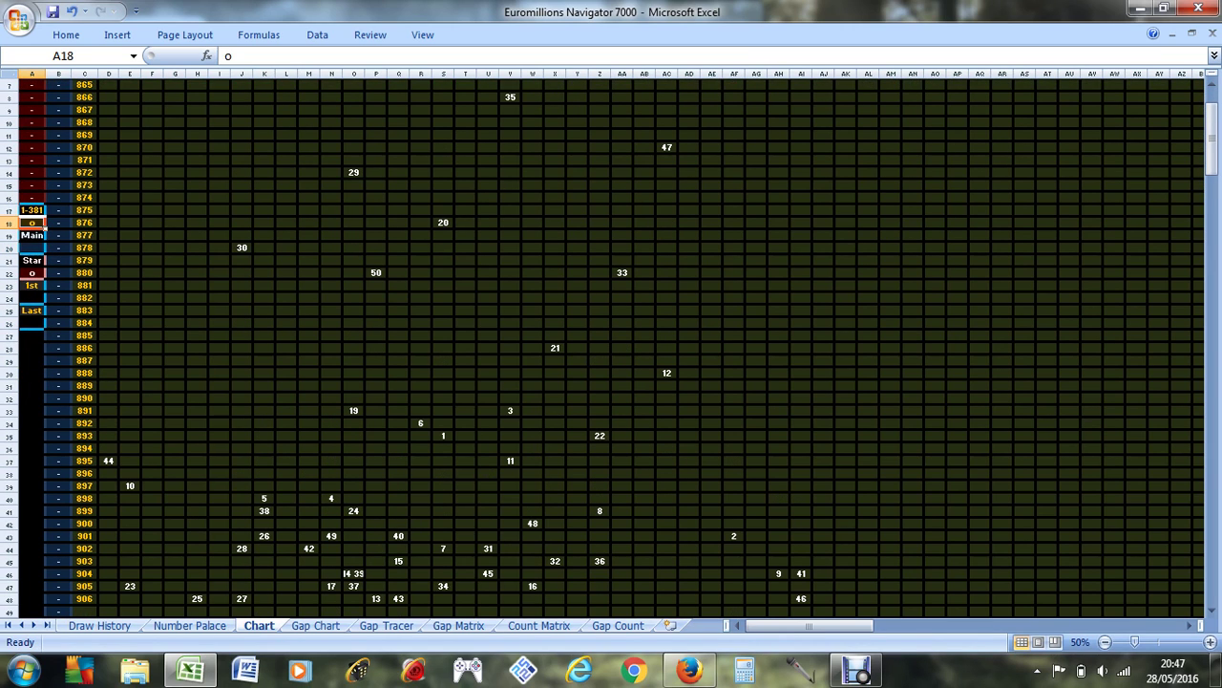
{"action": "key", "text": "Delete"}
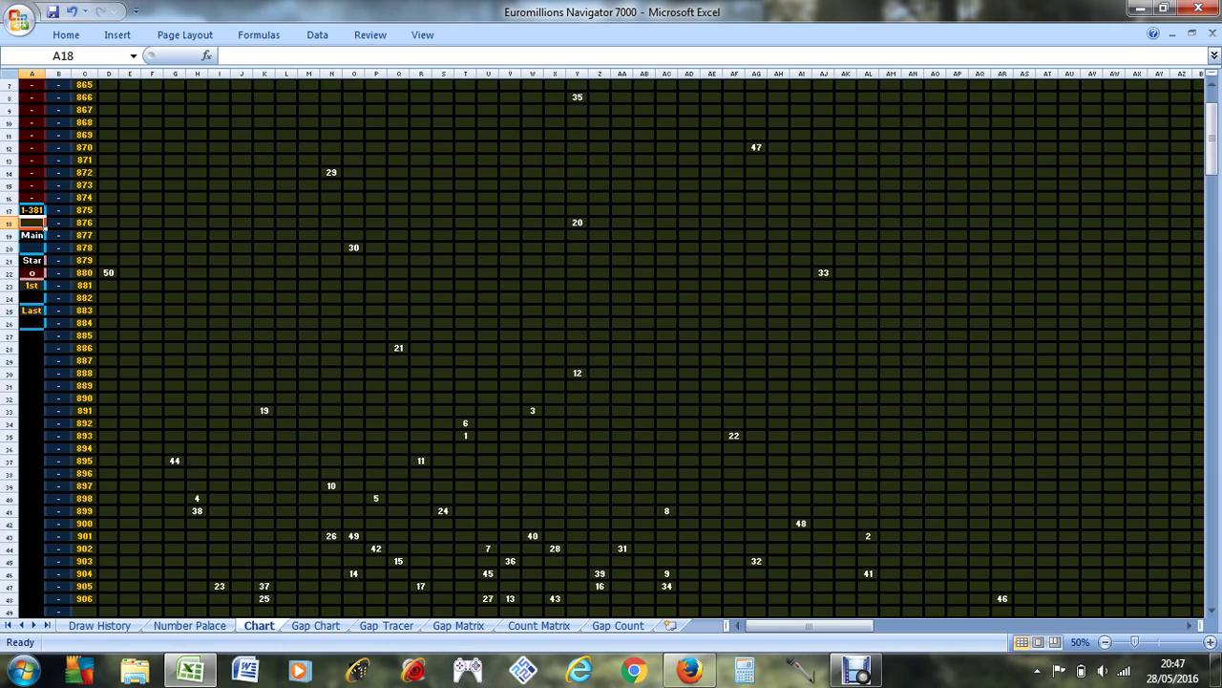
{"action": "scroll", "coordinate": [611, 347], "scroll_direction": "up", "scroll_amount": 2}
{"action": "scroll", "coordinate": [611, 346], "scroll_direction": "down", "scroll_amount": 1}
{"action": "scroll", "coordinate": [611, 347], "scroll_direction": "up", "scroll_amount": 1}
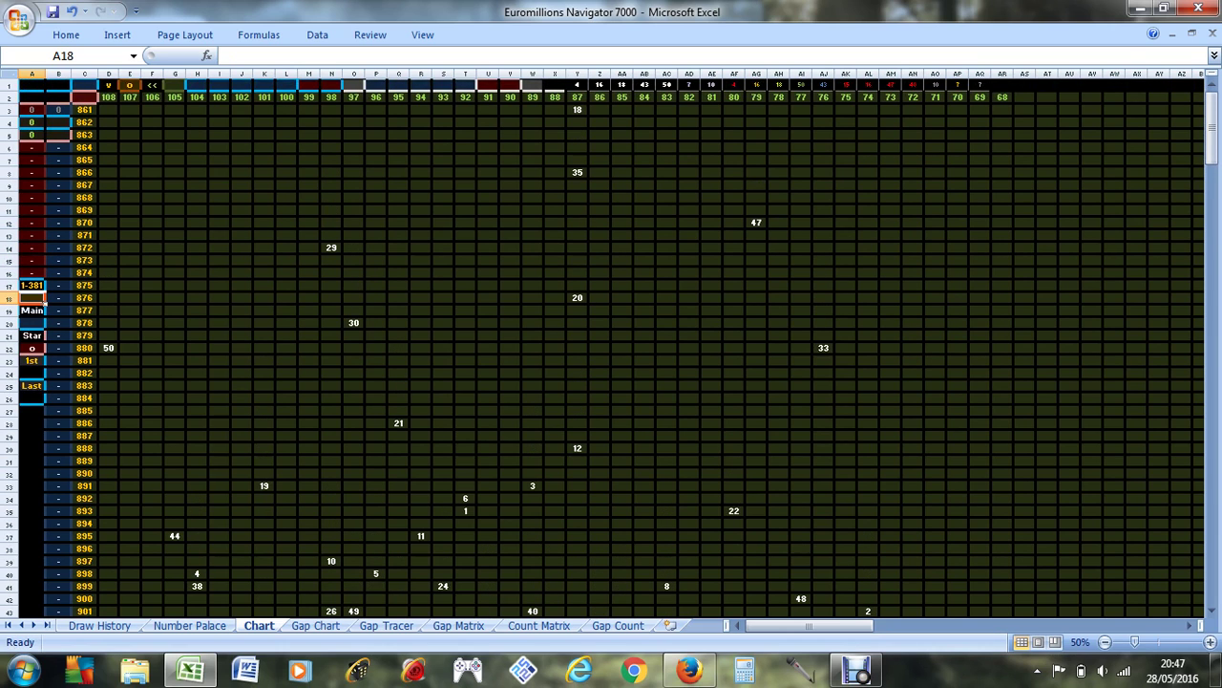
{"action": "left_click", "coordinate": [108, 348]}
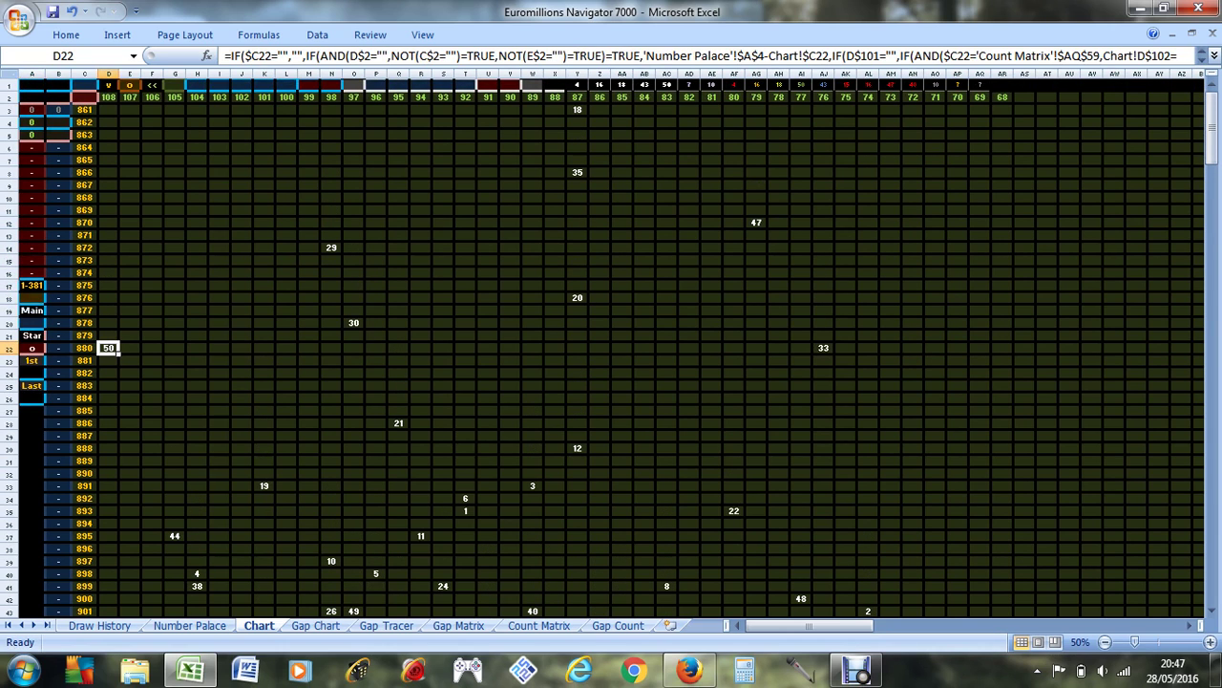
Compare number 18 in the draw 861 row with number 50 in the draw 880 row.
{"action": "scroll", "coordinate": [611, 344], "scroll_direction": "down", "scroll_amount": 2}
{"action": "scroll", "coordinate": [611, 344], "scroll_direction": "up", "scroll_amount": 2}
{"action": "left_click", "coordinate": [577, 110]}
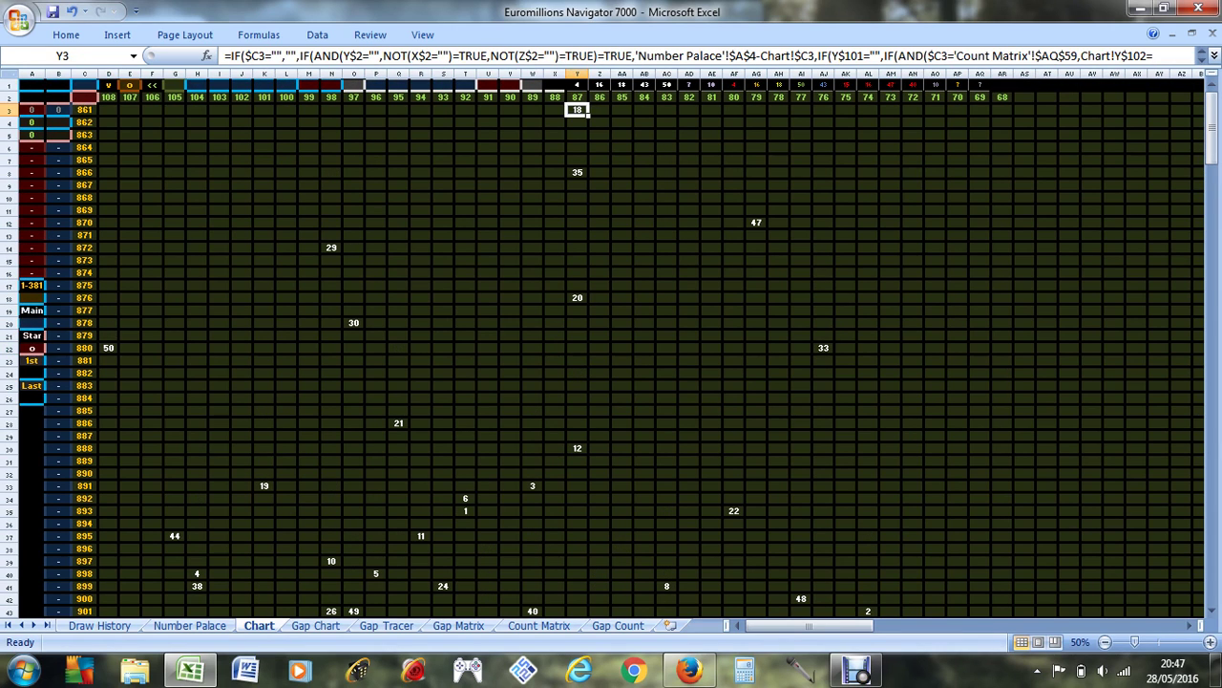
{"action": "scroll", "coordinate": [611, 353], "scroll_direction": "down", "scroll_amount": 2}
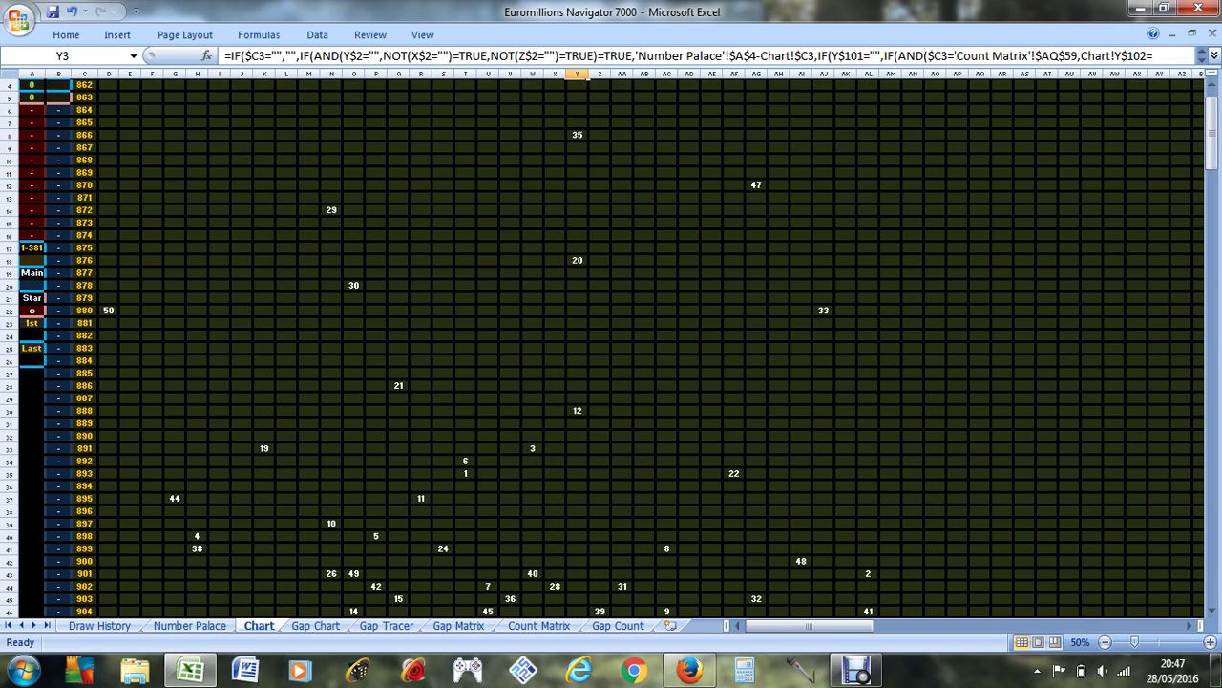
{"action": "scroll", "coordinate": [611, 353], "scroll_direction": "up", "scroll_amount": 2}
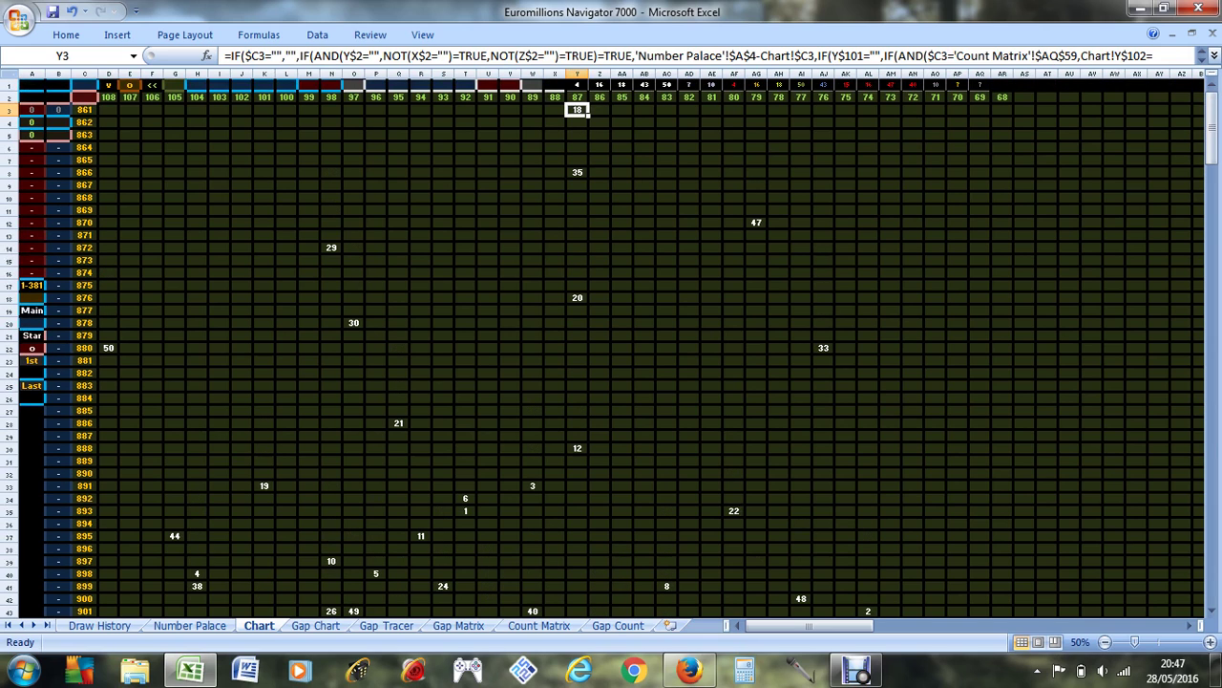
{"action": "left_click", "coordinate": [263, 209]}
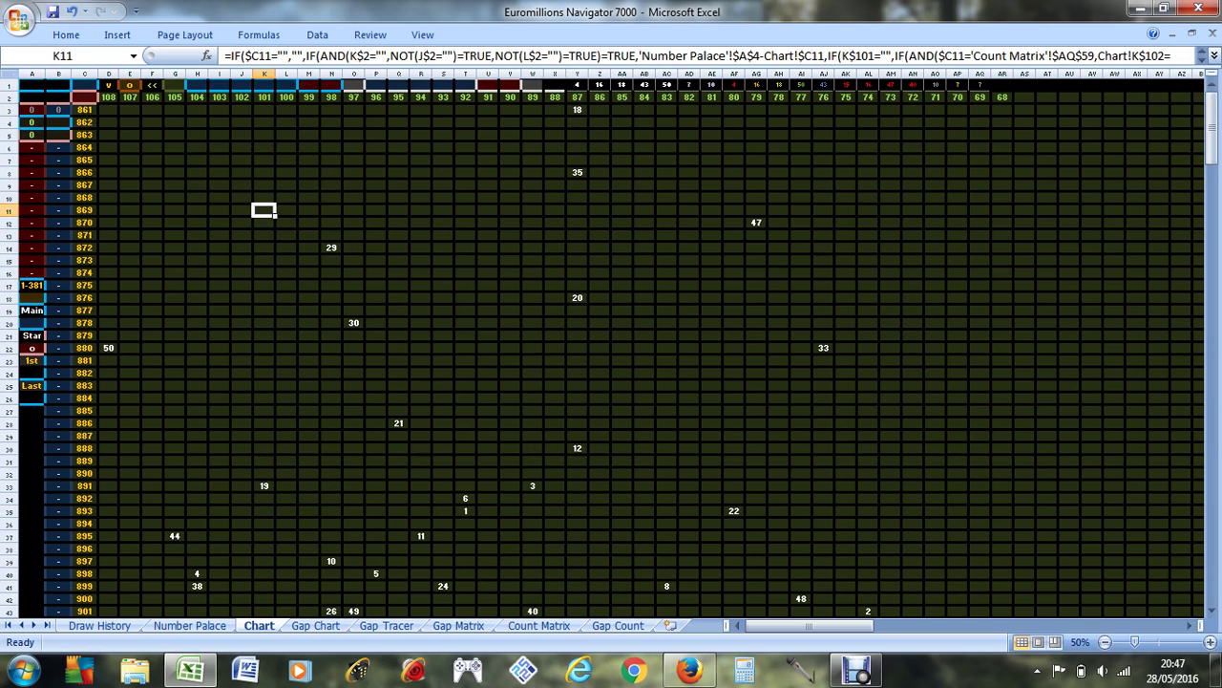
{"action": "scroll", "coordinate": [611, 353], "scroll_direction": "down", "scroll_amount": 2}
{"action": "left_click", "coordinate": [108, 272]}
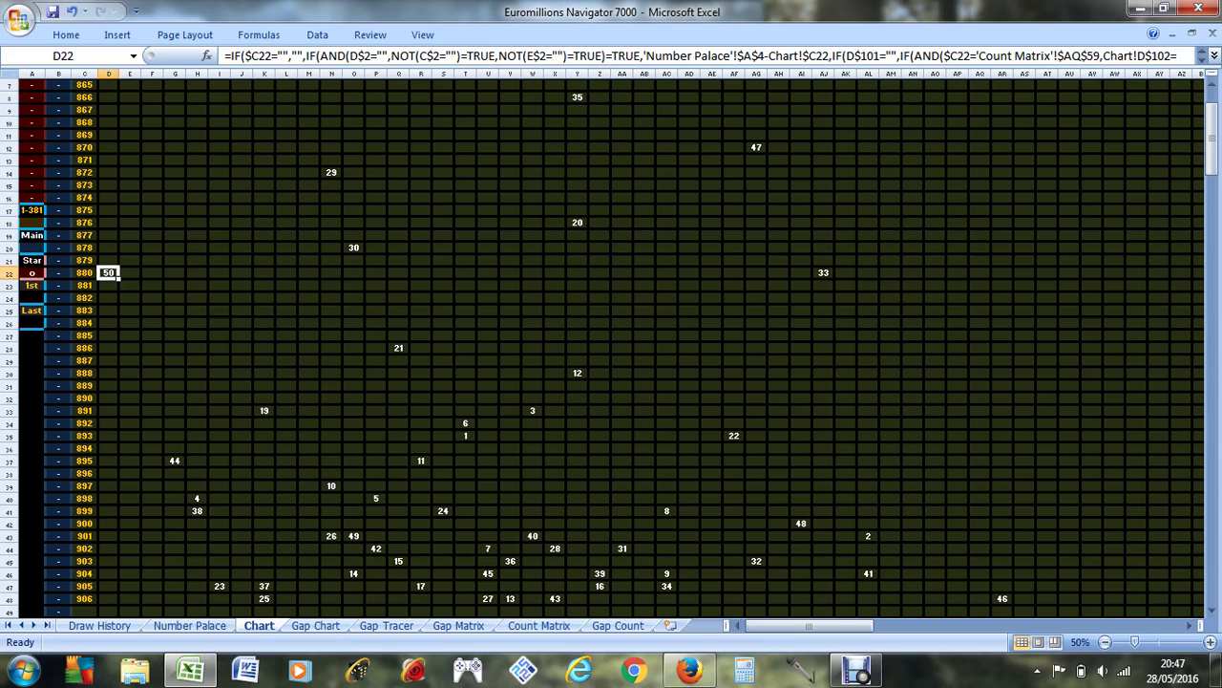
{"action": "scroll", "coordinate": [611, 353], "scroll_direction": "up", "scroll_amount": 2}
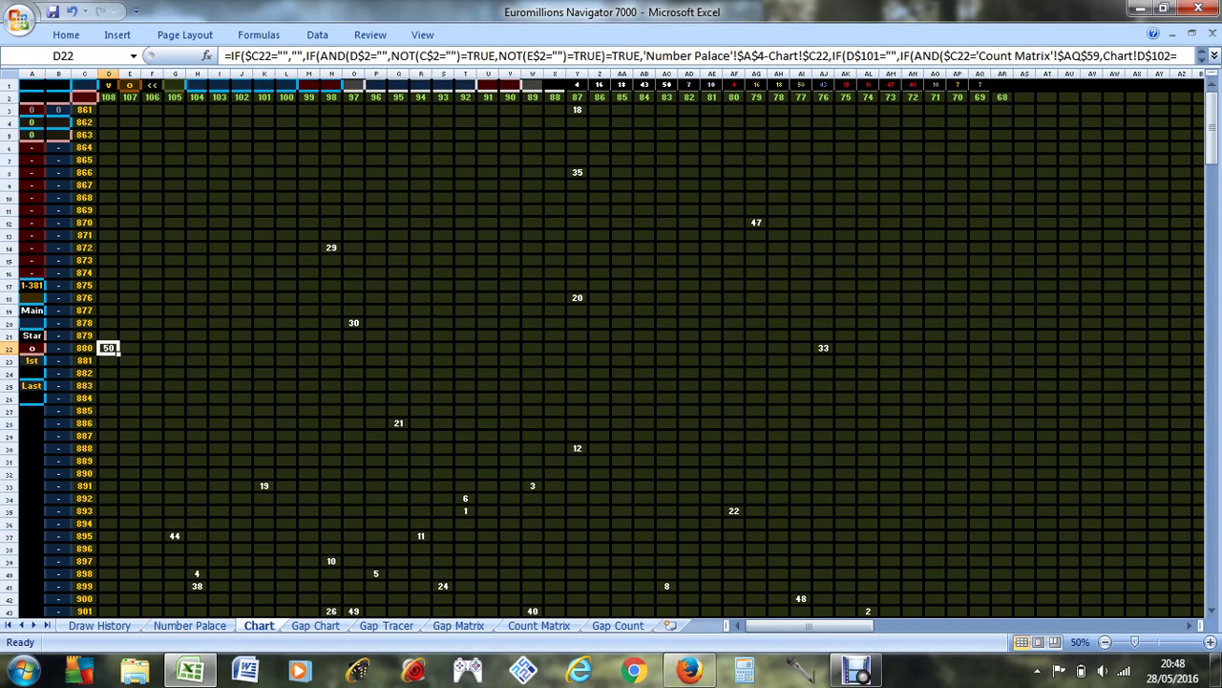
Enter 18 in J1 and check number 50 in the draw 832 row against its frequency header in row 2.
{"action": "left_click", "coordinate": [241, 84]}
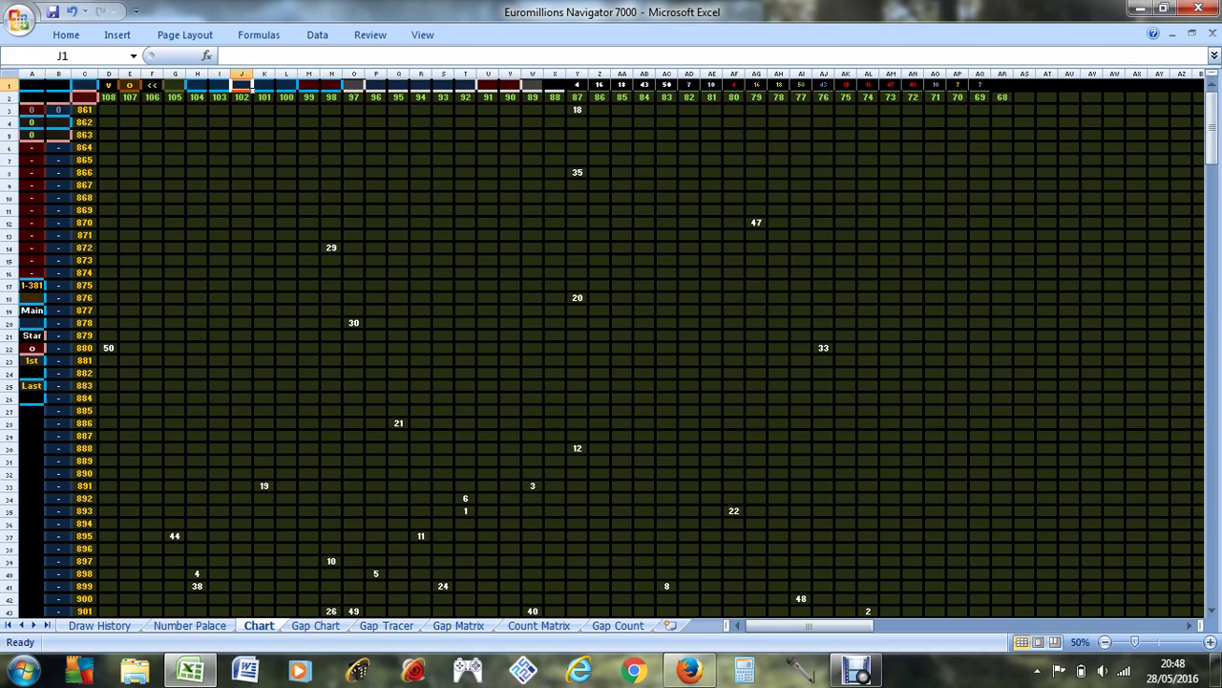
{"action": "type", "text": "18"}
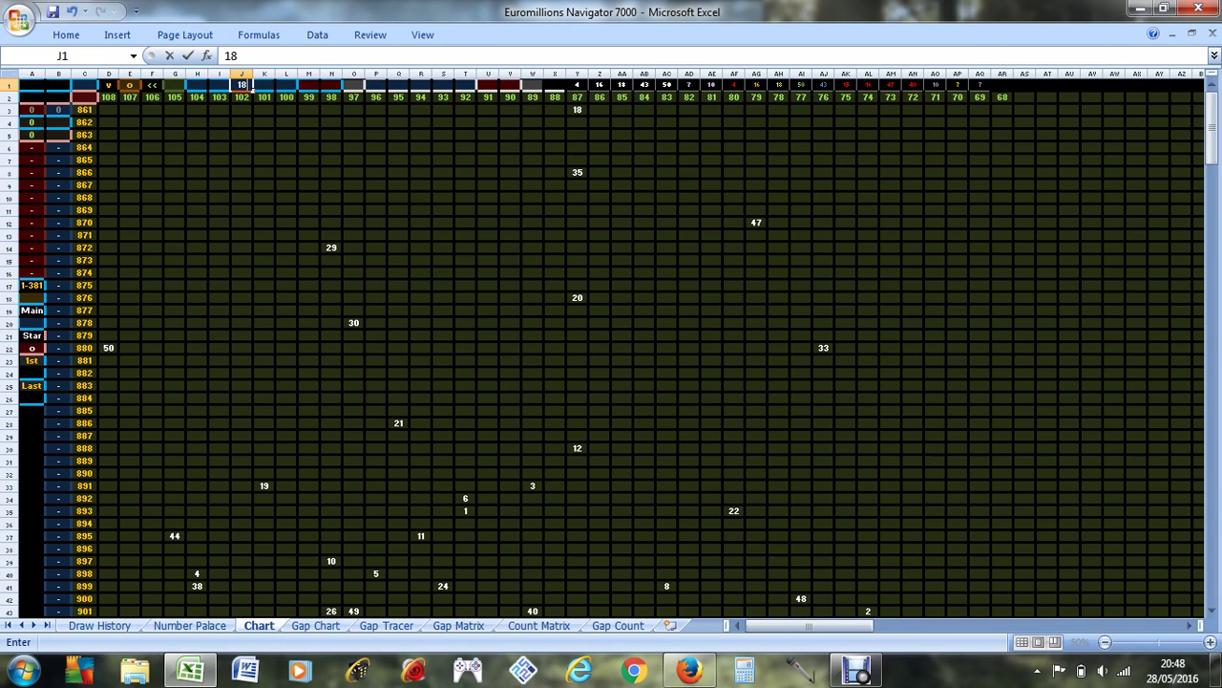
{"action": "key", "text": "Return"}
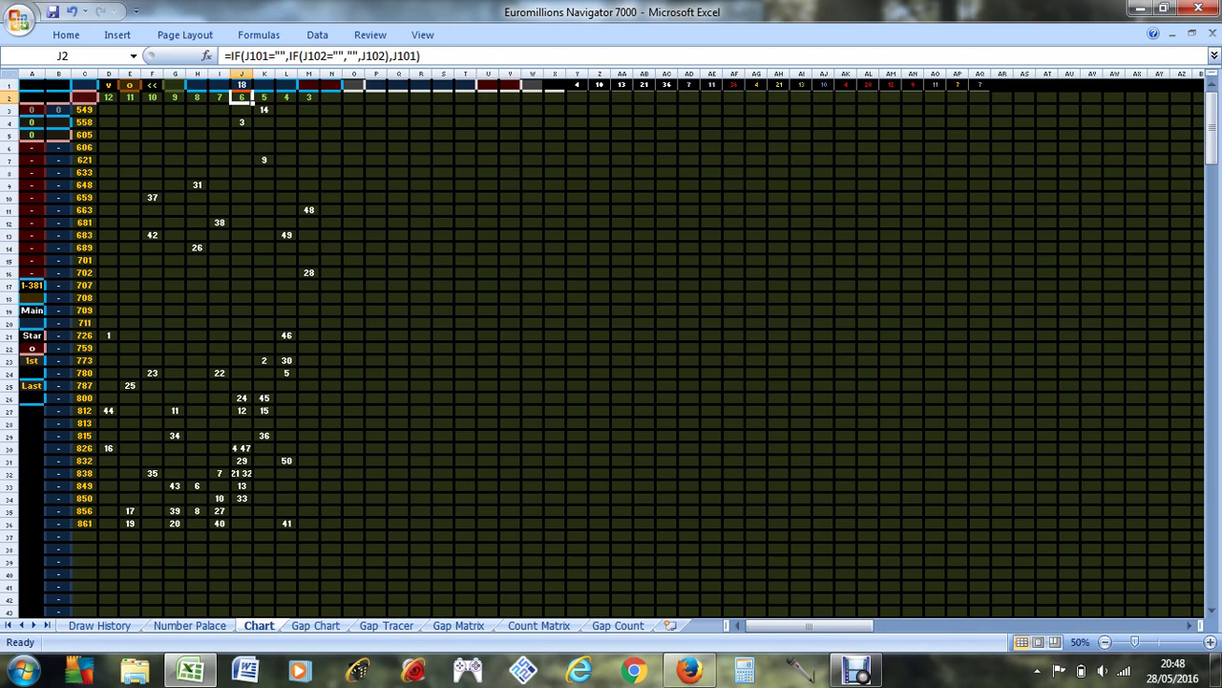
{"action": "left_click", "coordinate": [287, 461]}
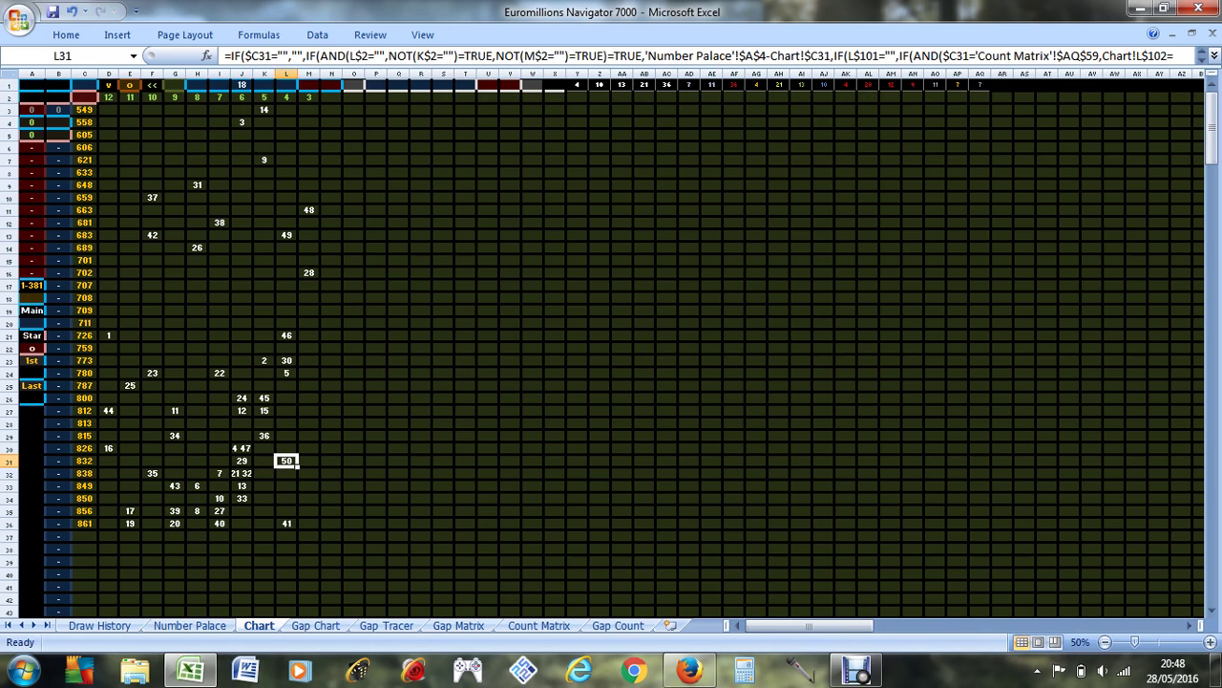
{"action": "left_click", "coordinate": [241, 84]}
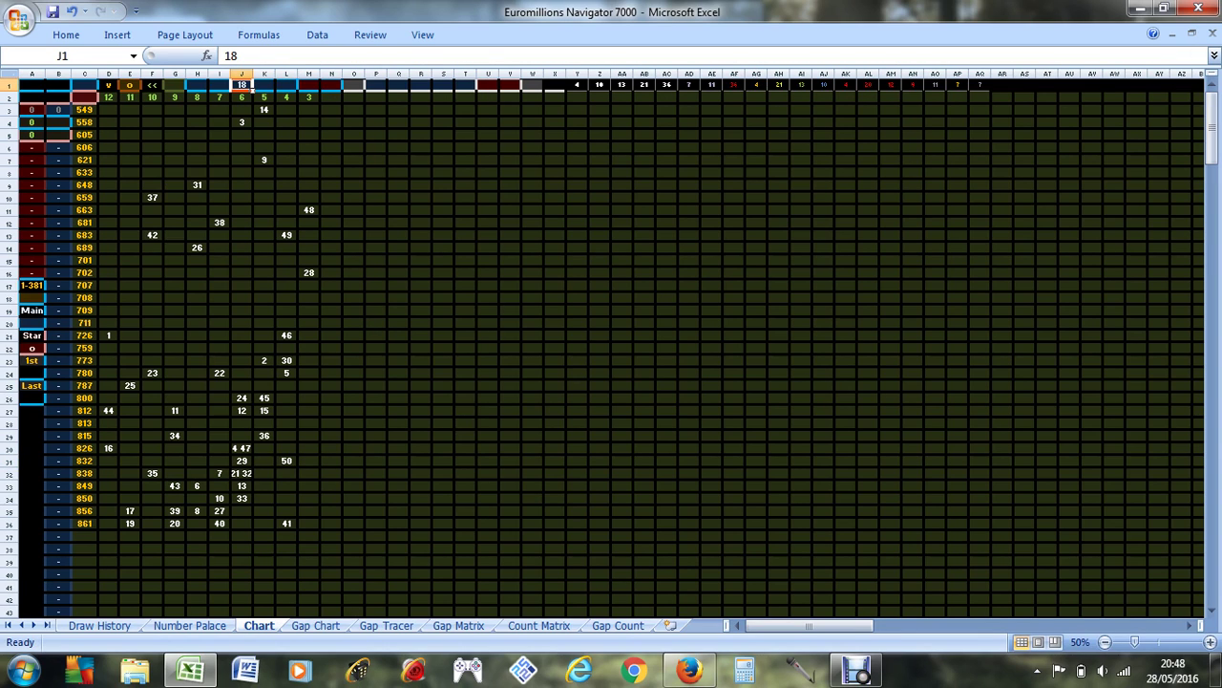
{"action": "left_click", "coordinate": [287, 97]}
Enter 50 in J1 and check number 18 in the draw 832 row against the row 2 frequency headers.
{"action": "left_click", "coordinate": [242, 84]}
{"action": "type", "text": "50"}
{"action": "key", "text": "Return"}
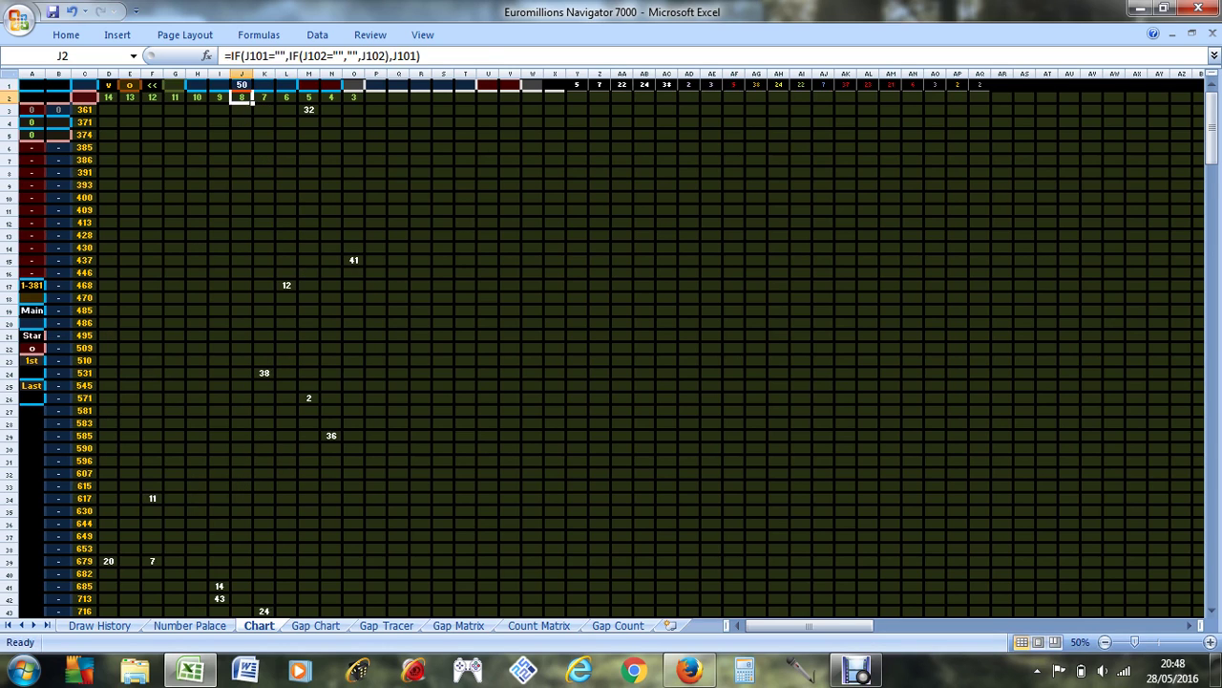
{"action": "scroll", "coordinate": [611, 344], "scroll_direction": "down", "scroll_amount": 5}
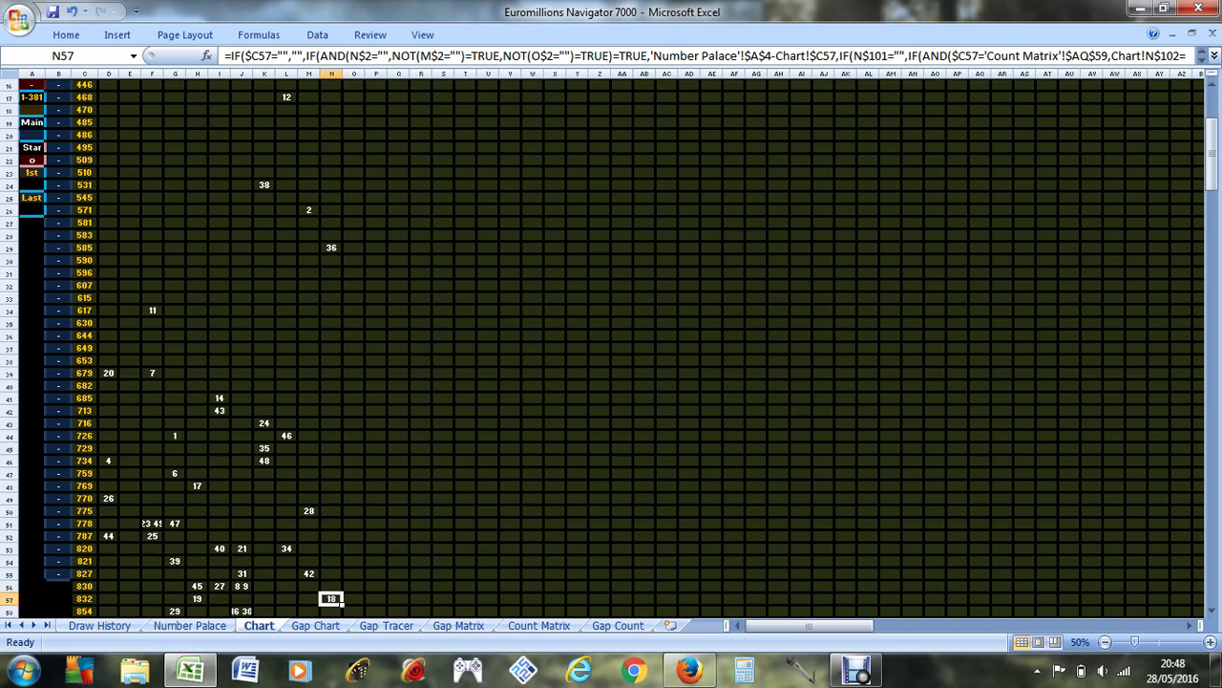
{"action": "scroll", "coordinate": [612, 344], "scroll_direction": "up", "scroll_amount": 5}
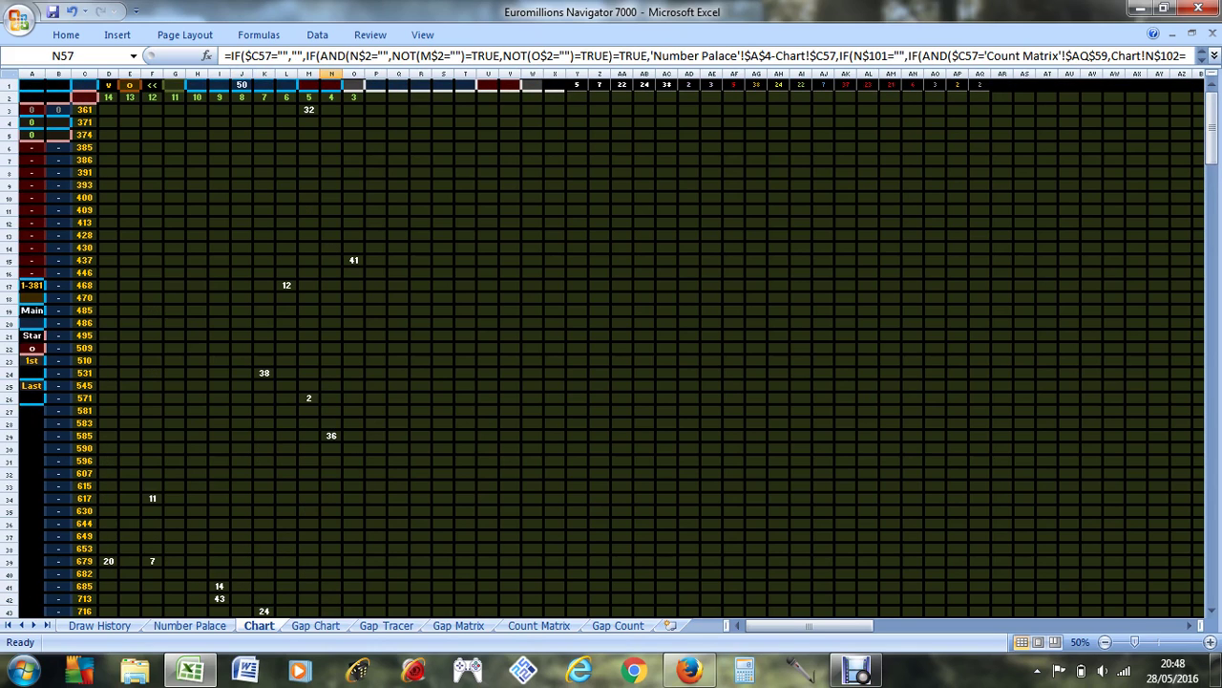
{"action": "scroll", "coordinate": [611, 343], "scroll_direction": "down", "scroll_amount": 7}
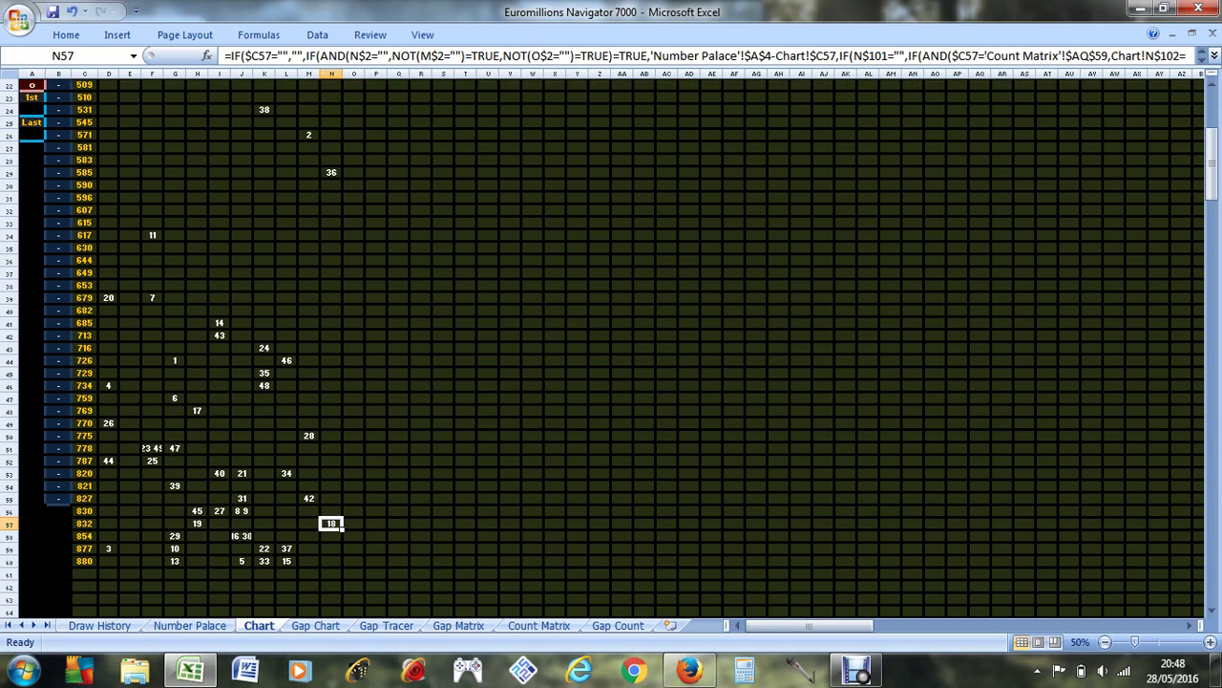
{"action": "scroll", "coordinate": [611, 344], "scroll_direction": "up", "scroll_amount": 7}
{"action": "left_click", "coordinate": [242, 97]}
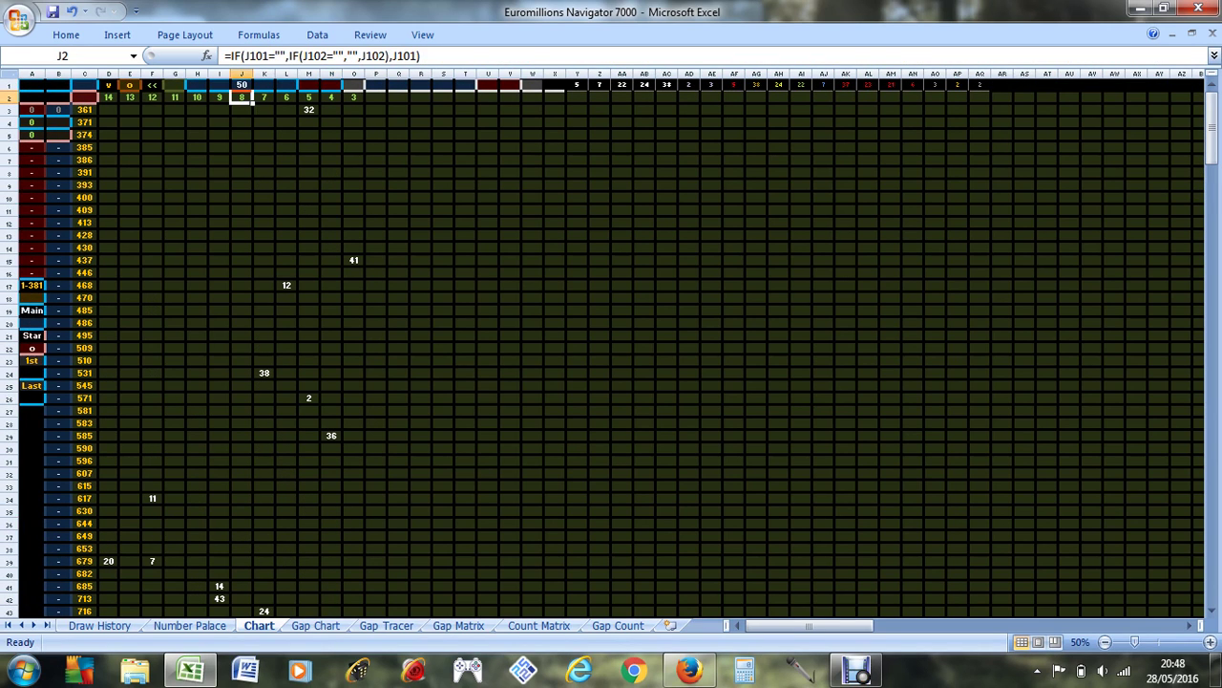
Clear the 50 from filter cell J1 to chart all draws again.
{"action": "left_click", "coordinate": [241, 84]}
{"action": "scroll", "coordinate": [611, 344], "scroll_direction": "down", "scroll_amount": 3}
{"action": "scroll", "coordinate": [611, 344], "scroll_direction": "up", "scroll_amount": 3}
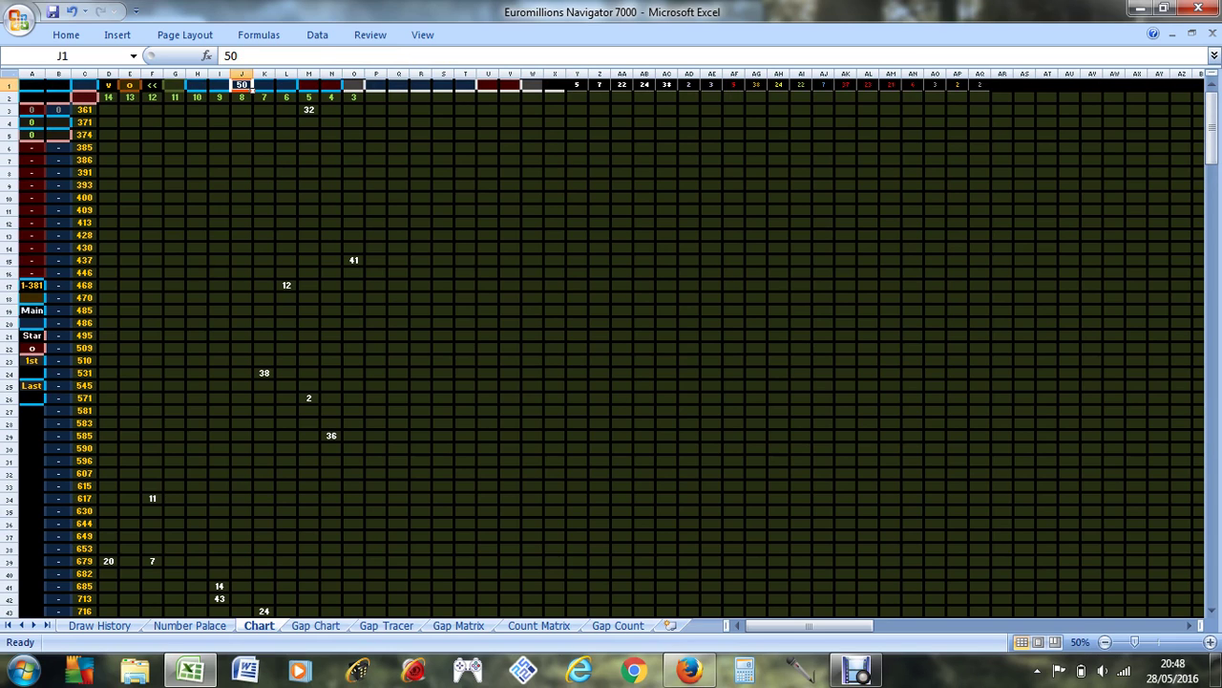
{"action": "key", "text": "Delete"}
Check number 50 in the draw 880 row against its frequency header in D2.
{"action": "scroll", "coordinate": [611, 344], "scroll_direction": "down", "scroll_amount": 4}
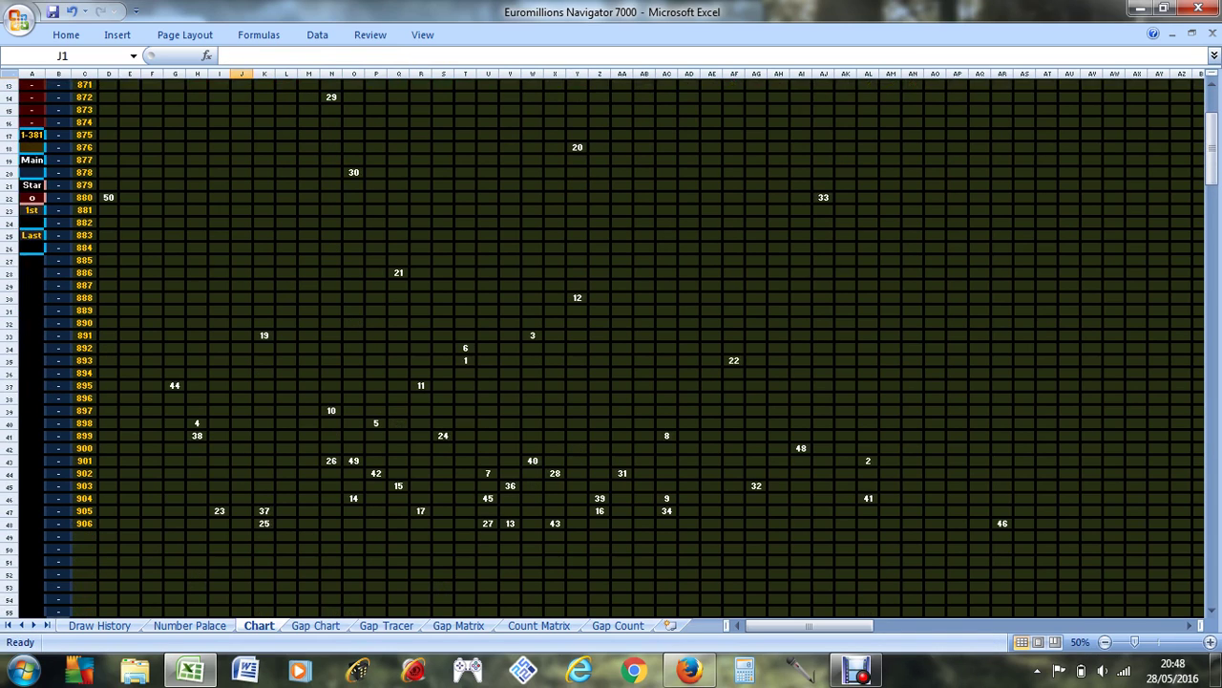
{"action": "left_click", "coordinate": [108, 197]}
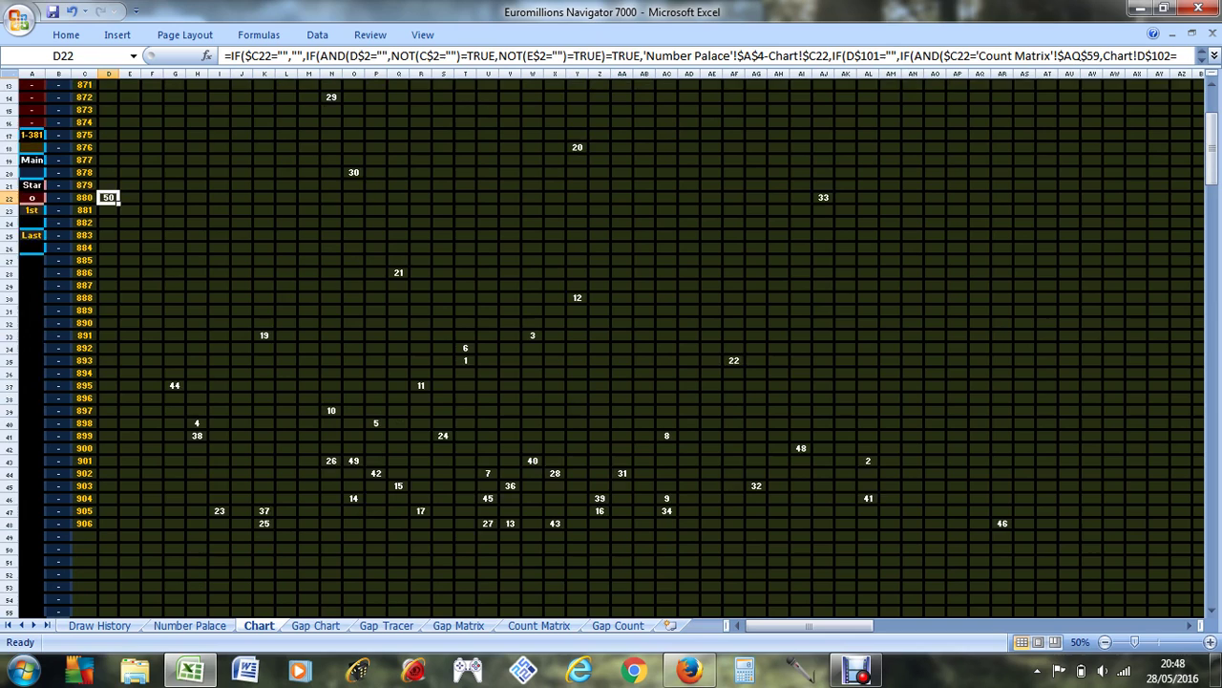
{"action": "scroll", "coordinate": [611, 344], "scroll_direction": "up", "scroll_amount": 4}
{"action": "left_click", "coordinate": [107, 96]}
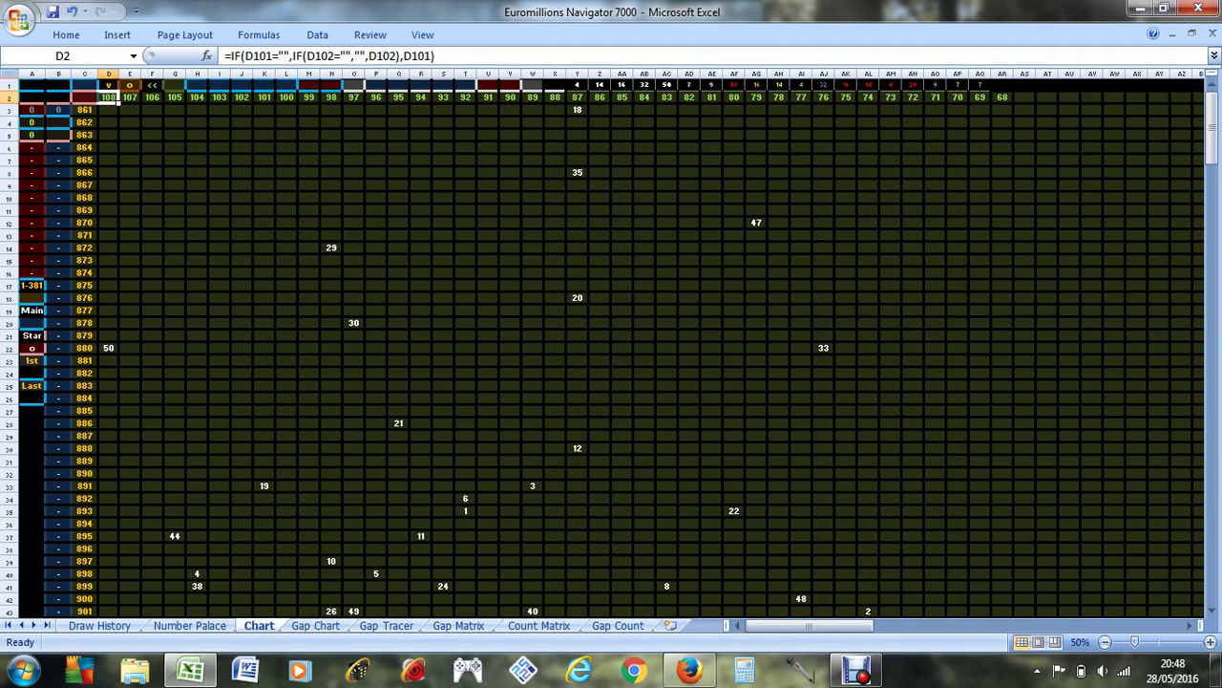
{"action": "scroll", "coordinate": [612, 344], "scroll_direction": "down", "scroll_amount": 4}
{"action": "scroll", "coordinate": [611, 344], "scroll_direction": "down", "scroll_amount": 2}
{"action": "scroll", "coordinate": [611, 343], "scroll_direction": "up", "scroll_amount": 6}
{"action": "scroll", "coordinate": [612, 344], "scroll_direction": "down", "scroll_amount": 3}
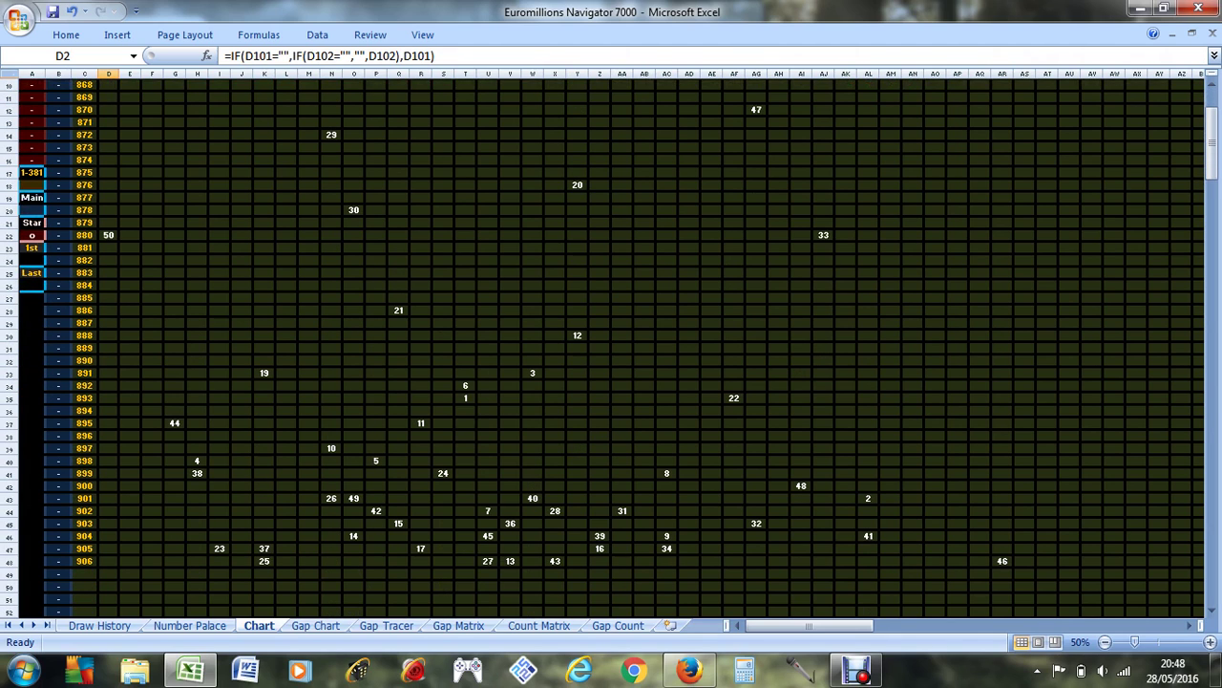
Examine the empty area between numbers 50 and 19 in the draw 881 to 891 rows, and reselect number 50.
{"action": "left_click_drag", "start_coordinate": [130, 247], "coordinate": [266, 372]}
{"action": "left_click", "coordinate": [152, 247]}
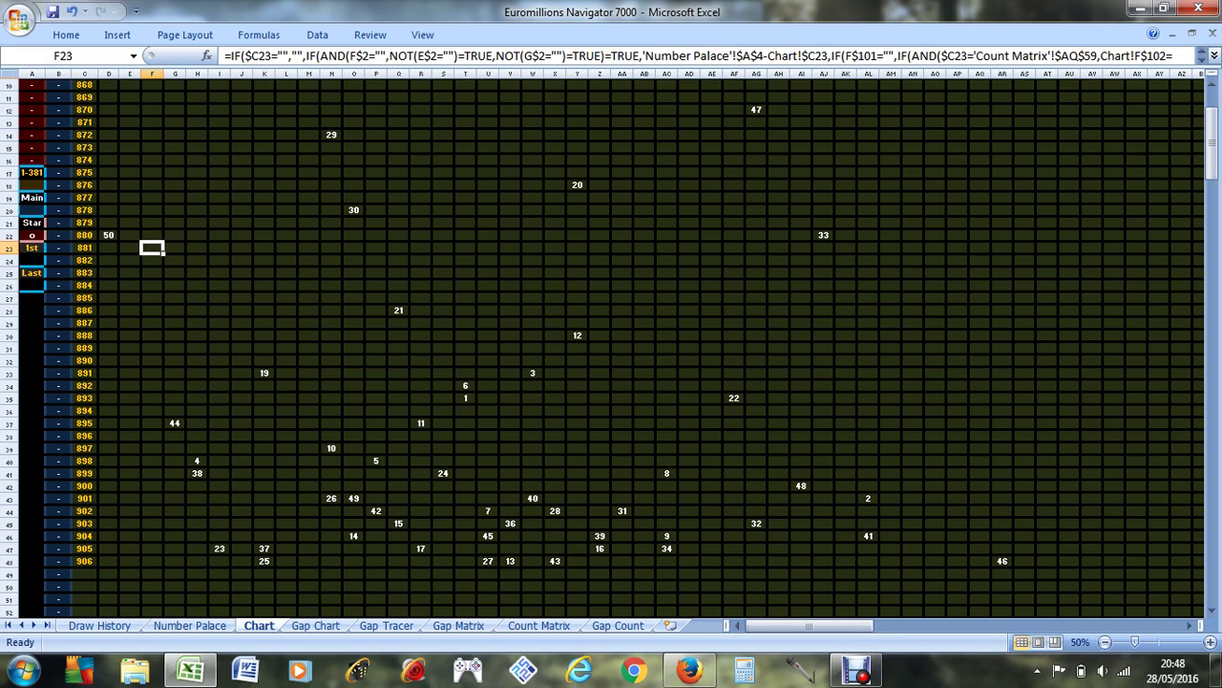
{"action": "scroll", "coordinate": [611, 344], "scroll_direction": "up", "scroll_amount": 3}
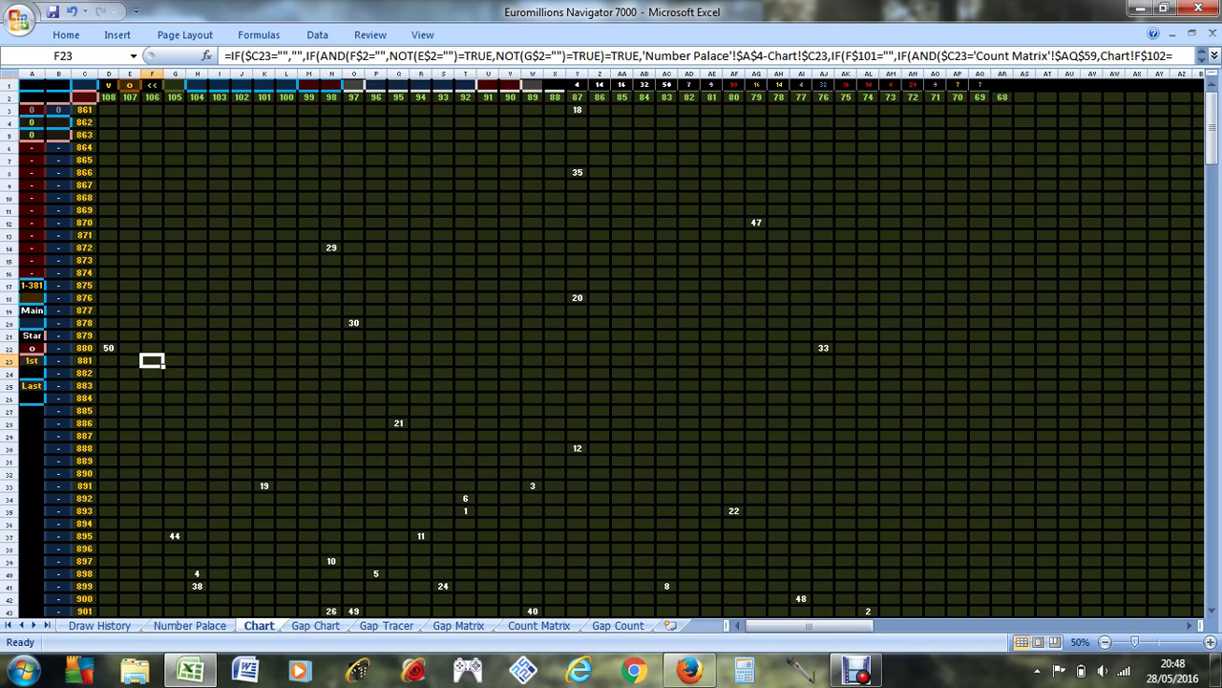
{"action": "scroll", "coordinate": [611, 344], "scroll_direction": "down", "scroll_amount": 2}
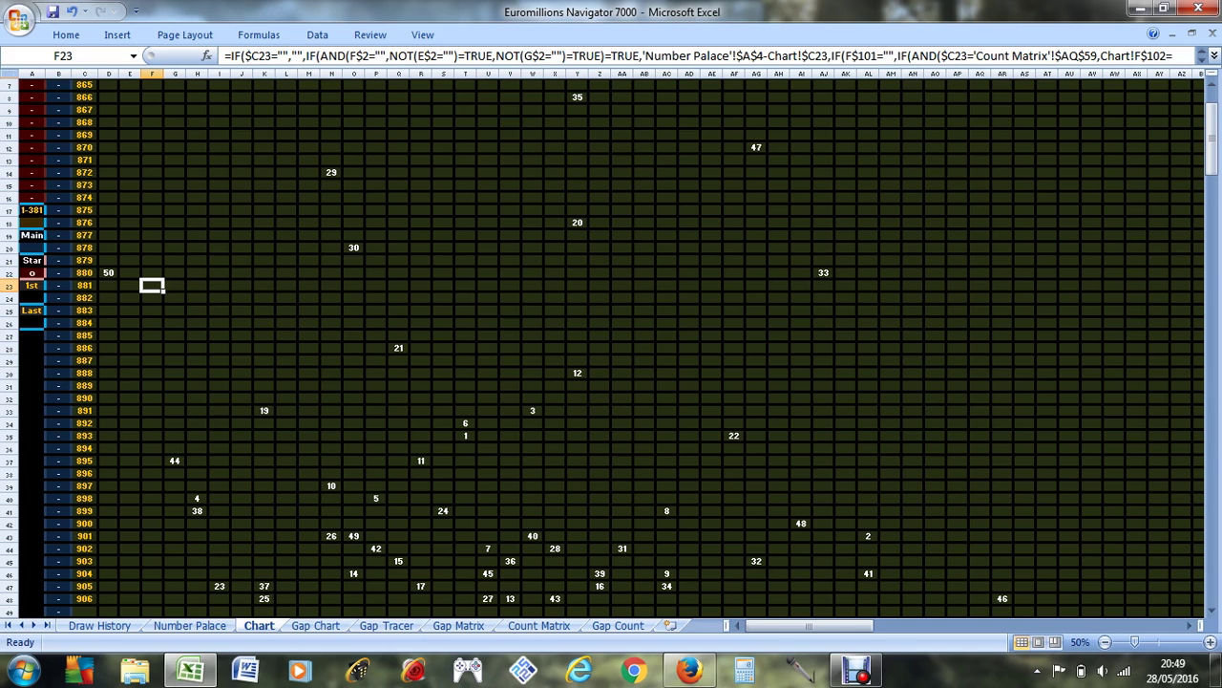
{"action": "scroll", "coordinate": [611, 343], "scroll_direction": "up", "scroll_amount": 2}
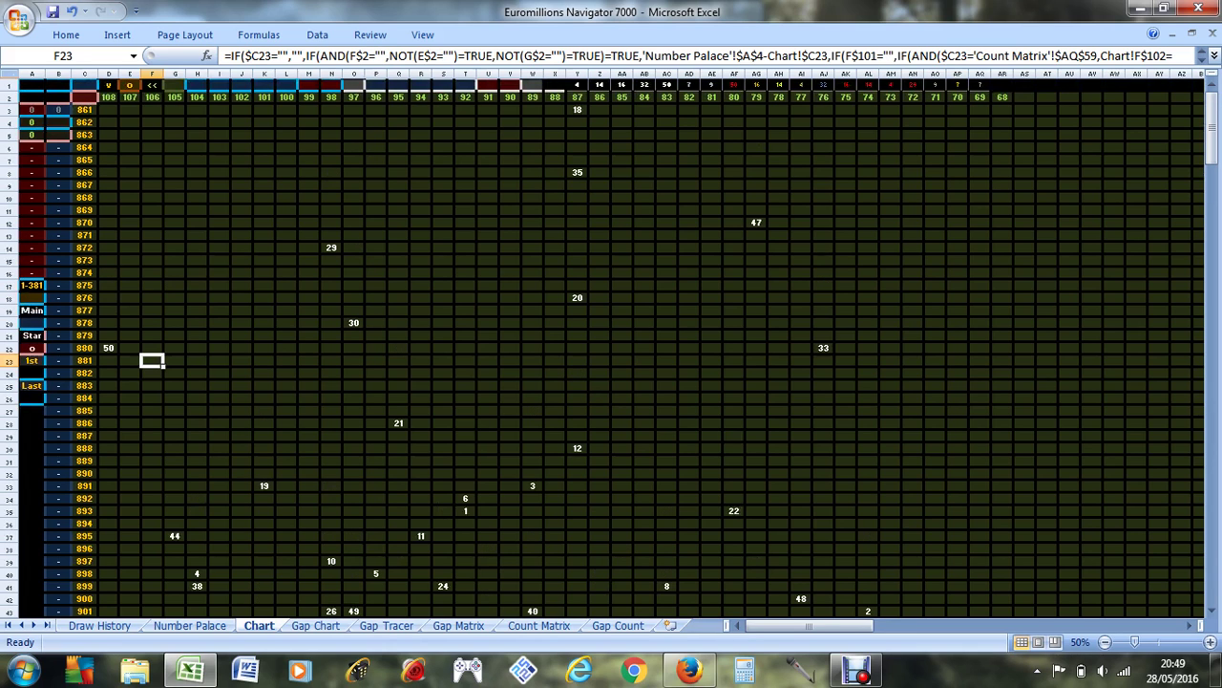
{"action": "scroll", "coordinate": [612, 344], "scroll_direction": "down", "scroll_amount": 3}
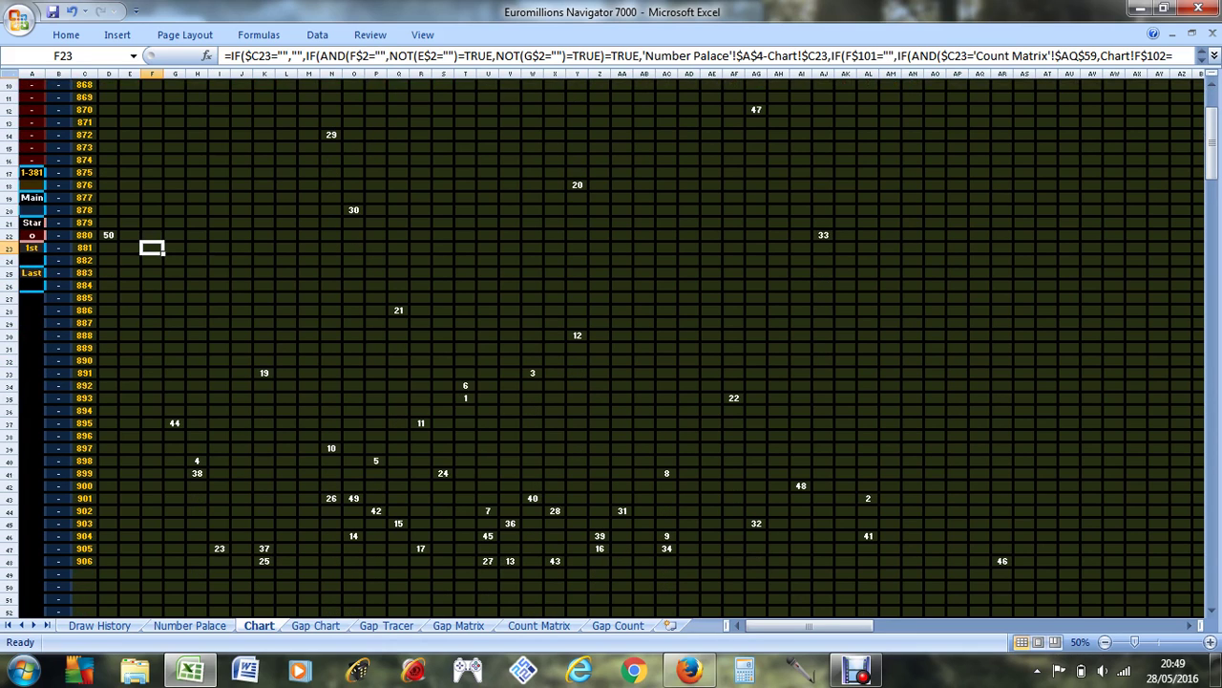
{"action": "left_click", "coordinate": [108, 235]}
{"action": "scroll", "coordinate": [612, 344], "scroll_direction": "up", "scroll_amount": 3}
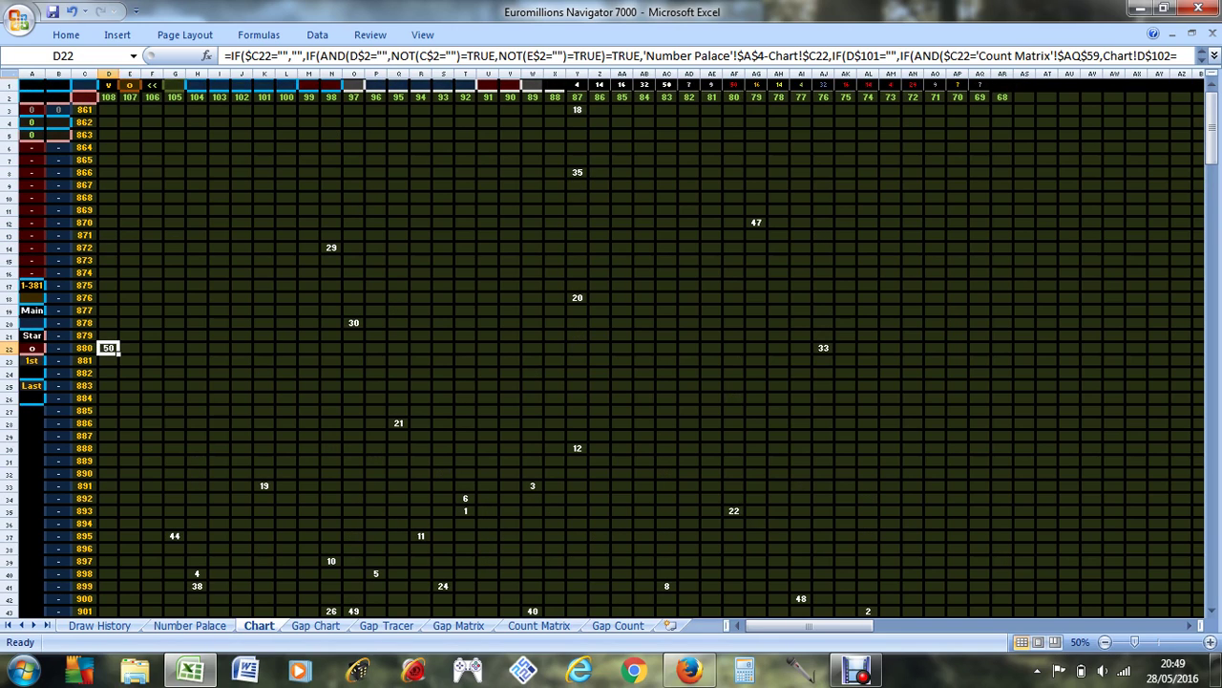
Enter 50 in cell S1 of the top filter row.
{"action": "left_click", "coordinate": [451, 88]}
{"action": "type", "text": "5-"}
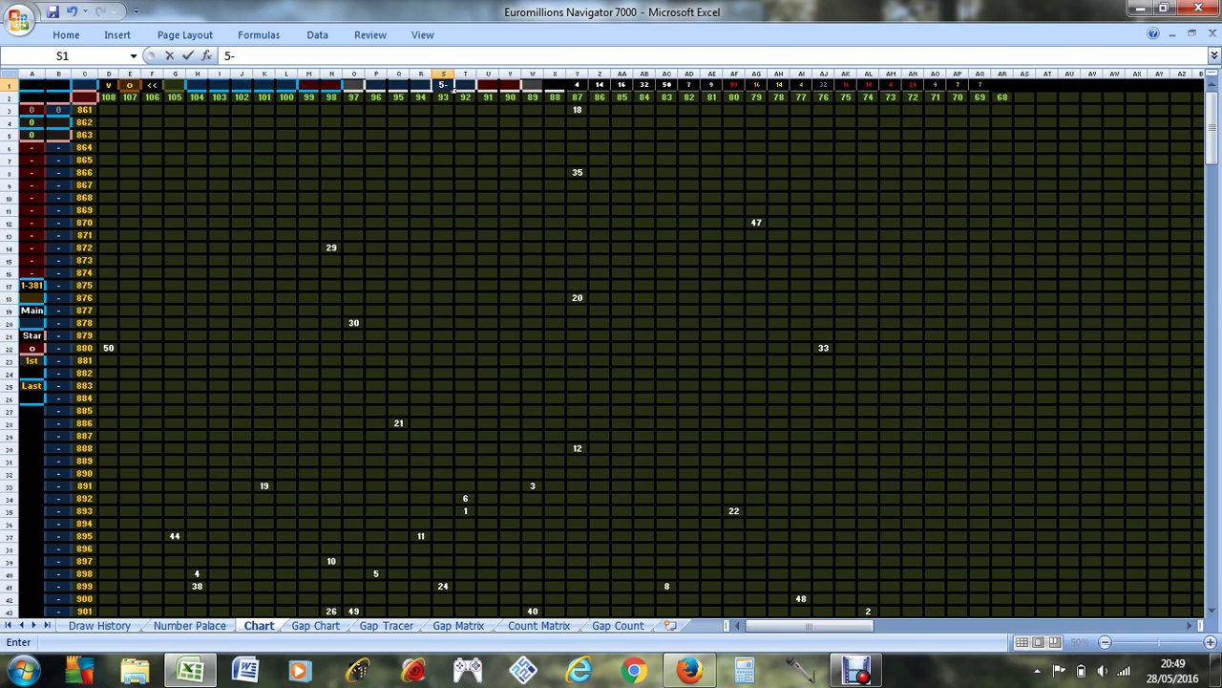
{"action": "key", "text": "BackSpace"}
{"action": "type", "text": "0"}
{"action": "key", "text": "Return"}
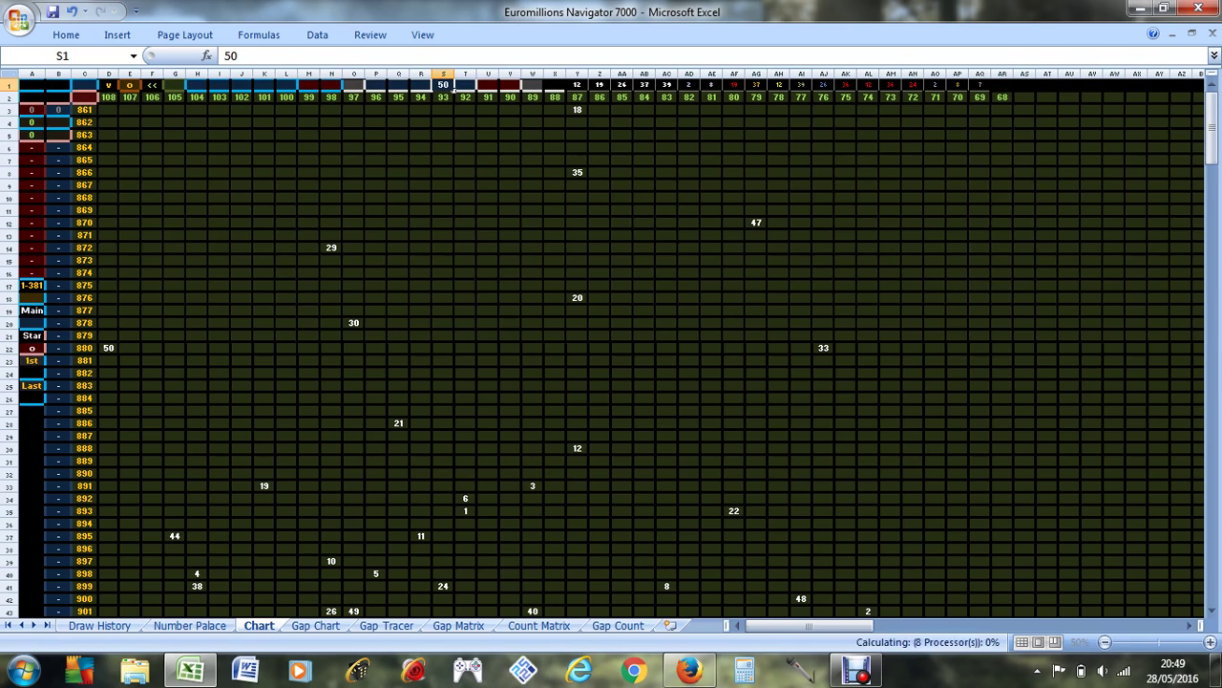
Enter o in W1 to chart the generated numbers as draw 907, and review that row.
{"action": "left_click", "coordinate": [537, 85]}
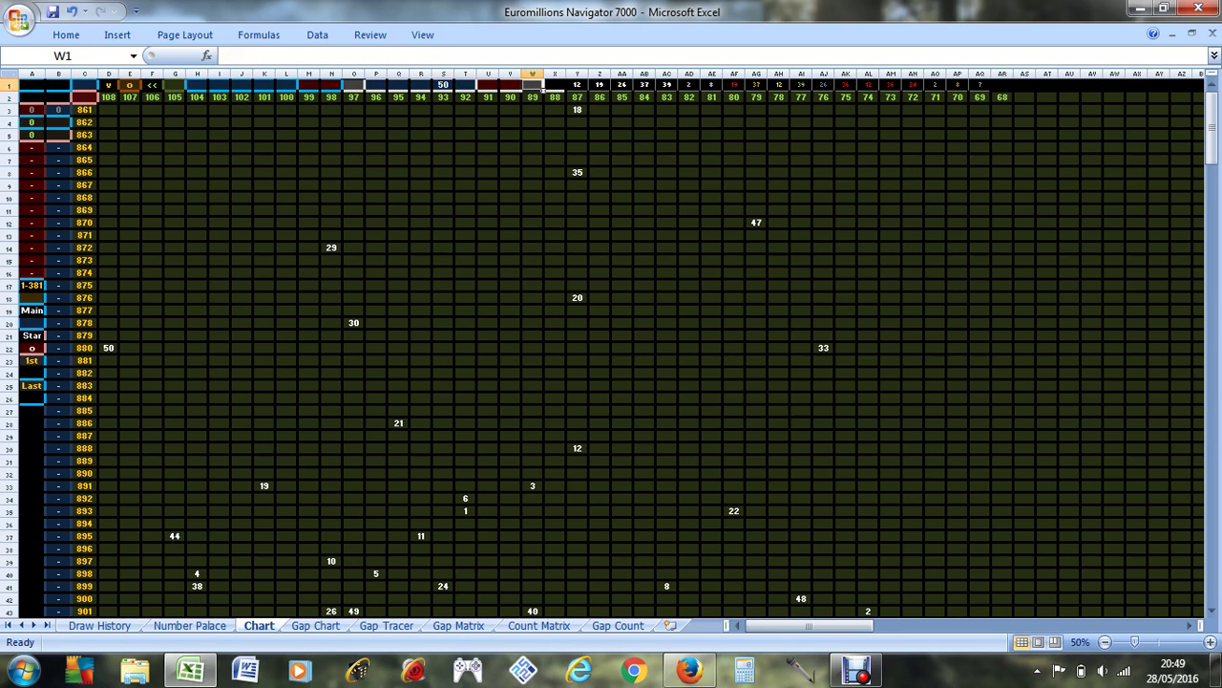
{"action": "left_click", "coordinate": [537, 99]}
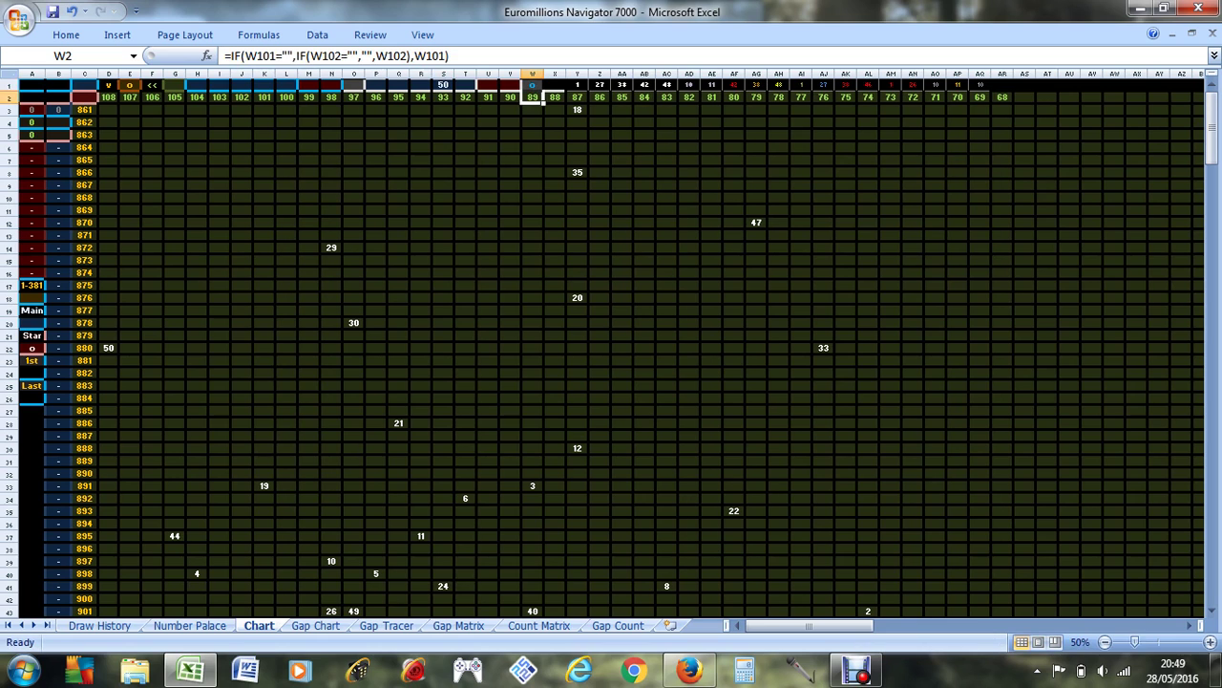
{"action": "scroll", "coordinate": [611, 344], "scroll_direction": "down", "scroll_amount": 3}
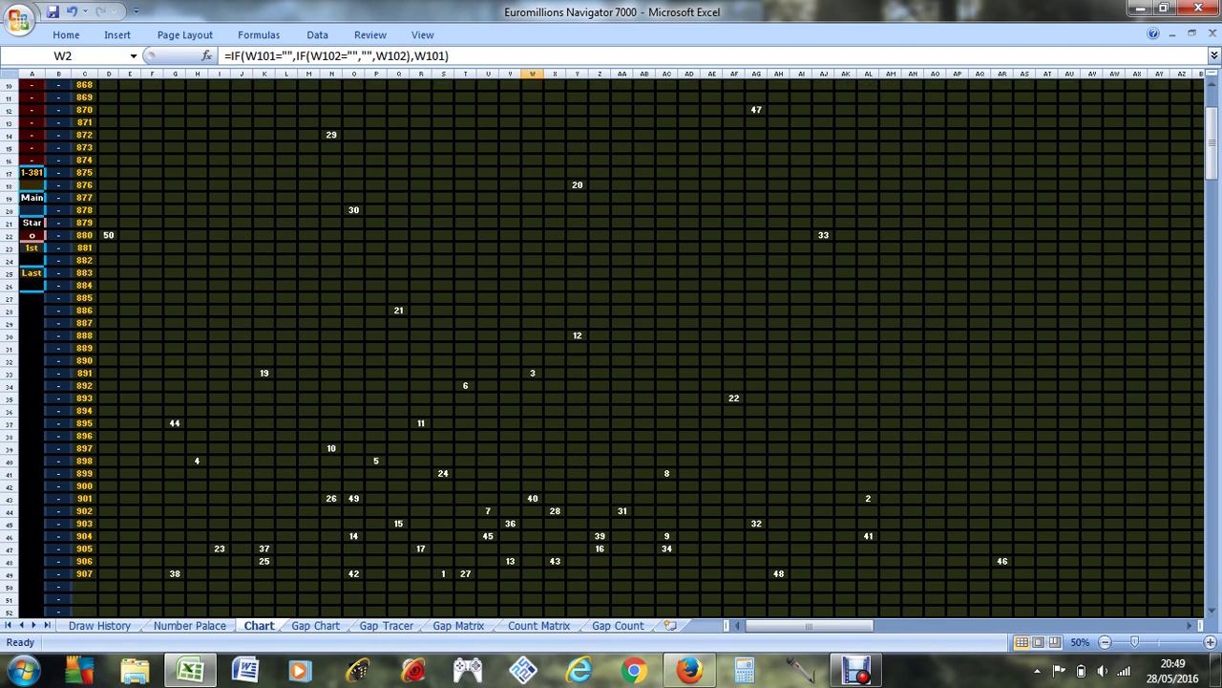
{"action": "scroll", "coordinate": [611, 344], "scroll_direction": "up", "scroll_amount": 3}
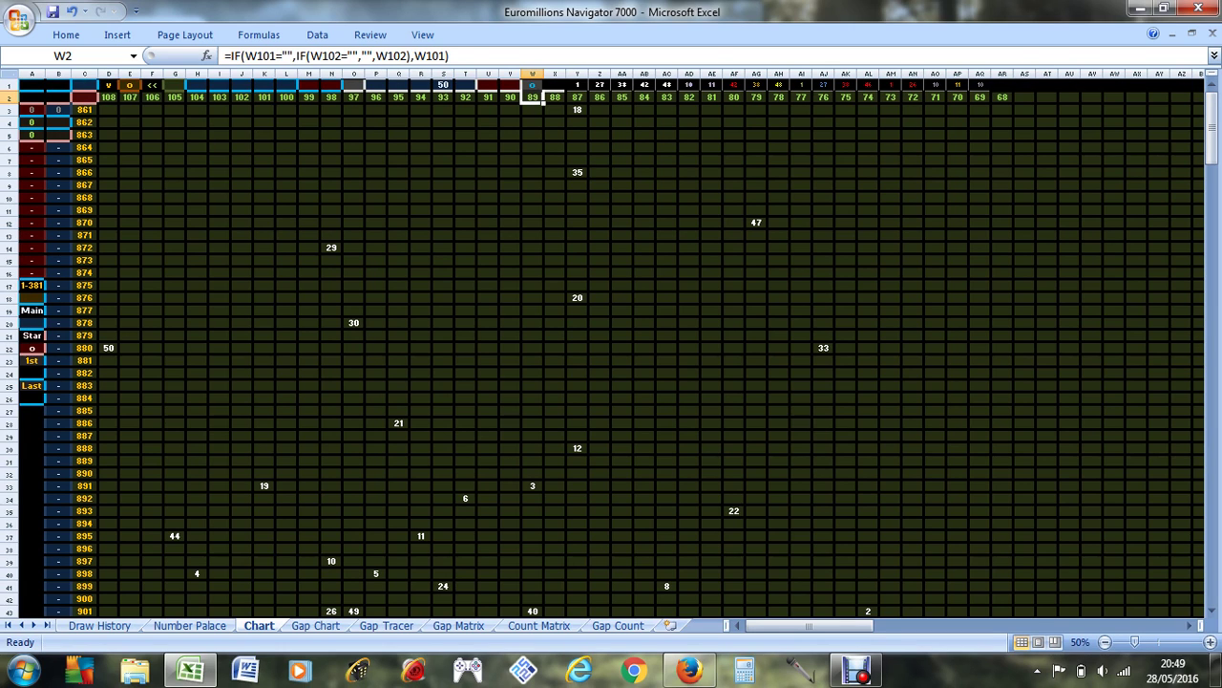
{"action": "left_click", "coordinate": [532, 84]}
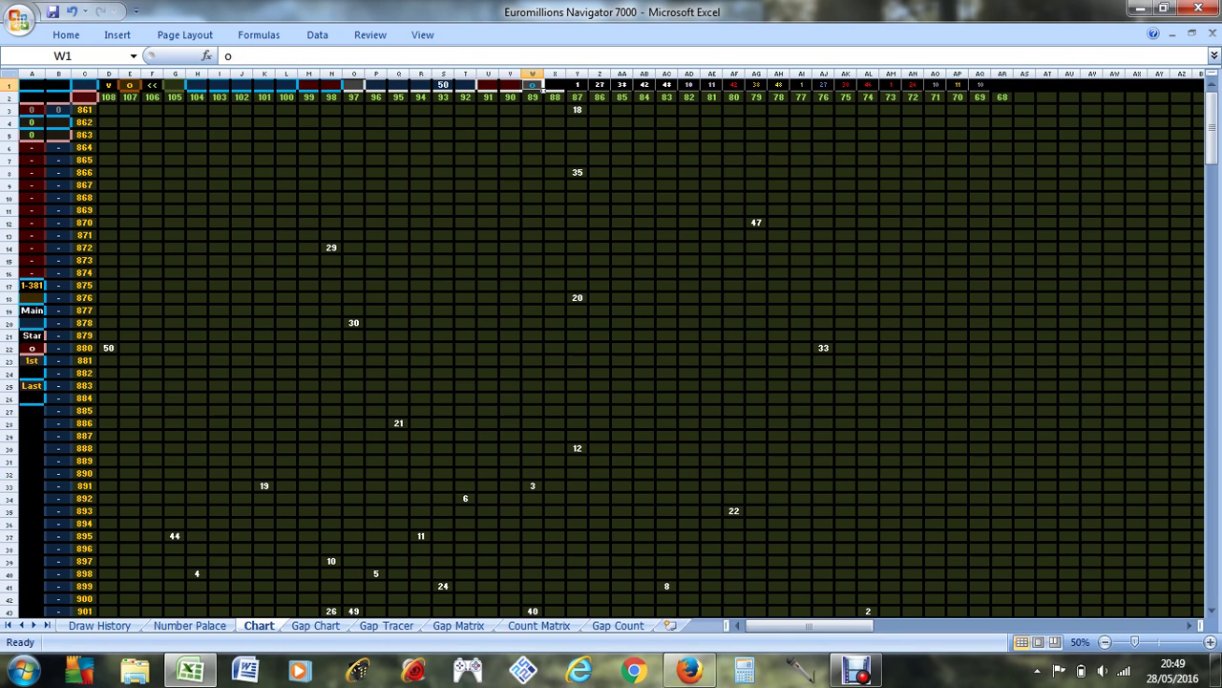
{"action": "left_click", "coordinate": [561, 86]}
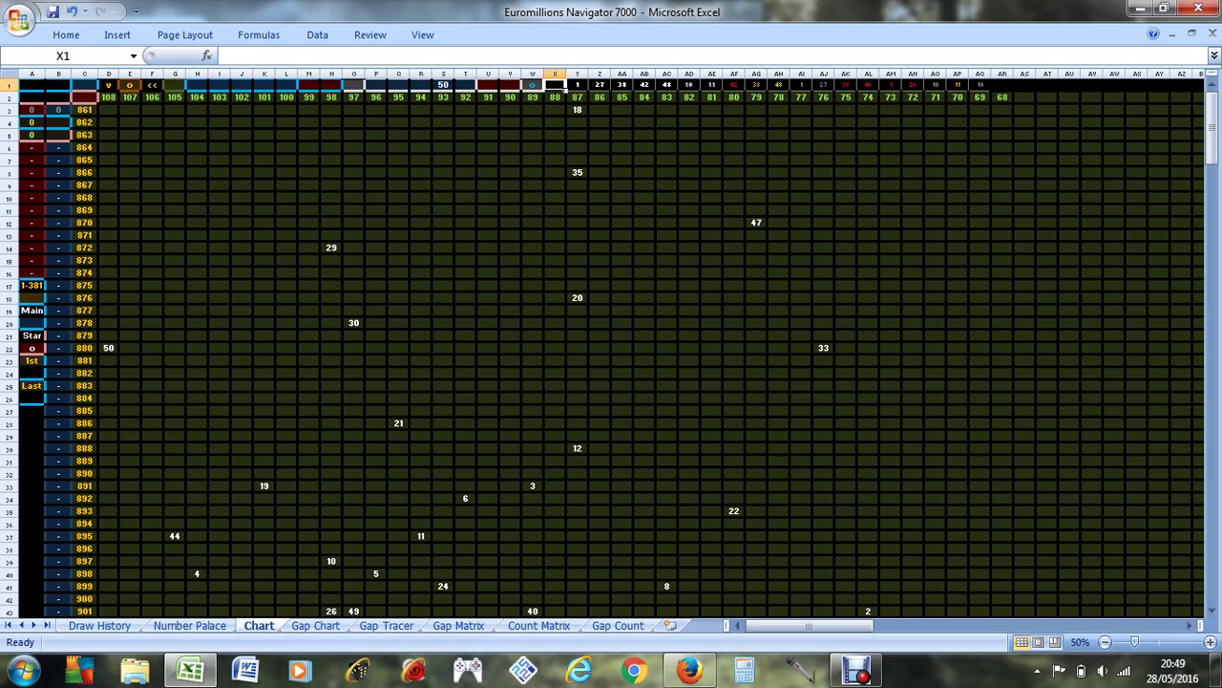
Enter 0 in X1 to leave out the generated numbers, and examine the draw 907 row from E49 onward.
{"action": "type", "text": "0"}
{"action": "left_click", "coordinate": [565, 99]}
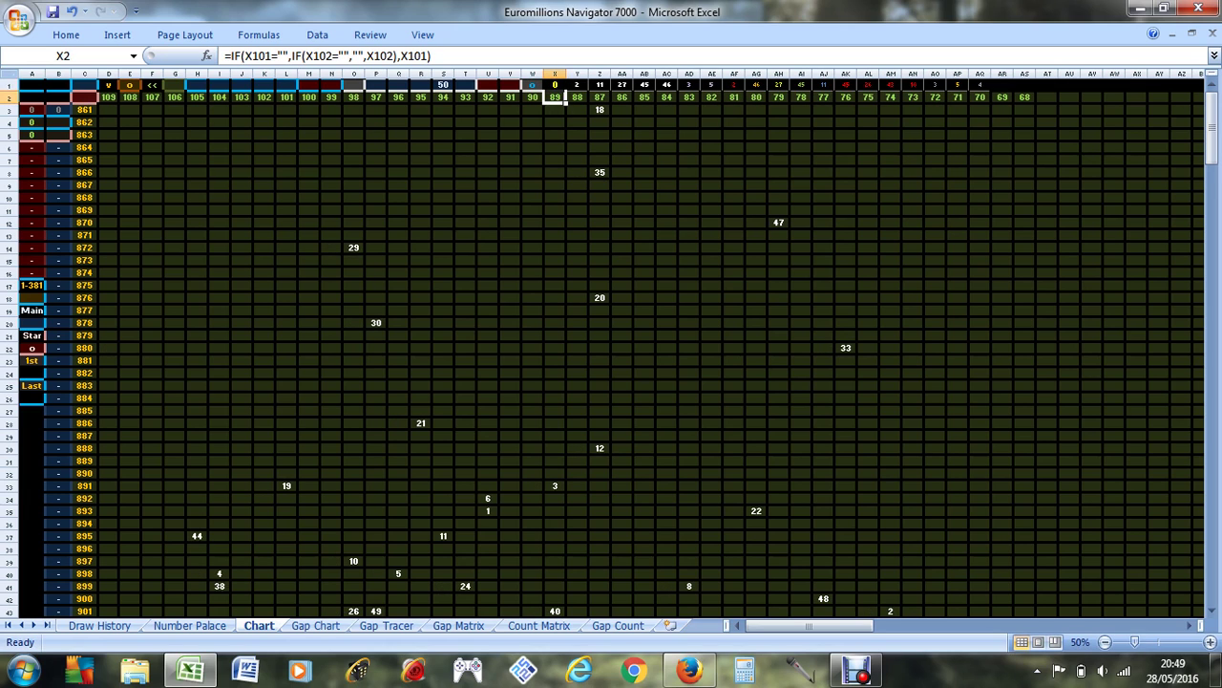
{"action": "scroll", "coordinate": [611, 343], "scroll_direction": "down", "scroll_amount": 5}
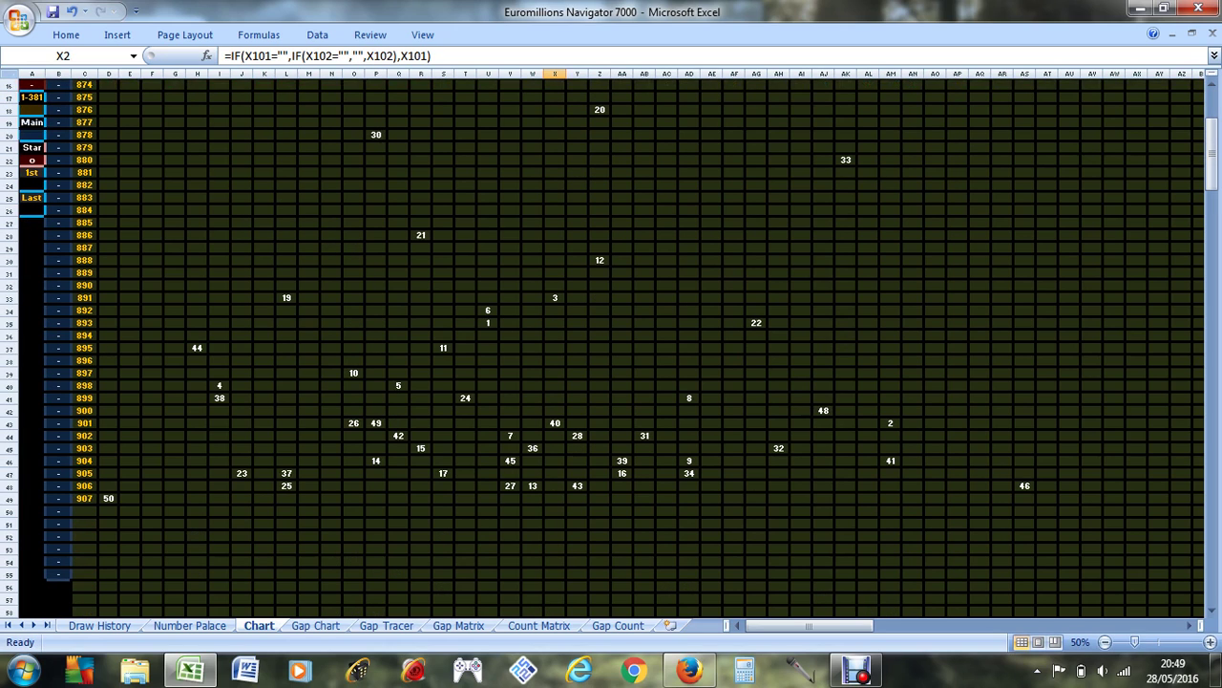
{"action": "left_click_drag", "start_coordinate": [130, 497], "coordinate": [1024, 498]}
{"action": "scroll", "coordinate": [1024, 498], "scroll_direction": "up", "scroll_amount": 5}
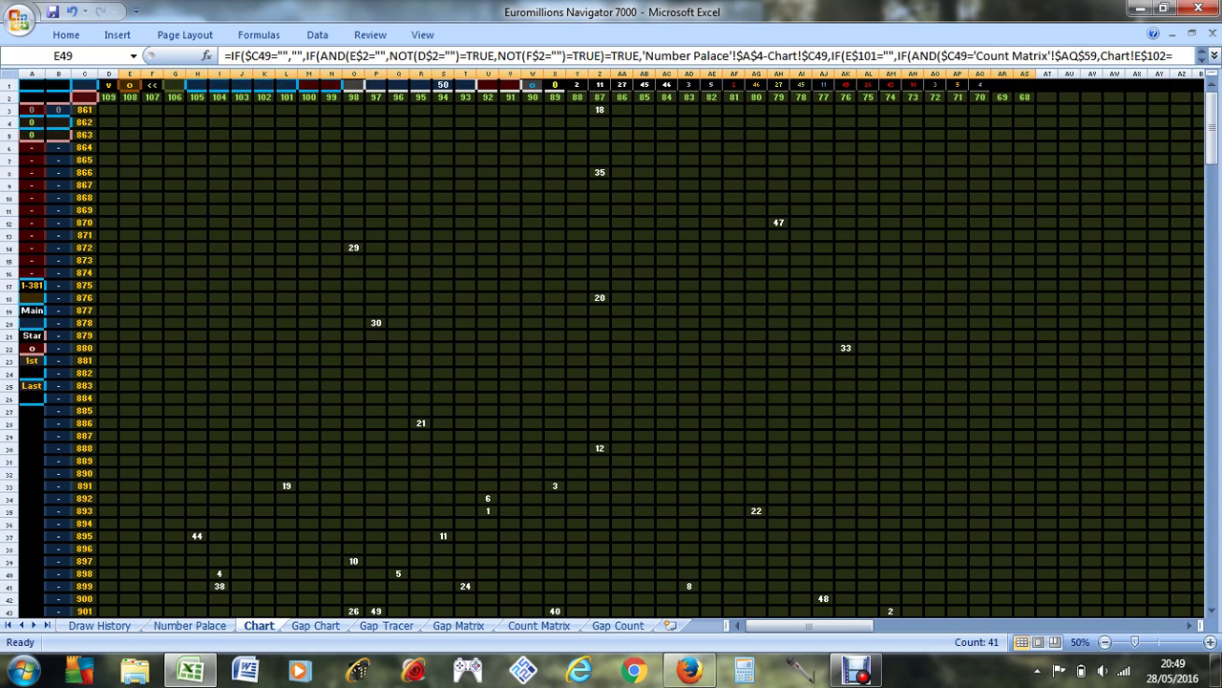
Check the o setting in W1 against number 50 in the draw 907 row.
{"action": "left_click", "coordinate": [535, 85]}
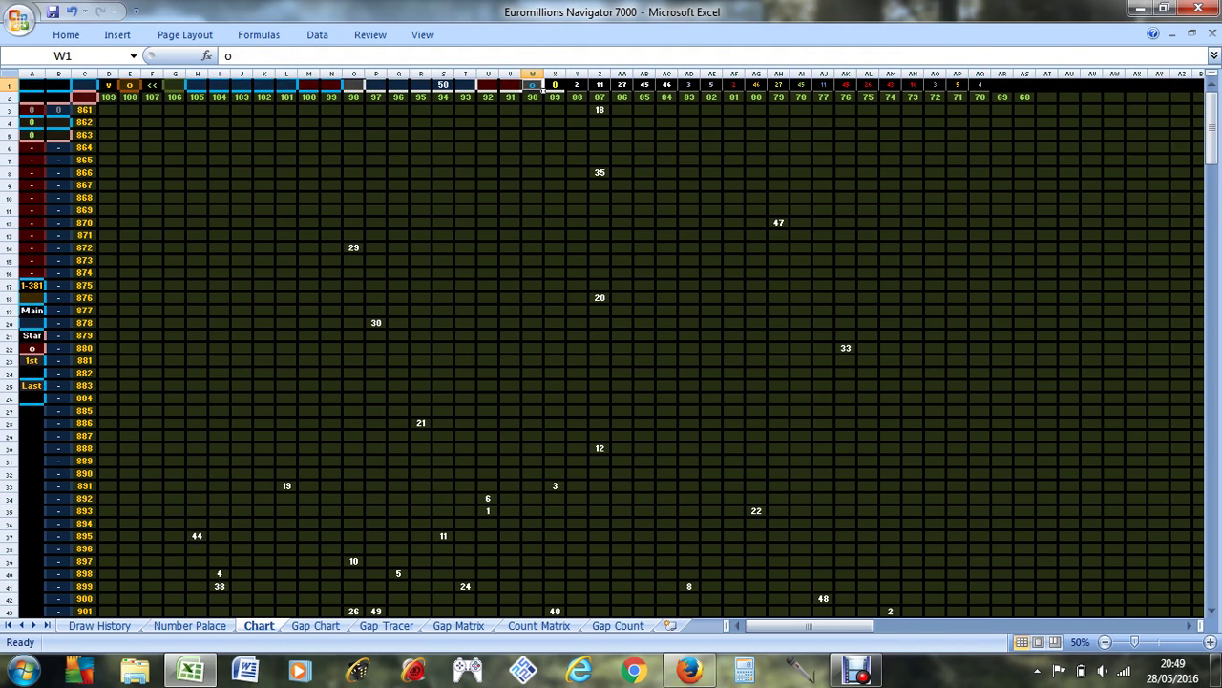
{"action": "scroll", "coordinate": [611, 349], "scroll_direction": "down", "scroll_amount": 8}
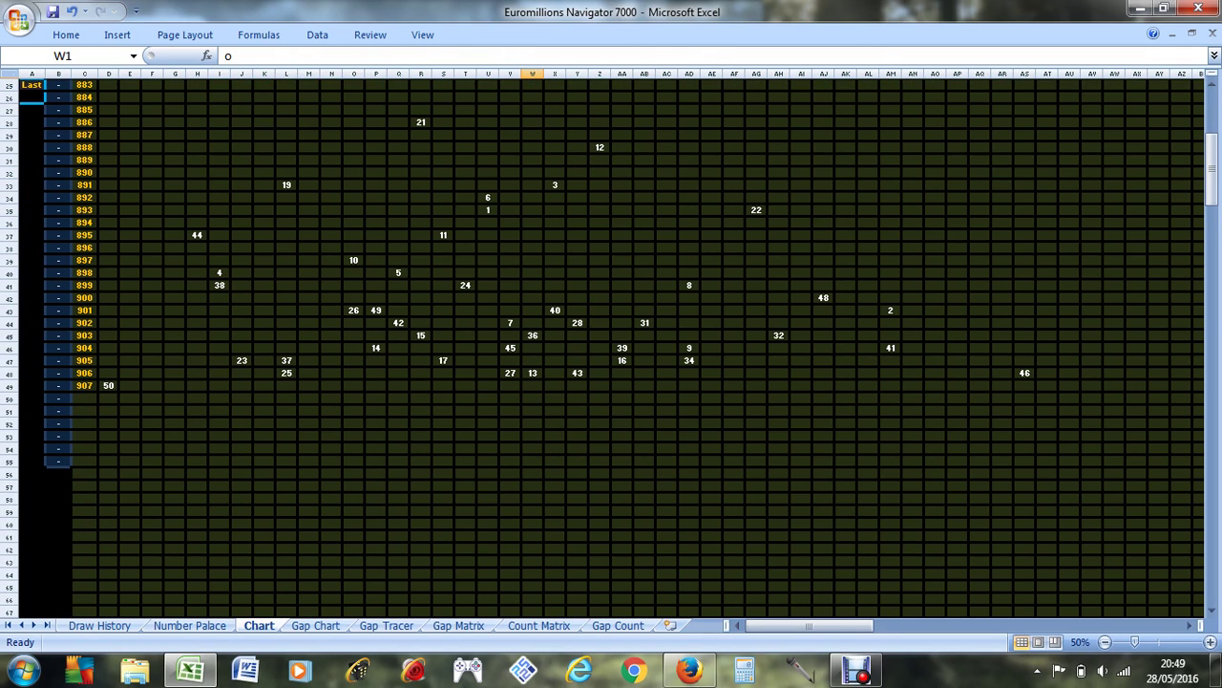
{"action": "scroll", "coordinate": [612, 349], "scroll_direction": "up", "scroll_amount": 7}
{"action": "scroll", "coordinate": [611, 349], "scroll_direction": "up", "scroll_amount": 1}
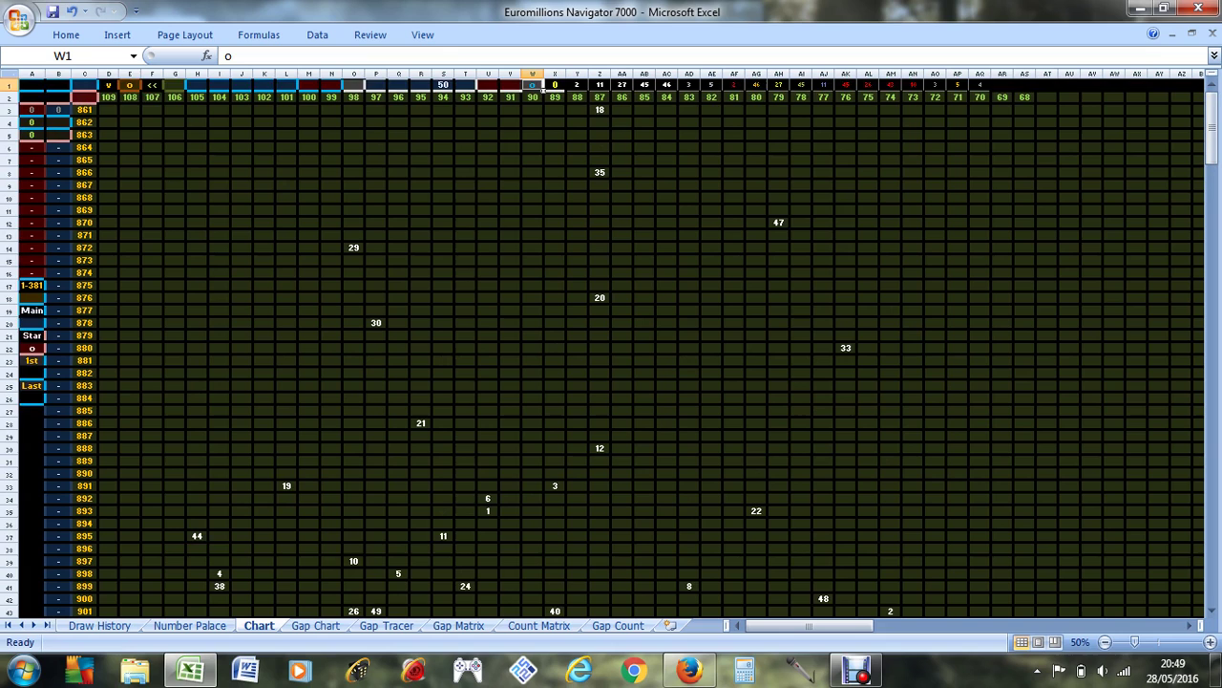
{"action": "scroll", "coordinate": [611, 348], "scroll_direction": "down", "scroll_amount": 4}
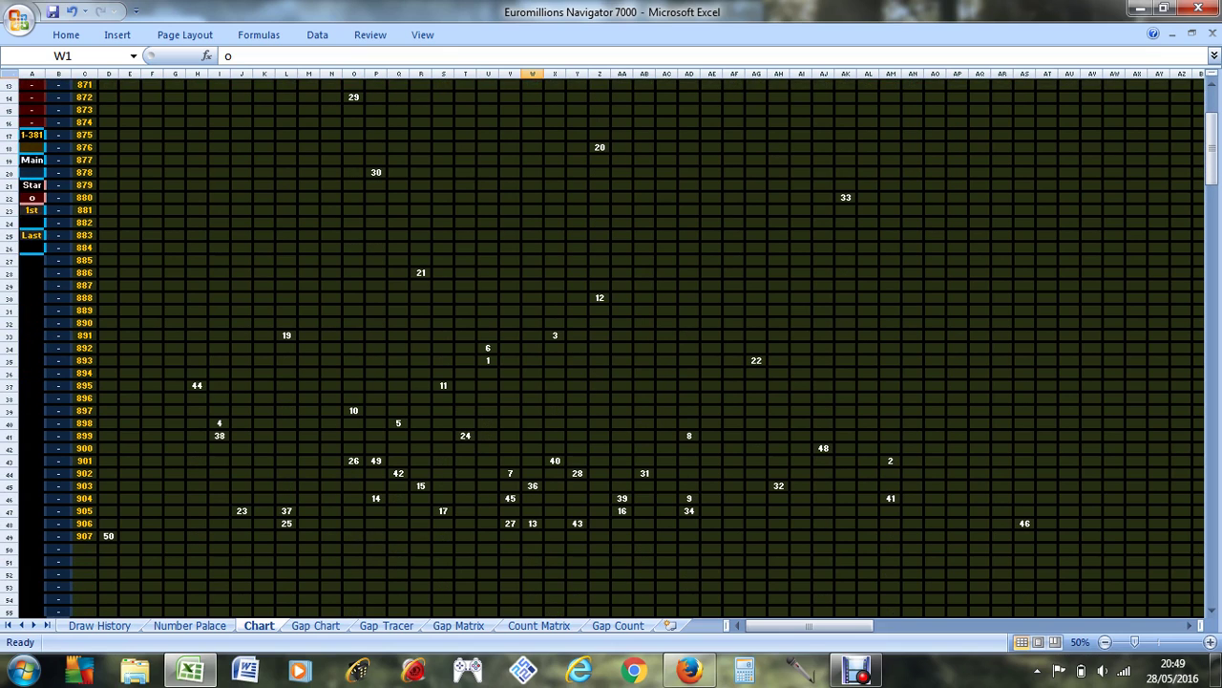
{"action": "scroll", "coordinate": [611, 348], "scroll_direction": "up", "scroll_amount": 4}
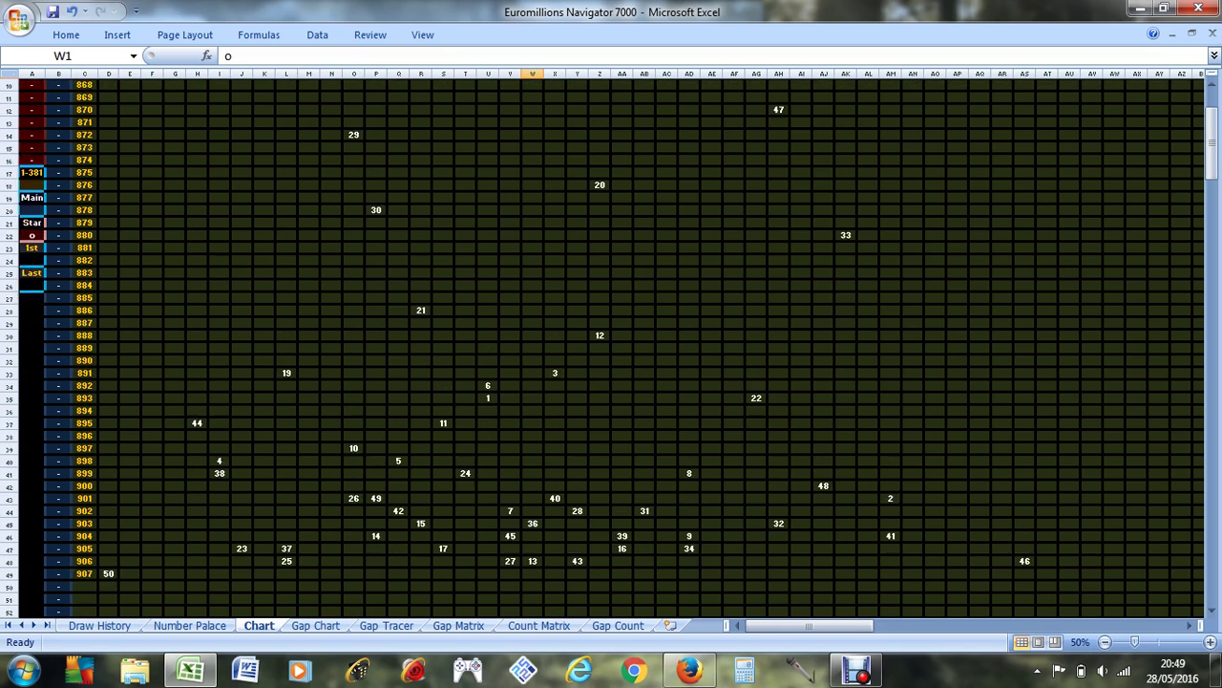
Clear number 50 from S1 and check the draw 907 row.
{"action": "left_click", "coordinate": [443, 84]}
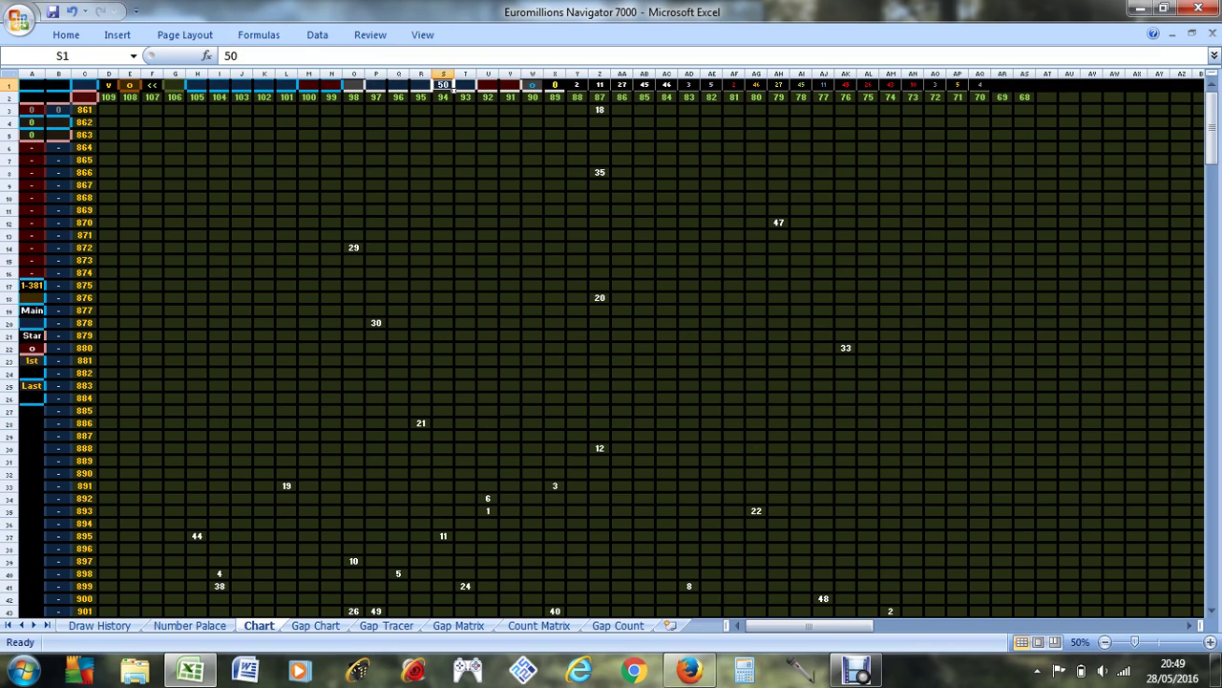
{"action": "key", "text": "Delete"}
{"action": "key", "text": "Delete"}
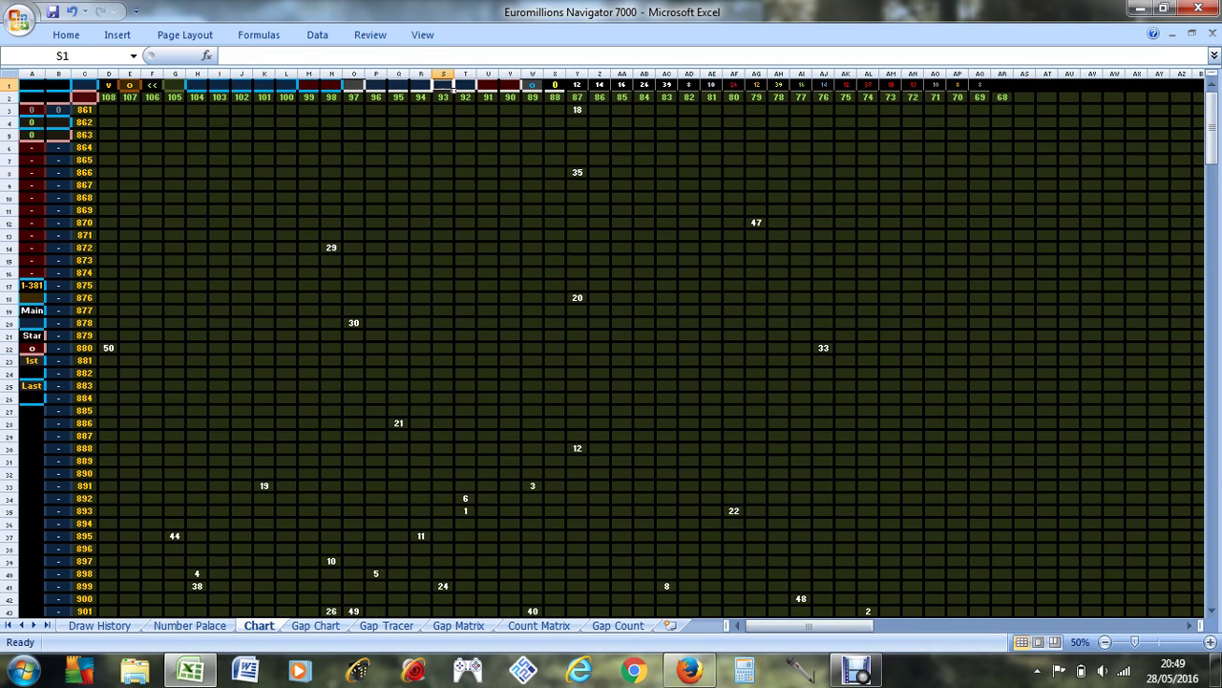
{"action": "scroll", "coordinate": [611, 349], "scroll_direction": "down", "scroll_amount": 2}
{"action": "scroll", "coordinate": [611, 348], "scroll_direction": "down", "scroll_amount": 2}
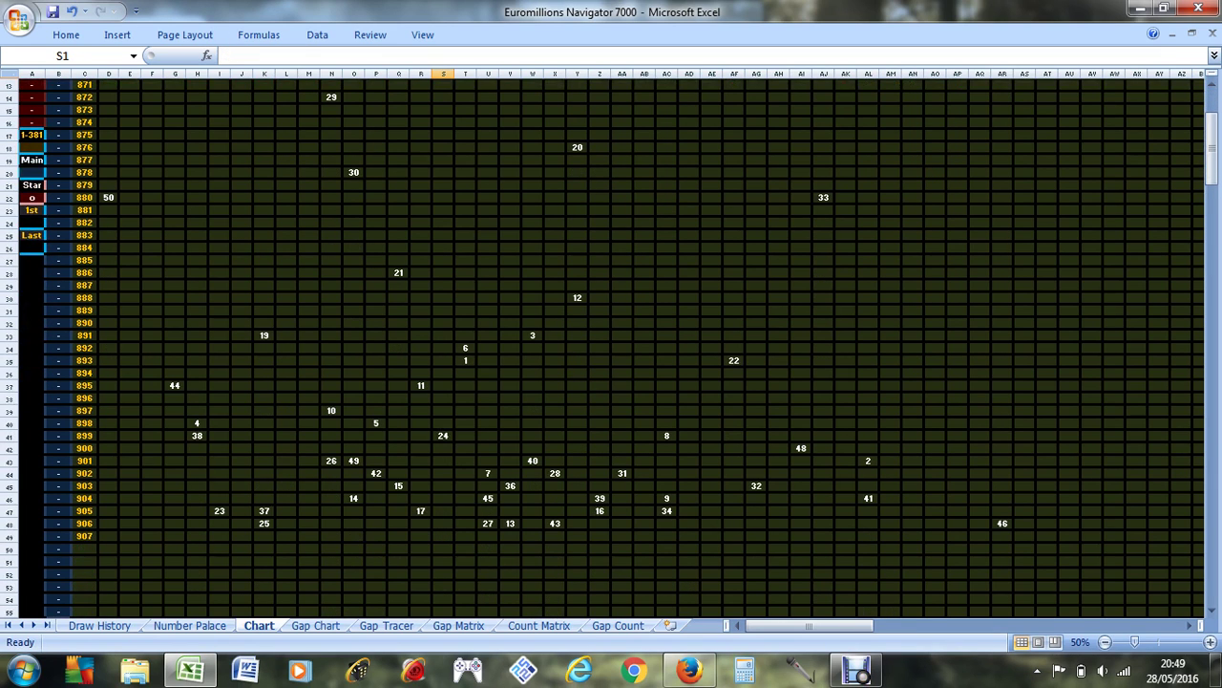
{"action": "scroll", "coordinate": [611, 349], "scroll_direction": "up", "scroll_amount": 4}
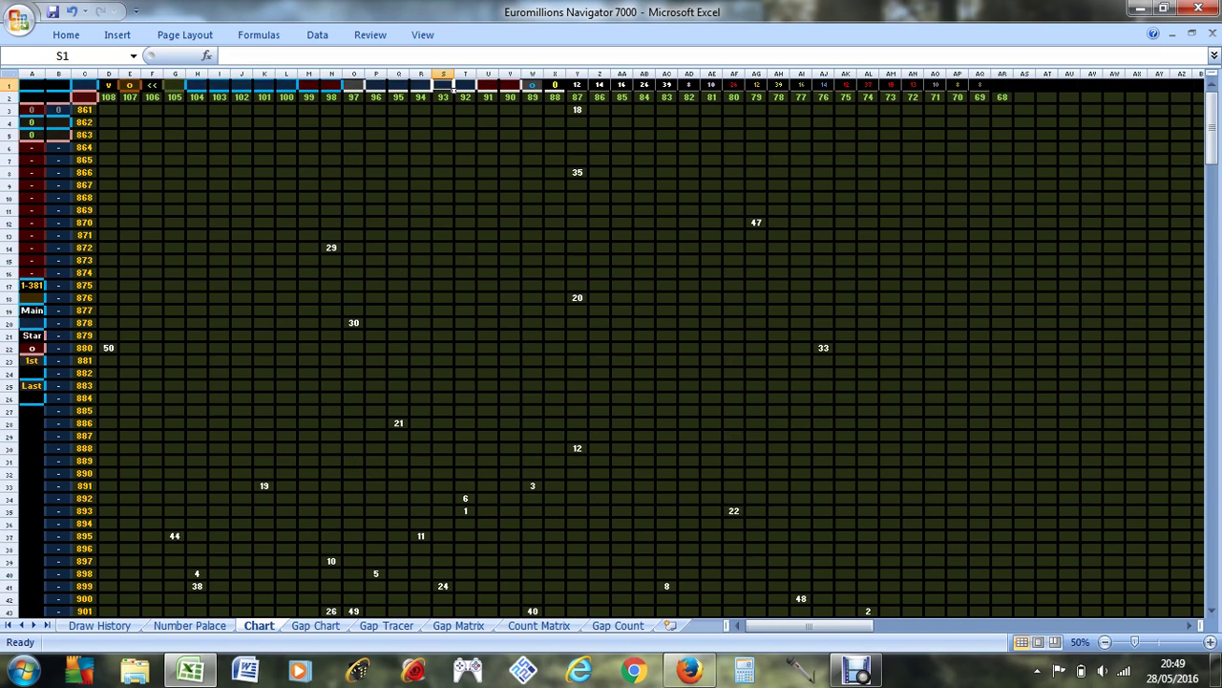
Examine the number clusters in AC30:AM45 and N19:Z35, comparing their spread across draws and frequency headers.
{"action": "scroll", "coordinate": [611, 349], "scroll_direction": "down", "scroll_amount": 2}
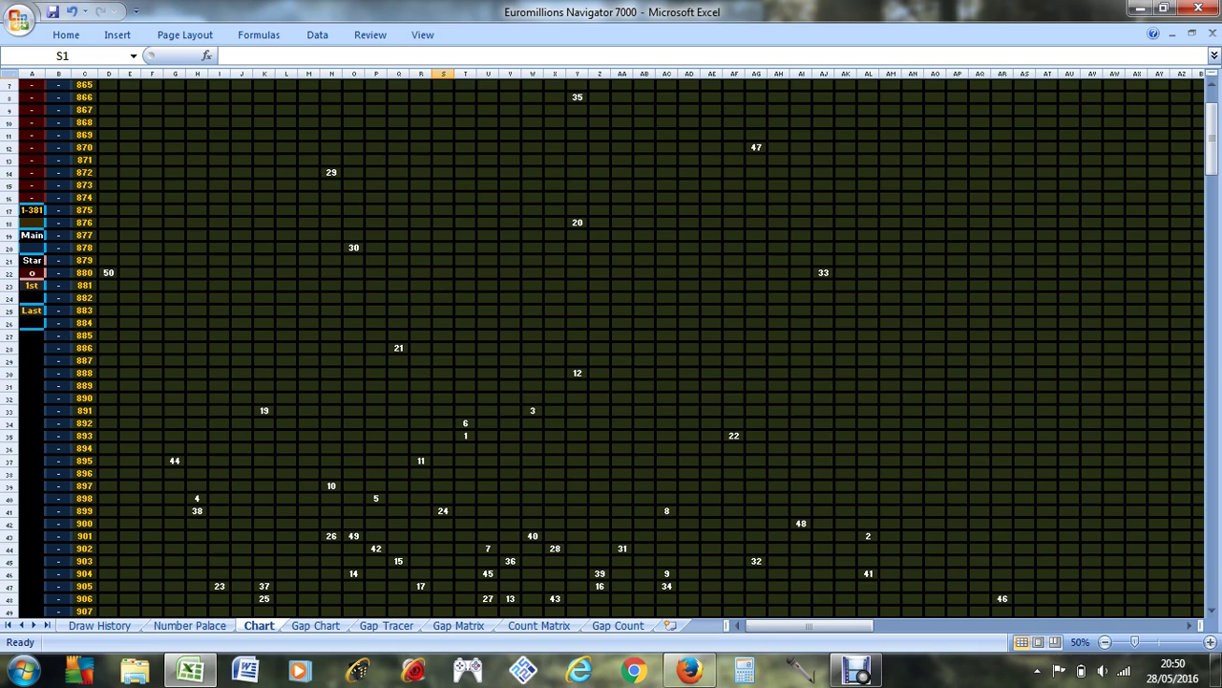
{"action": "scroll", "coordinate": [612, 344], "scroll_direction": "up", "scroll_amount": 2}
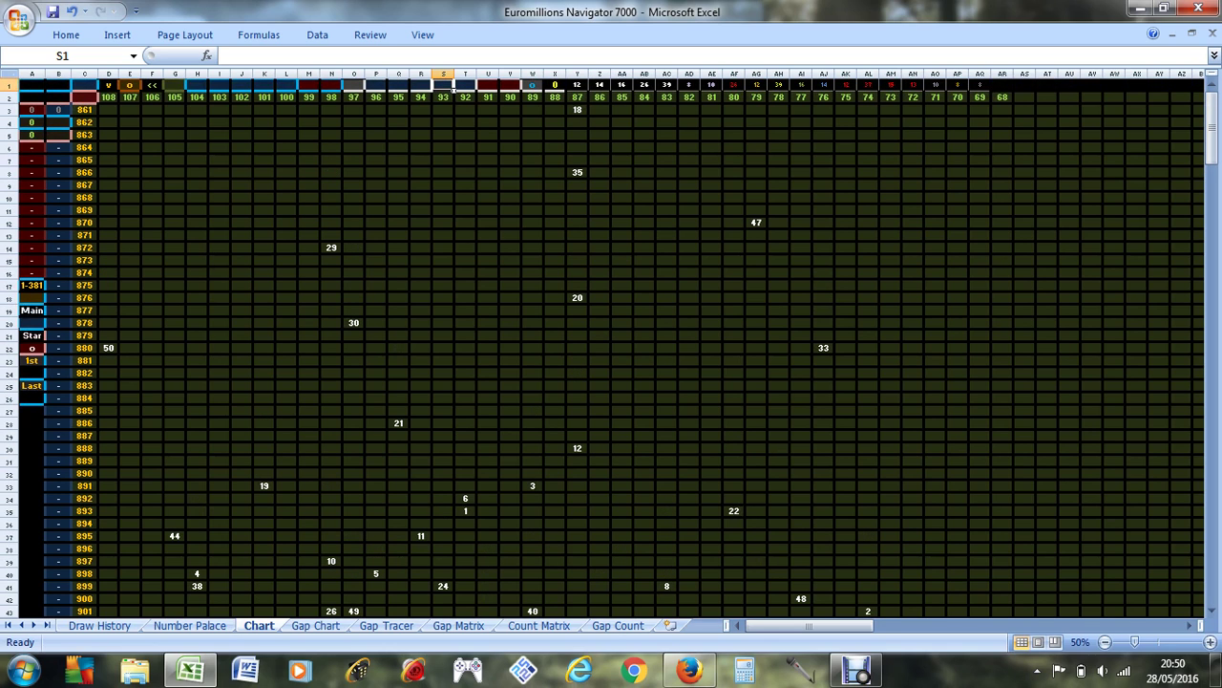
{"action": "scroll", "coordinate": [611, 344], "scroll_direction": "down", "scroll_amount": 3}
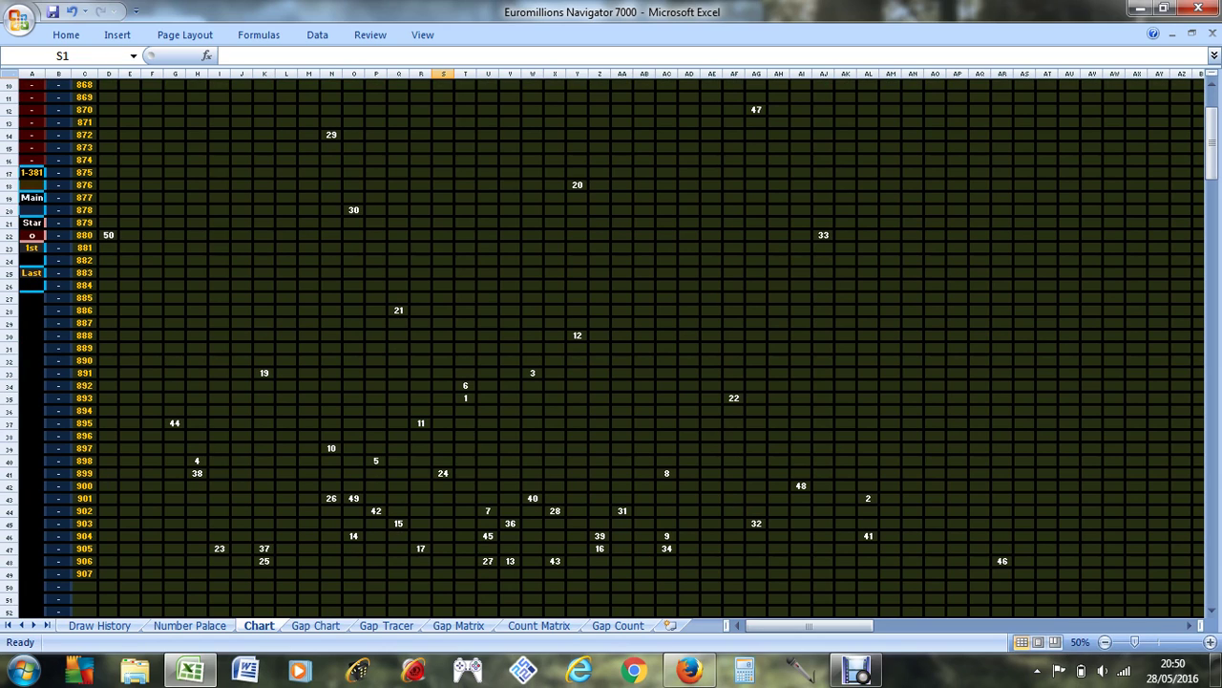
{"action": "left_click_drag", "start_coordinate": [667, 335], "coordinate": [900, 527]}
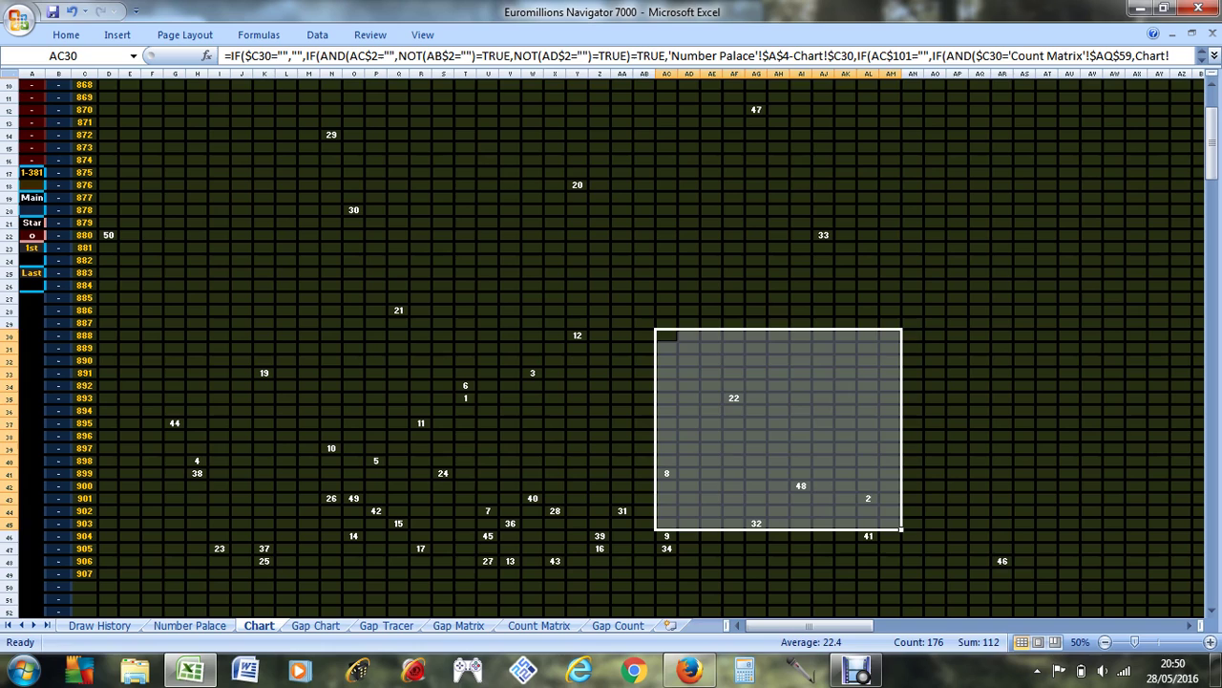
{"action": "left_click", "coordinate": [532, 423]}
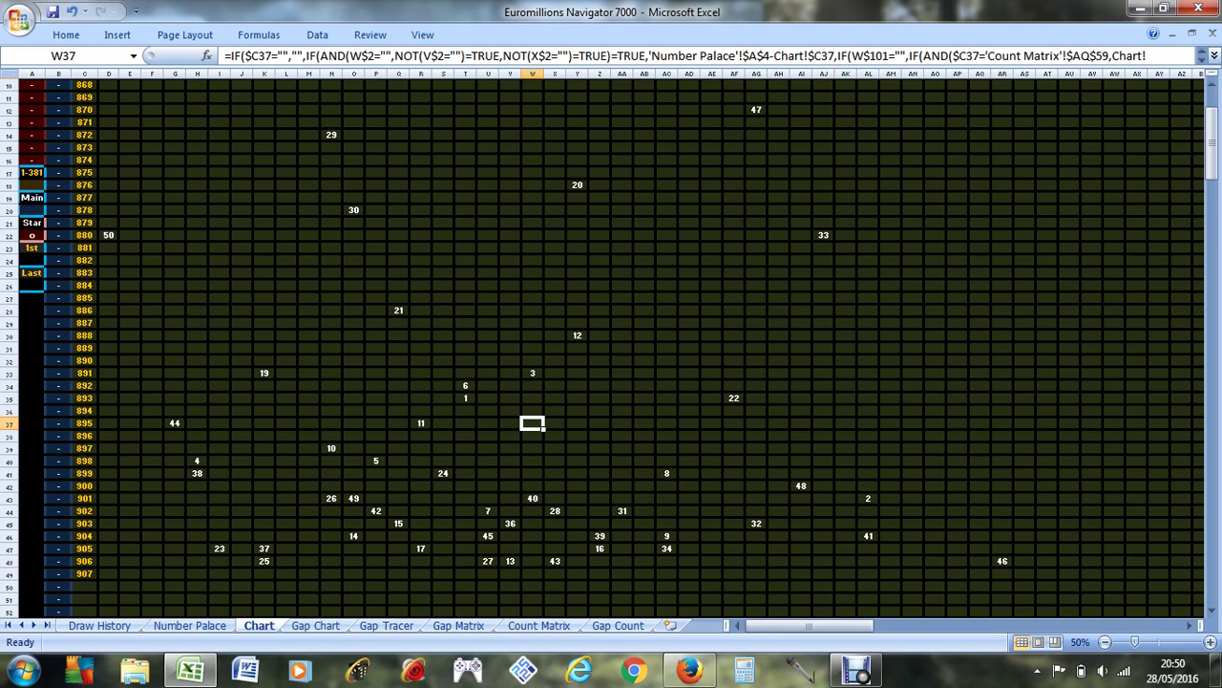
{"action": "left_click_drag", "start_coordinate": [600, 397], "coordinate": [321, 191]}
{"action": "scroll", "coordinate": [321, 191], "scroll_direction": "down", "scroll_amount": 3}
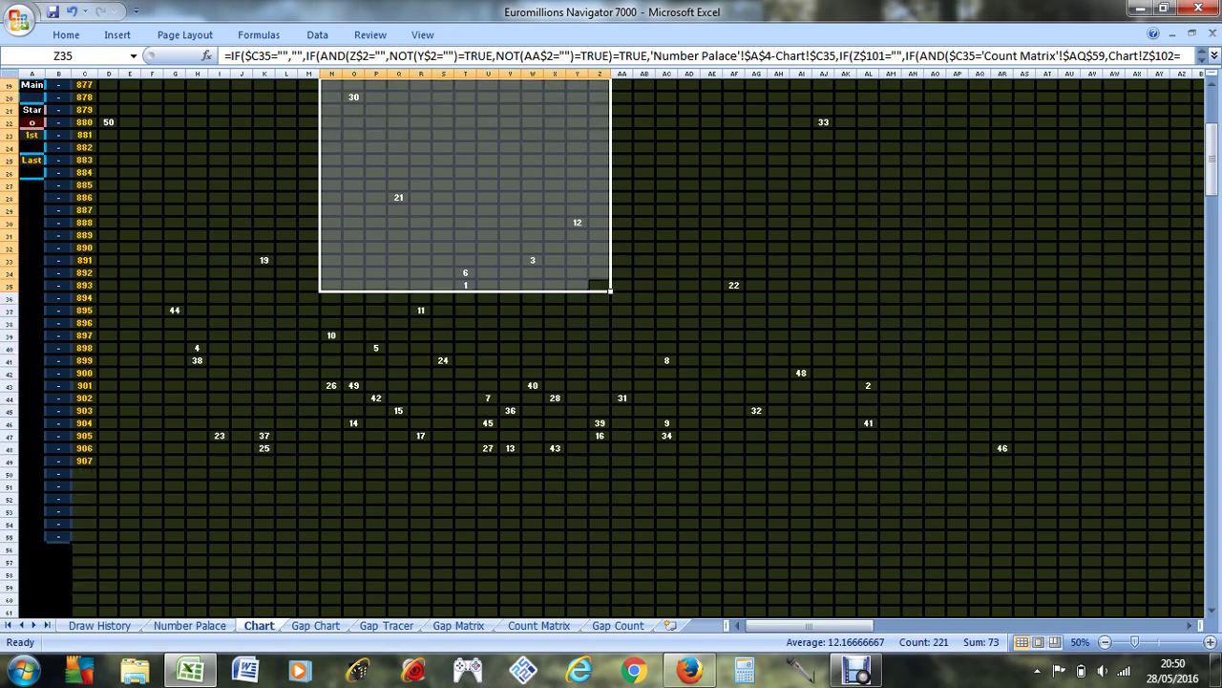
Trace the descending line of numbers 49, 42, 15, 17, 27 and 43 across the draw 901 to 906 rows.
{"action": "left_click", "coordinate": [353, 385]}
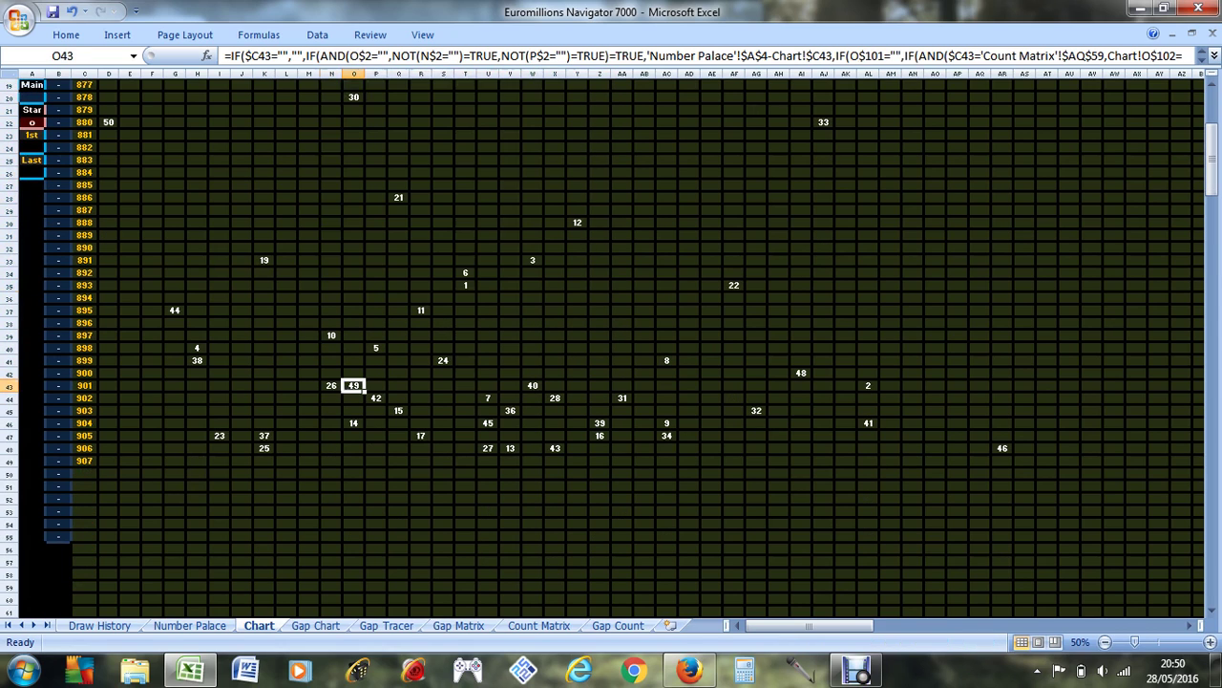
{"action": "left_click", "coordinate": [376, 398]}
{"action": "left_click", "coordinate": [398, 410]}
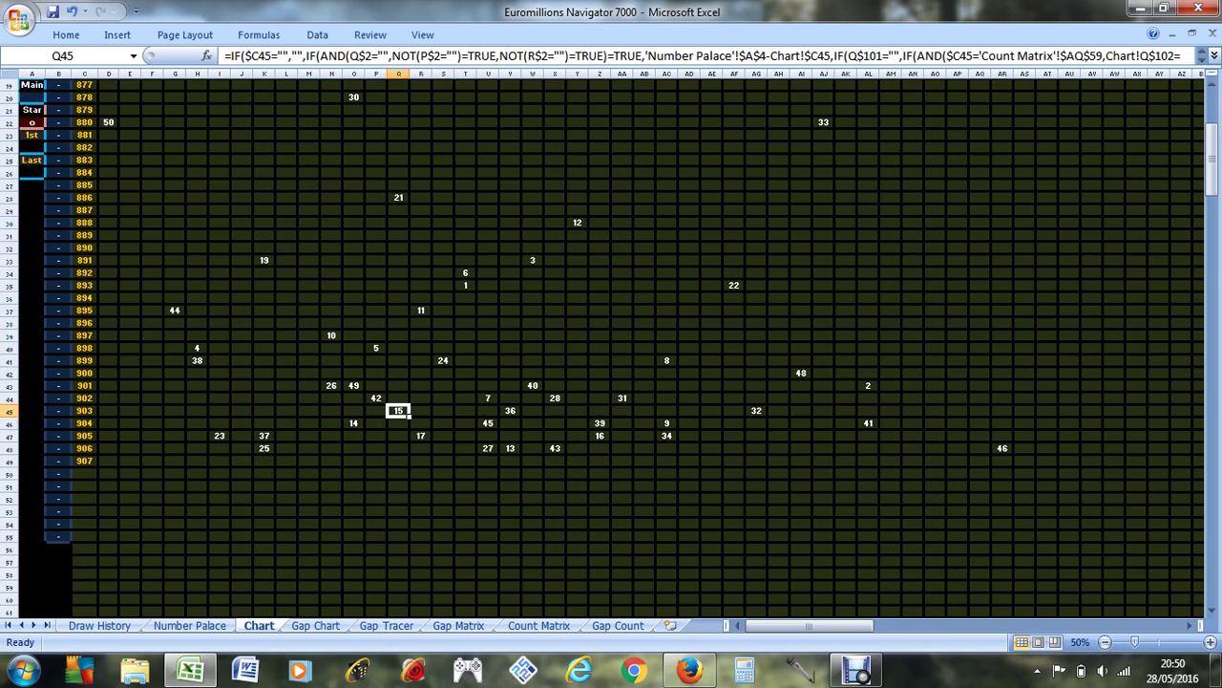
{"action": "left_click", "coordinate": [420, 435]}
{"action": "left_click", "coordinate": [487, 447]}
{"action": "left_click", "coordinate": [555, 448]}
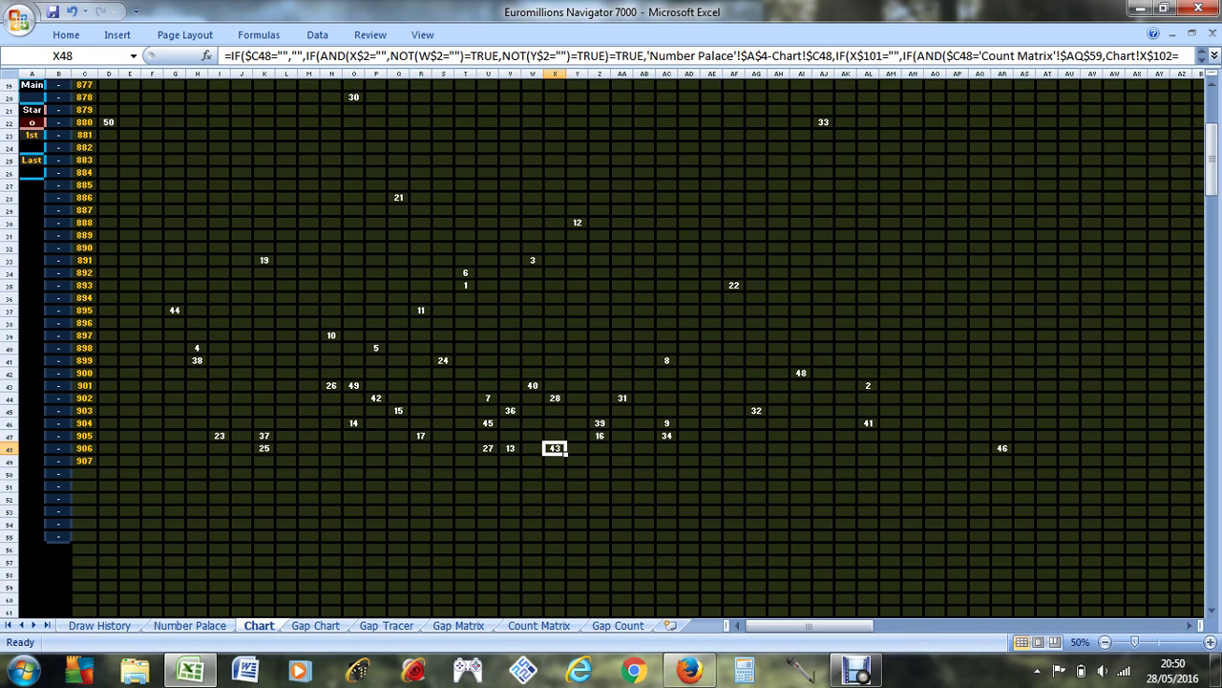
Check the empty cell beside number 43 in the draw 906 row against the frequency header of its column.
{"action": "scroll", "coordinate": [611, 344], "scroll_direction": "up", "scroll_amount": 4}
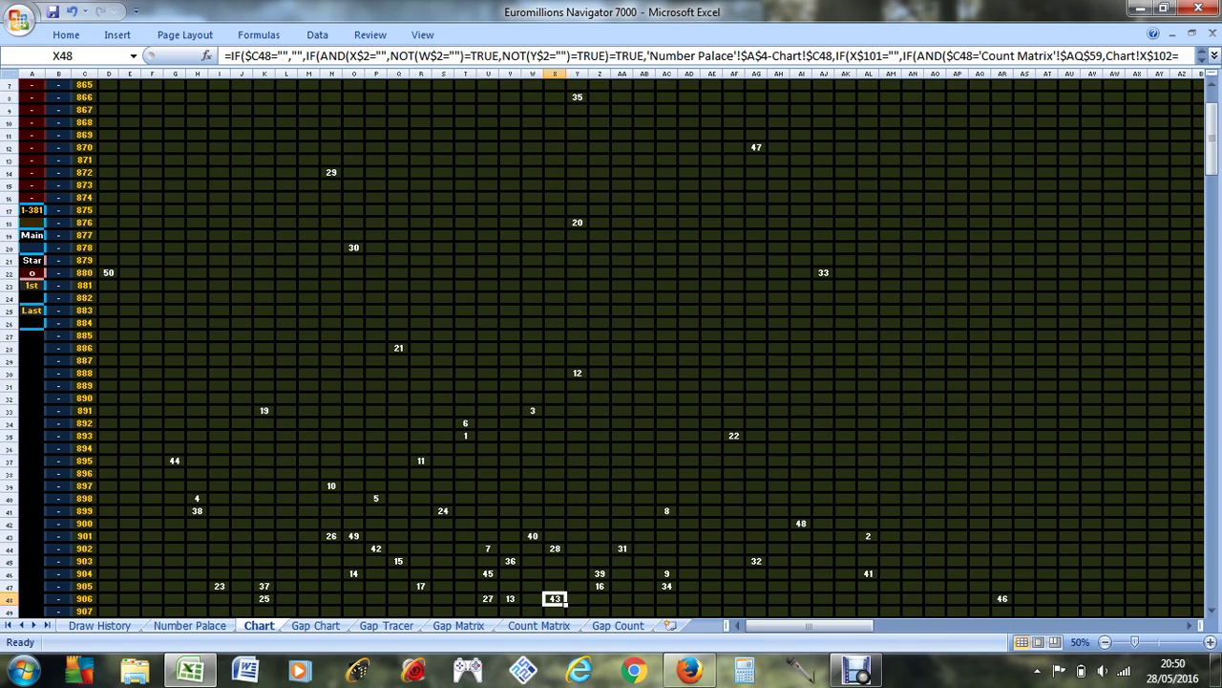
{"action": "key", "text": "Right"}
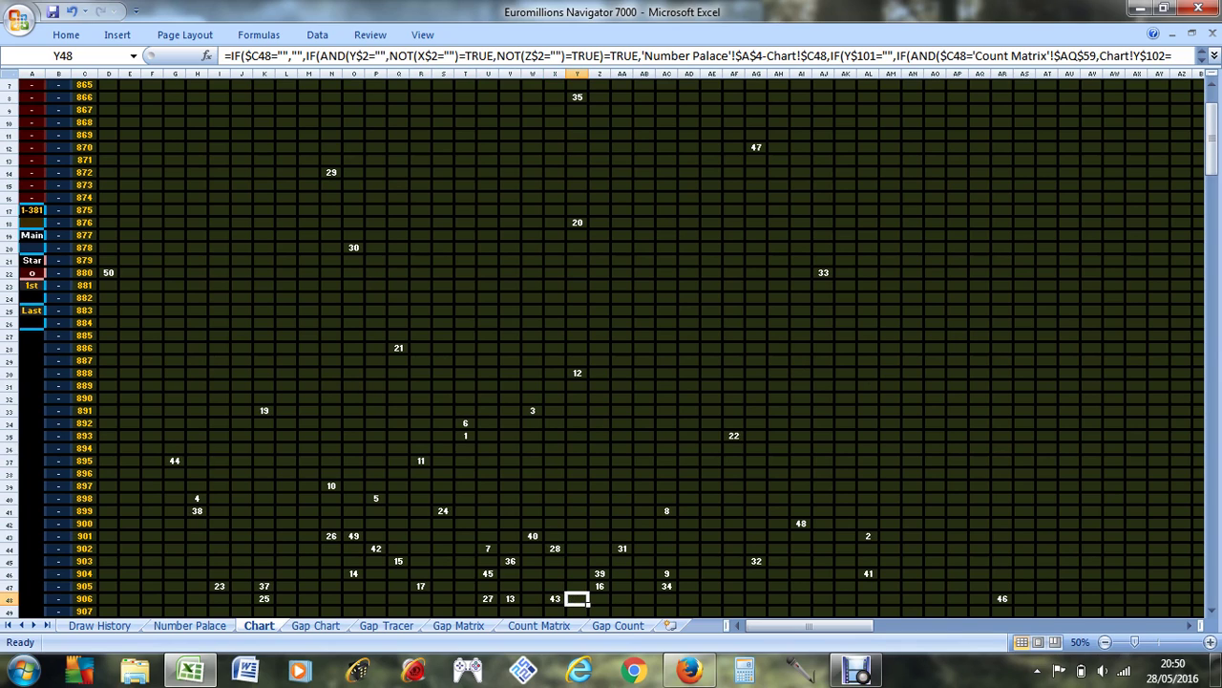
{"action": "scroll", "coordinate": [611, 344], "scroll_direction": "up", "scroll_amount": 2}
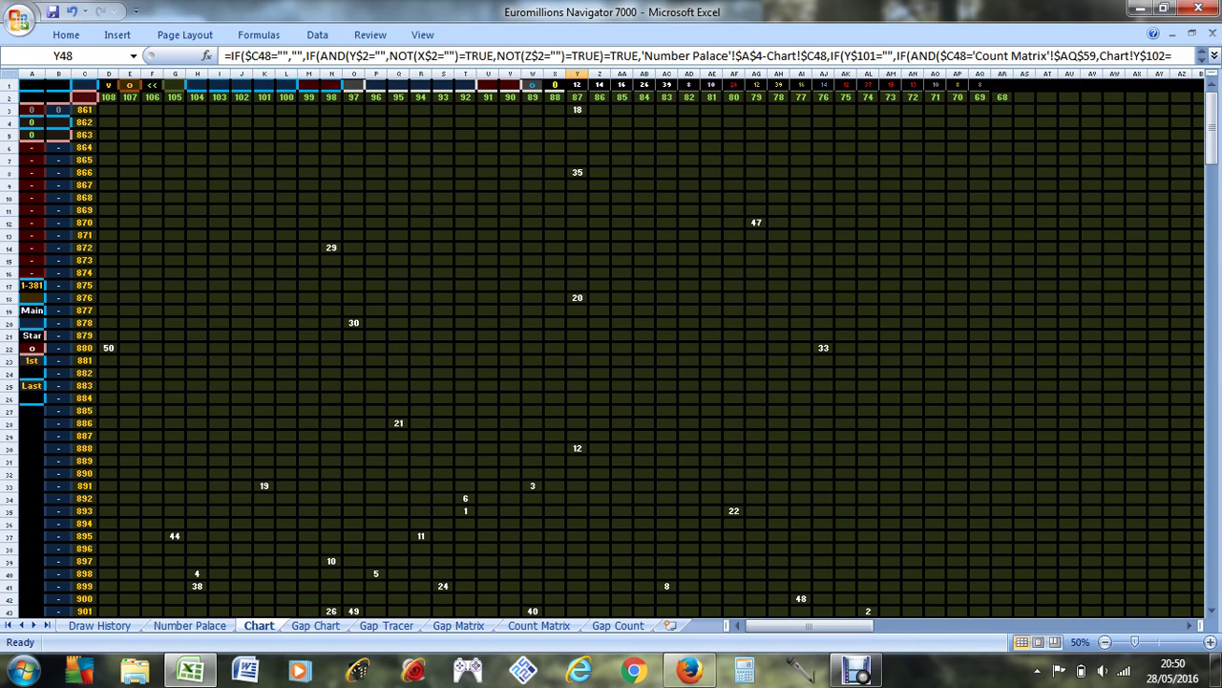
{"action": "scroll", "coordinate": [611, 344], "scroll_direction": "down", "scroll_amount": 3}
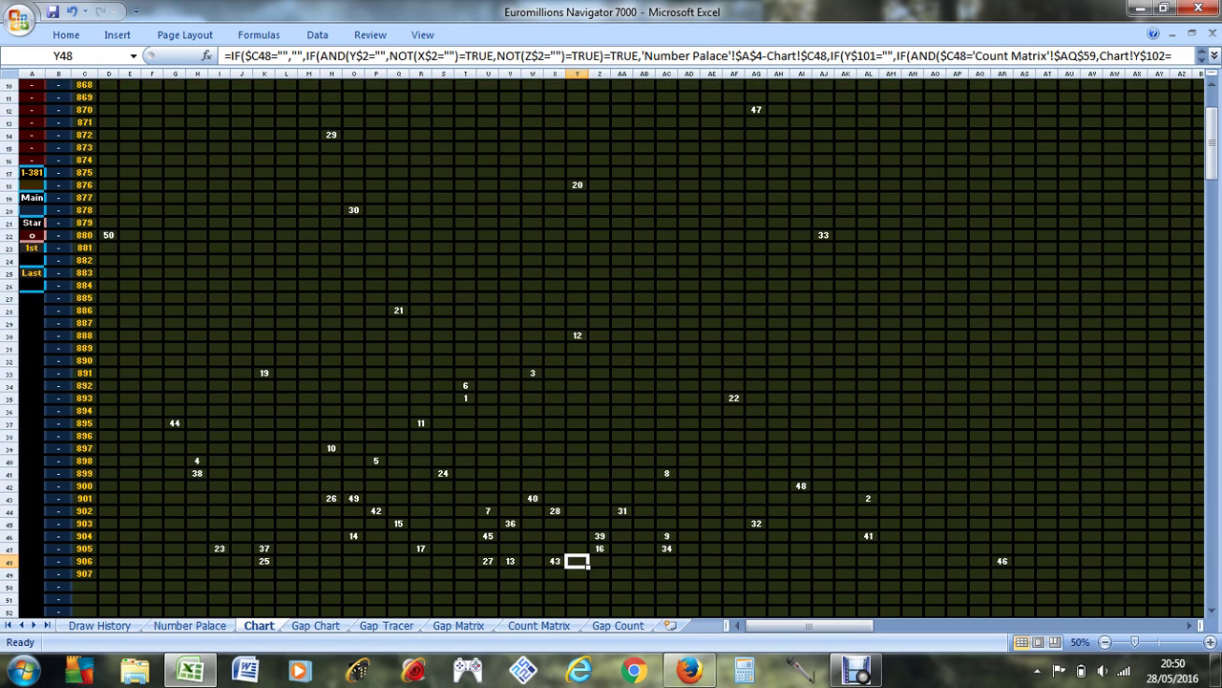
{"action": "scroll", "coordinate": [611, 343], "scroll_direction": "up", "scroll_amount": 3}
{"action": "scroll", "coordinate": [611, 344], "scroll_direction": "down", "scroll_amount": 2}
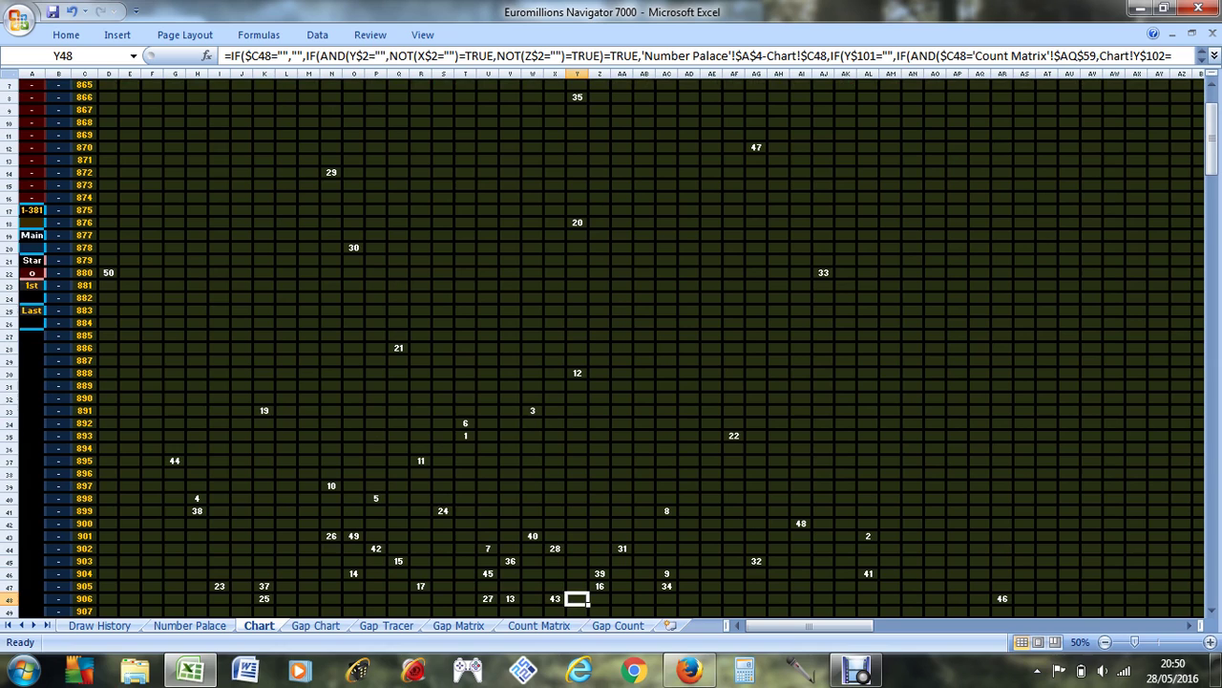
{"action": "scroll", "coordinate": [611, 343], "scroll_direction": "up", "scroll_amount": 2}
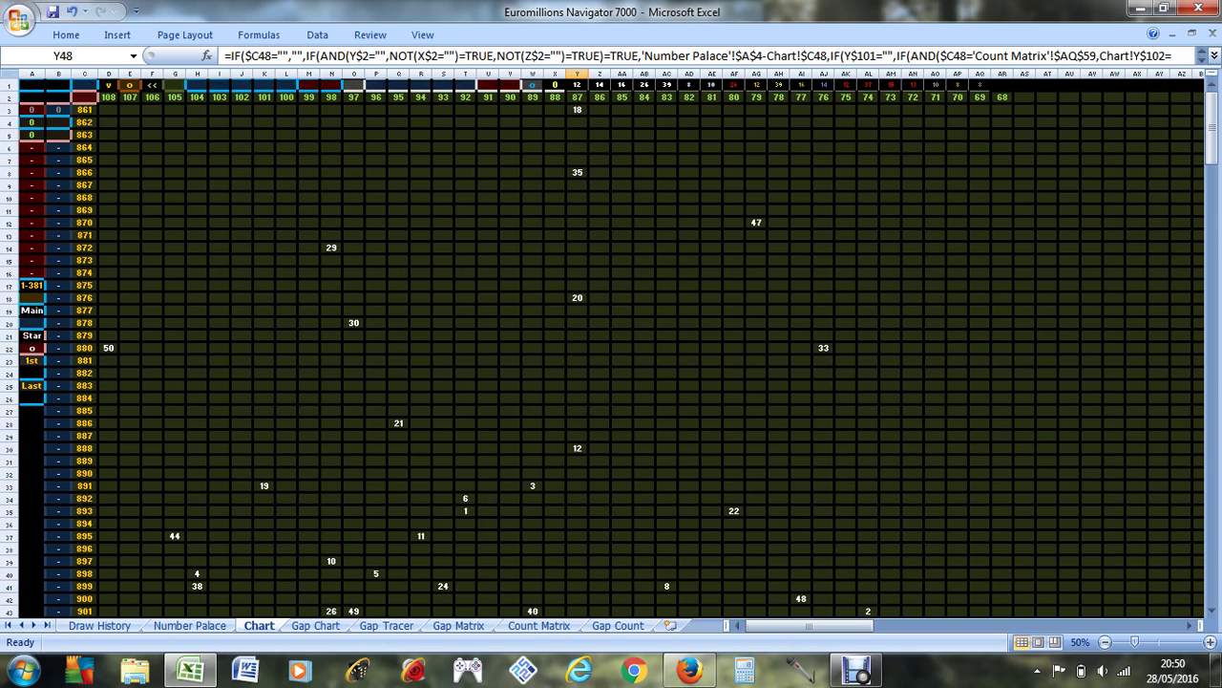
Reselect the o setting in W1 and compare the frequency headers with the draw 907 row while S1 is empty.
{"action": "left_click", "coordinate": [510, 134]}
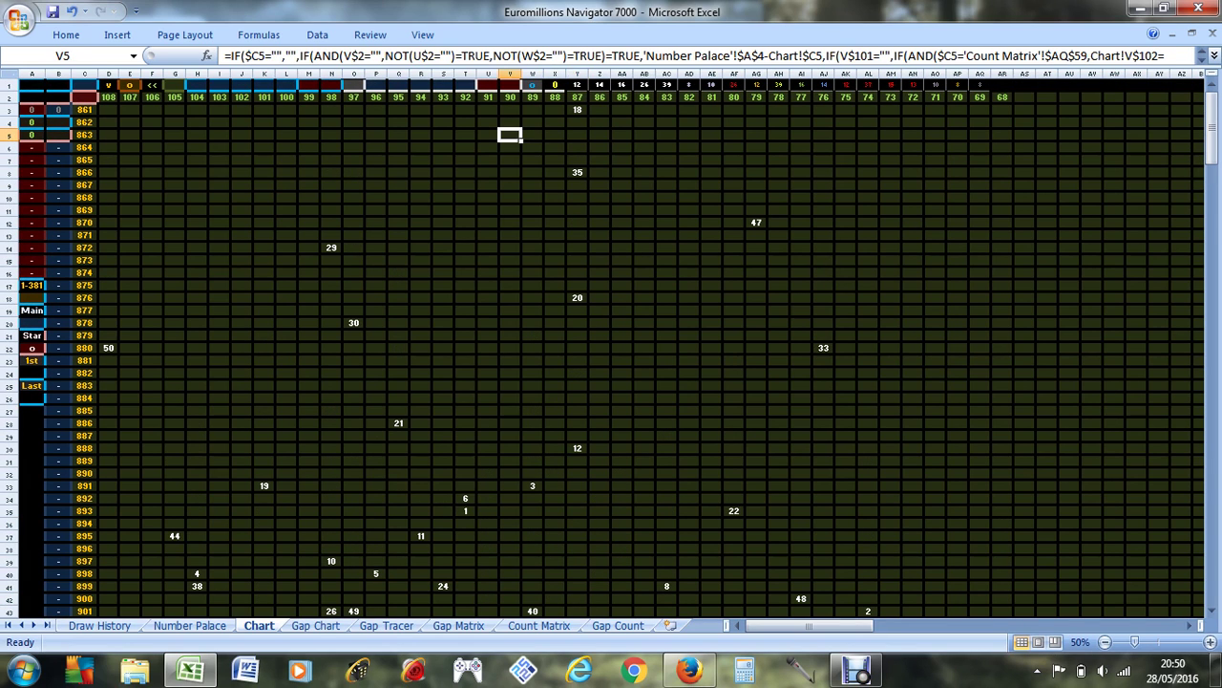
{"action": "left_click", "coordinate": [532, 84]}
{"action": "scroll", "coordinate": [611, 344], "scroll_direction": "down", "scroll_amount": 3}
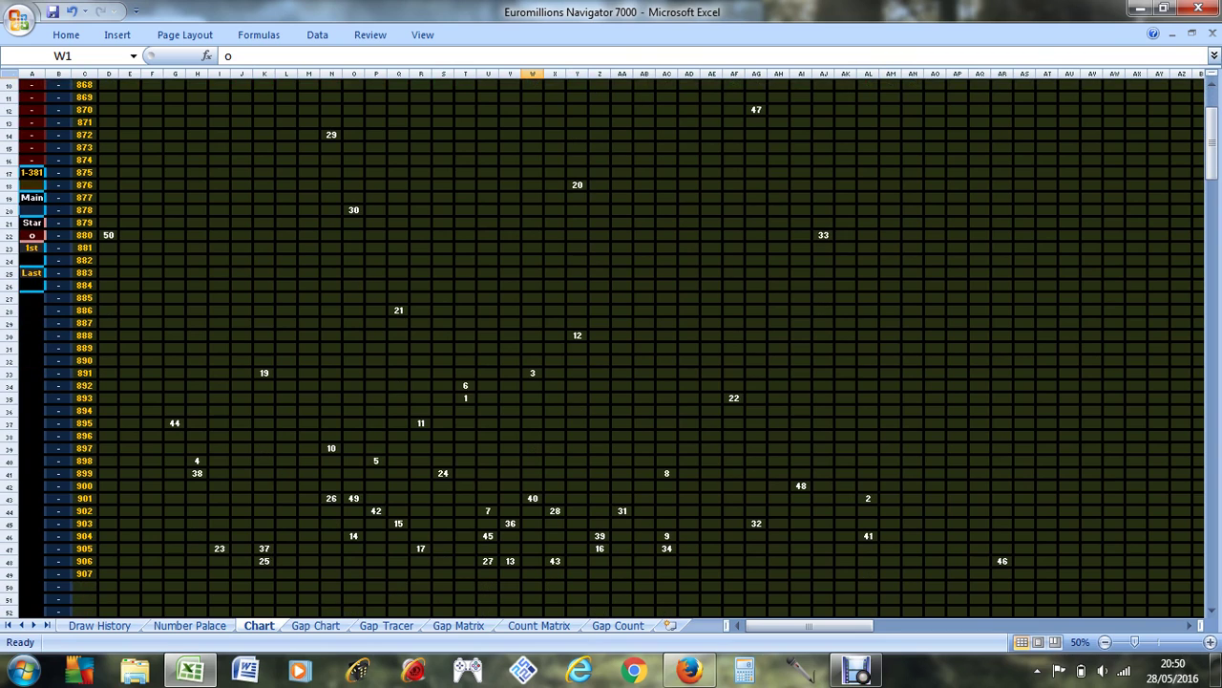
{"action": "scroll", "coordinate": [611, 344], "scroll_direction": "up", "scroll_amount": 3}
{"action": "scroll", "coordinate": [611, 343], "scroll_direction": "down", "scroll_amount": 3}
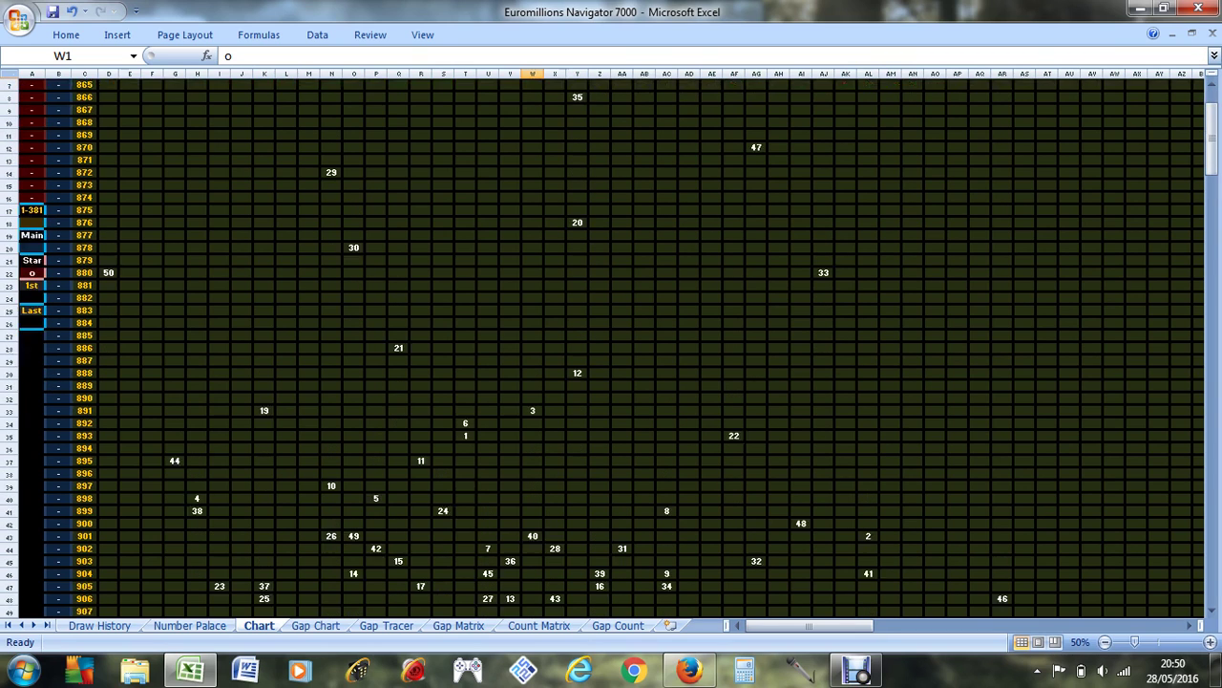
{"action": "scroll", "coordinate": [611, 344], "scroll_direction": "up", "scroll_amount": 3}
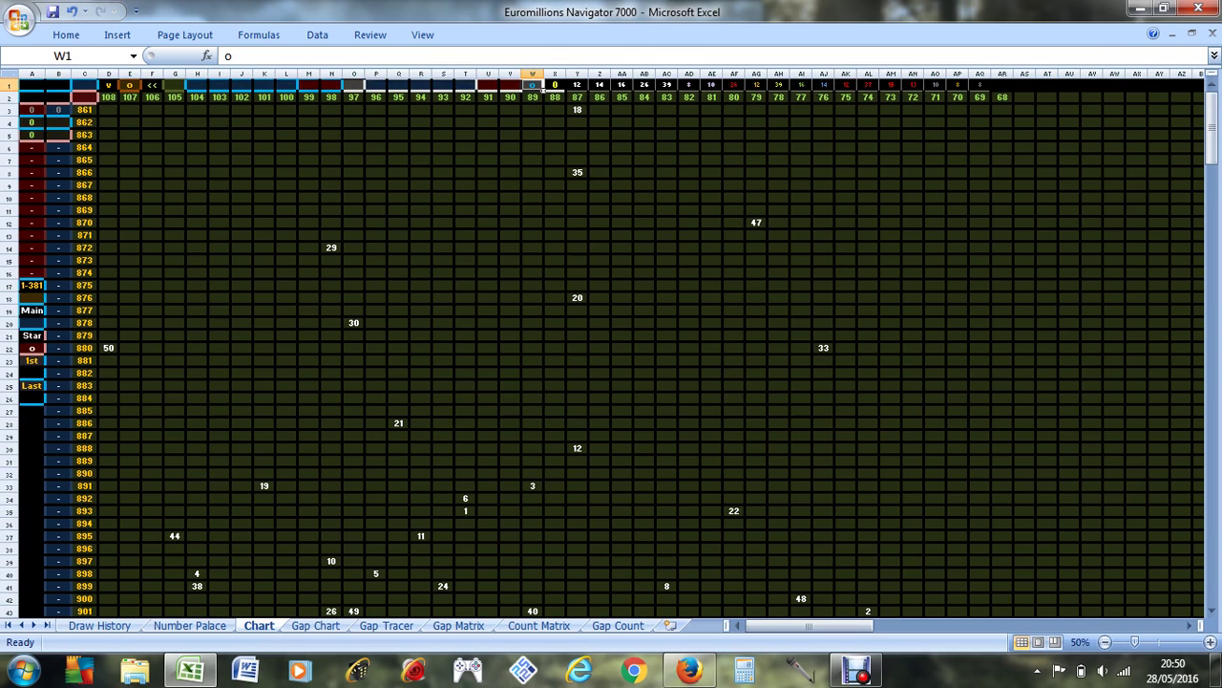
Enter 50 in S1 to chart it as draw 907, and select the empty filter cell K1.
{"action": "left_click", "coordinate": [445, 85]}
{"action": "type", "text": "50"}
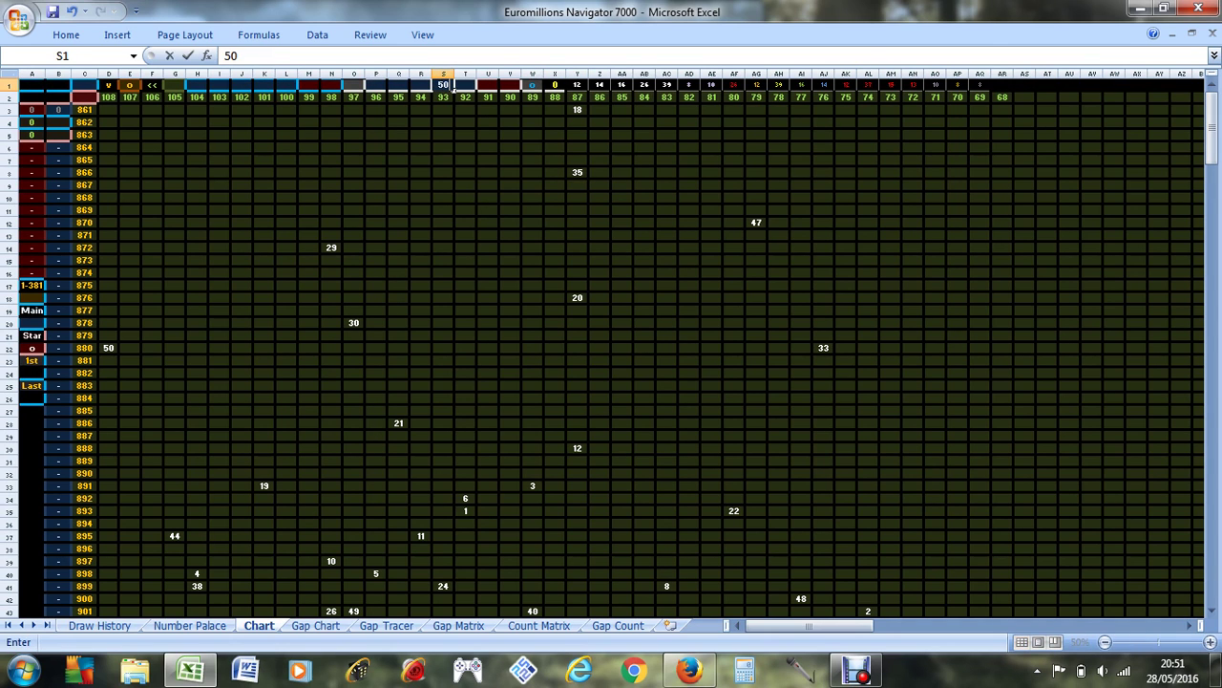
{"action": "key", "text": "Return"}
{"action": "scroll", "coordinate": [611, 344], "scroll_direction": "down", "scroll_amount": 4}
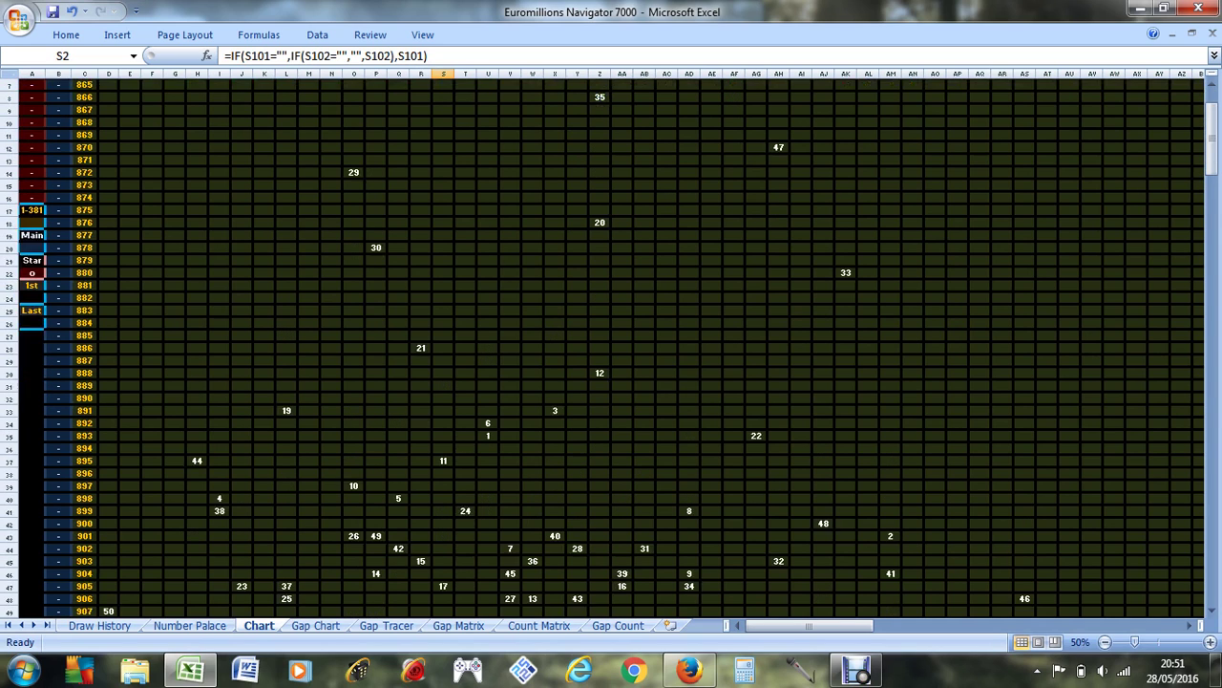
{"action": "scroll", "coordinate": [611, 344], "scroll_direction": "down", "scroll_amount": 1}
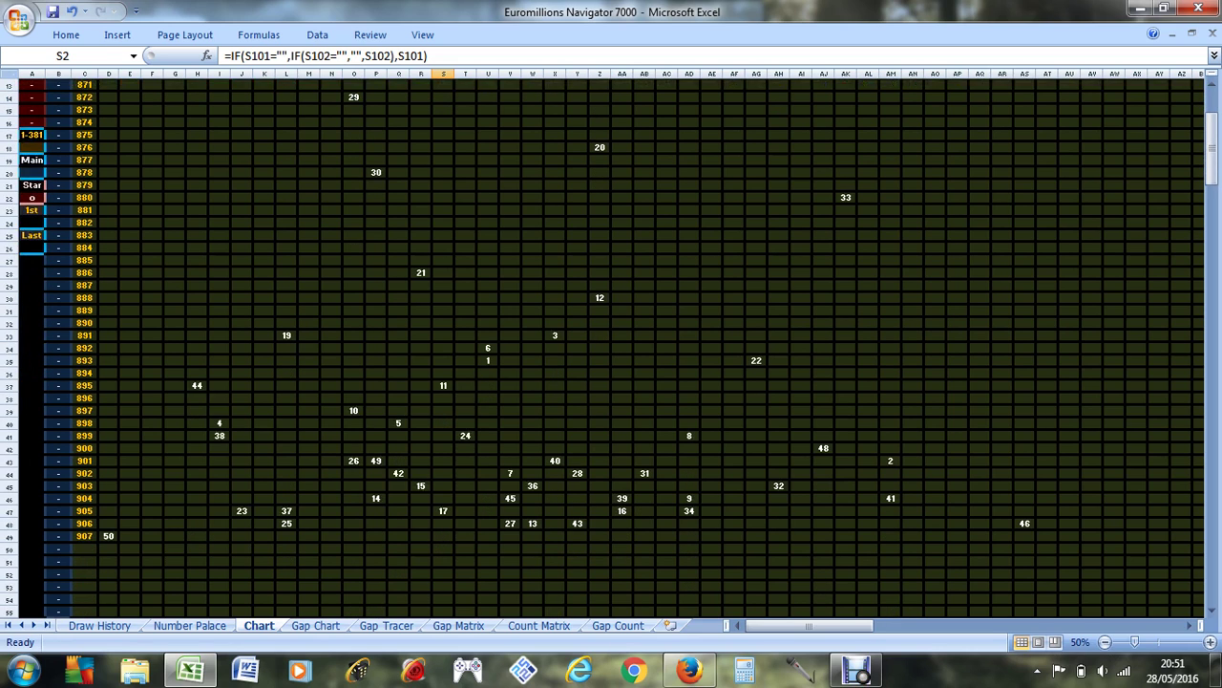
{"action": "left_click", "coordinate": [264, 84]}
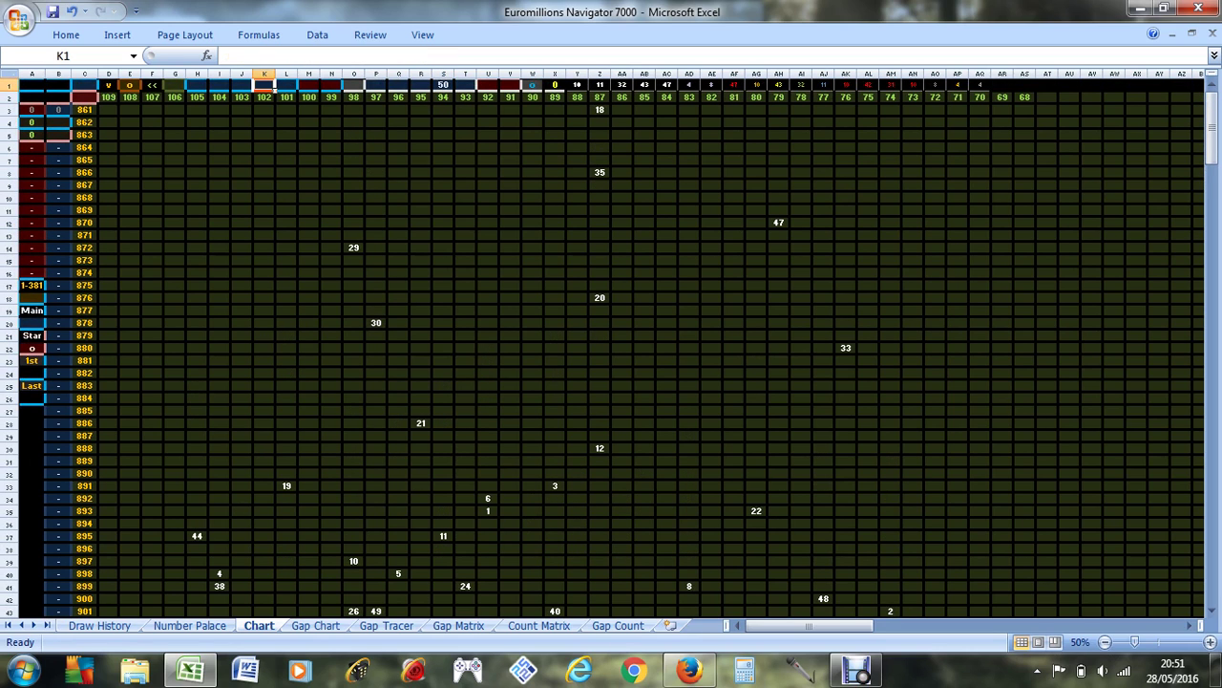
Filter the chart by number 50 in K1 and inspect the doubled-up number cells in the draw 778, 830 and 854 rows.
{"action": "type", "text": "50"}
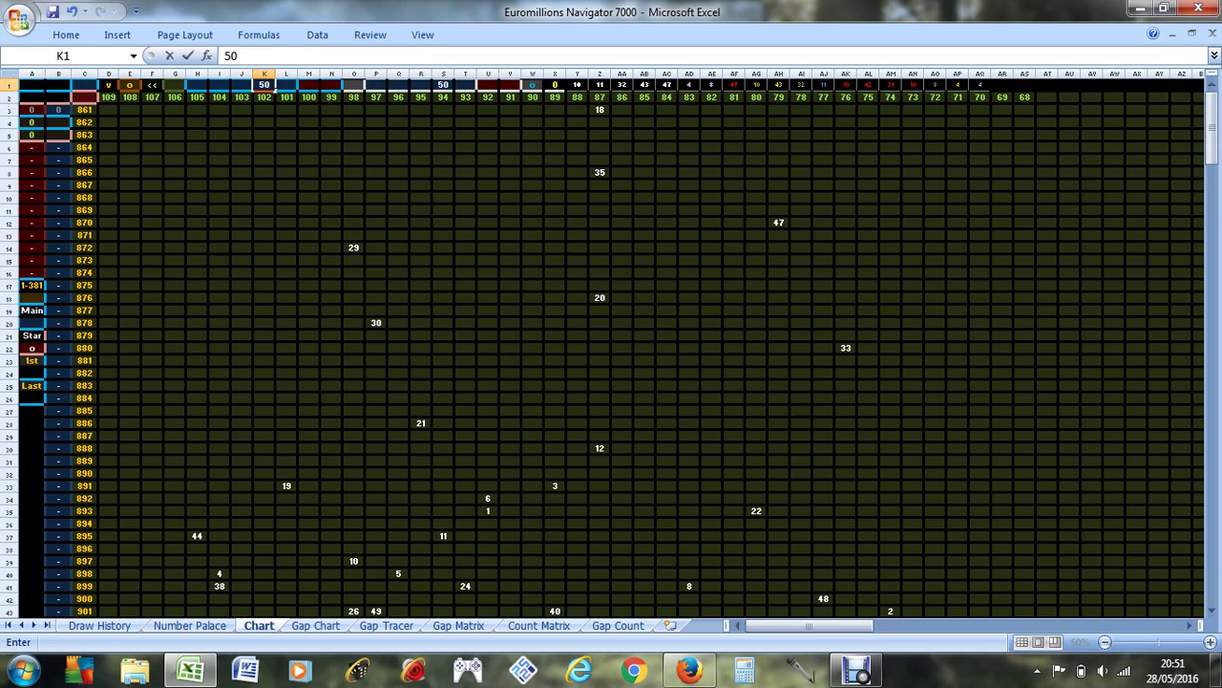
{"action": "key", "text": "Return"}
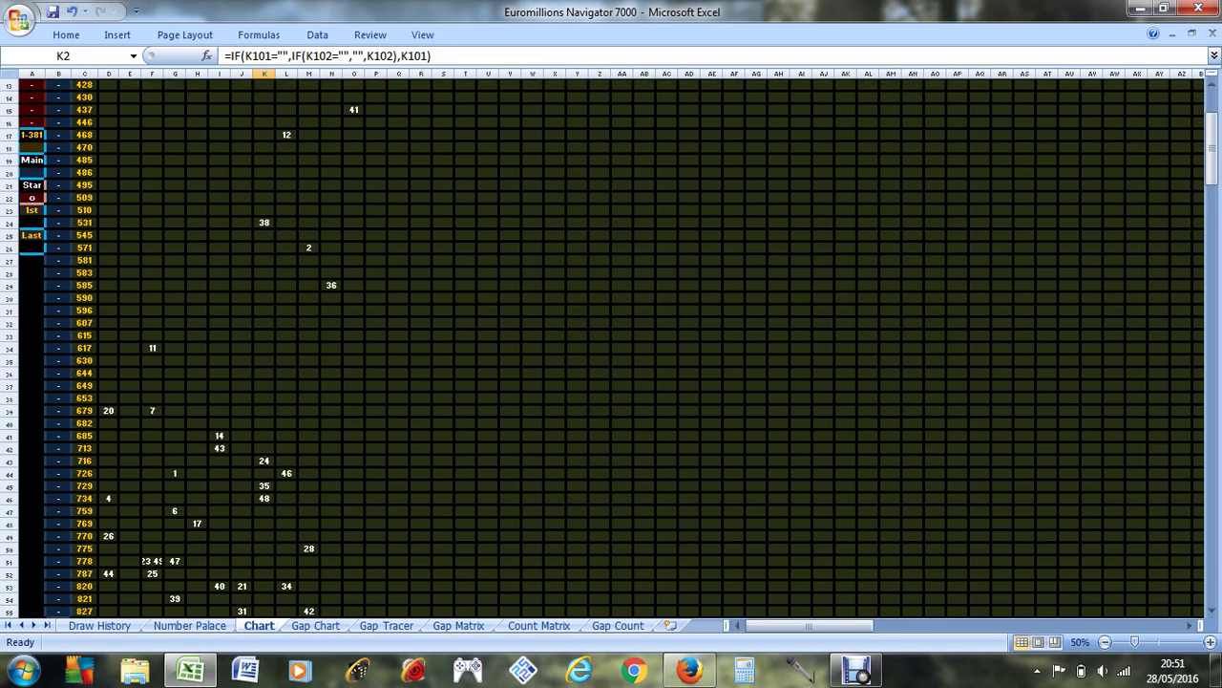
{"action": "scroll", "coordinate": [611, 344], "scroll_direction": "down", "scroll_amount": 3}
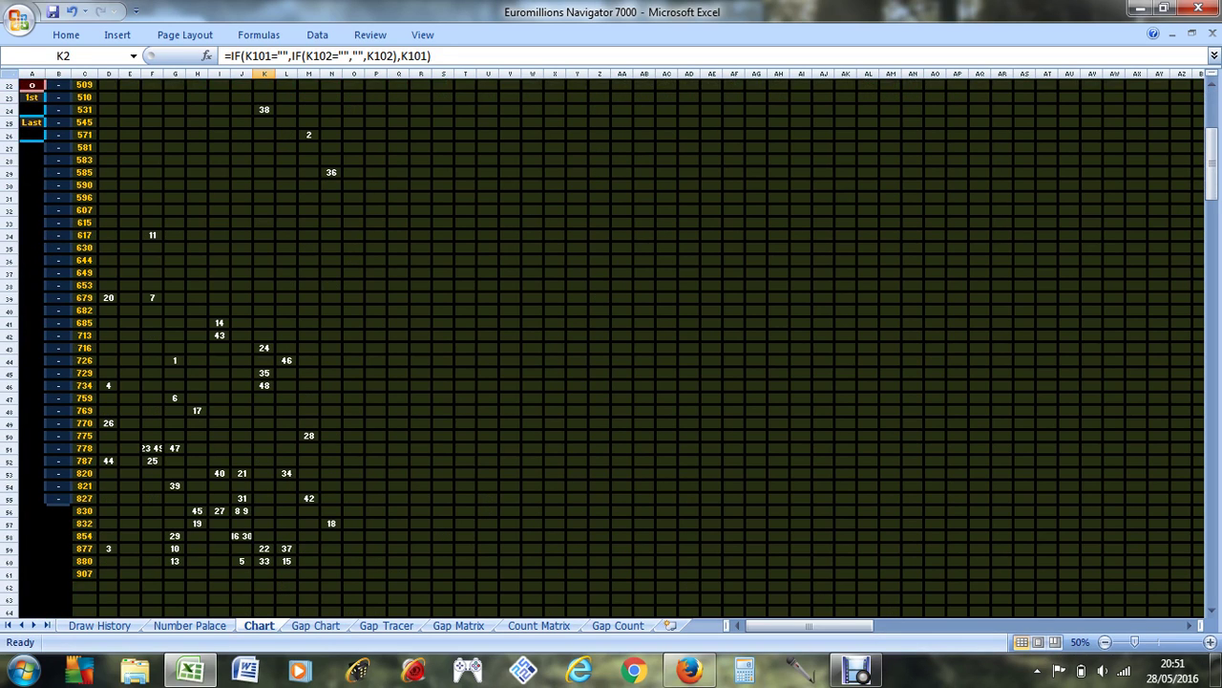
{"action": "left_click", "coordinate": [152, 448]}
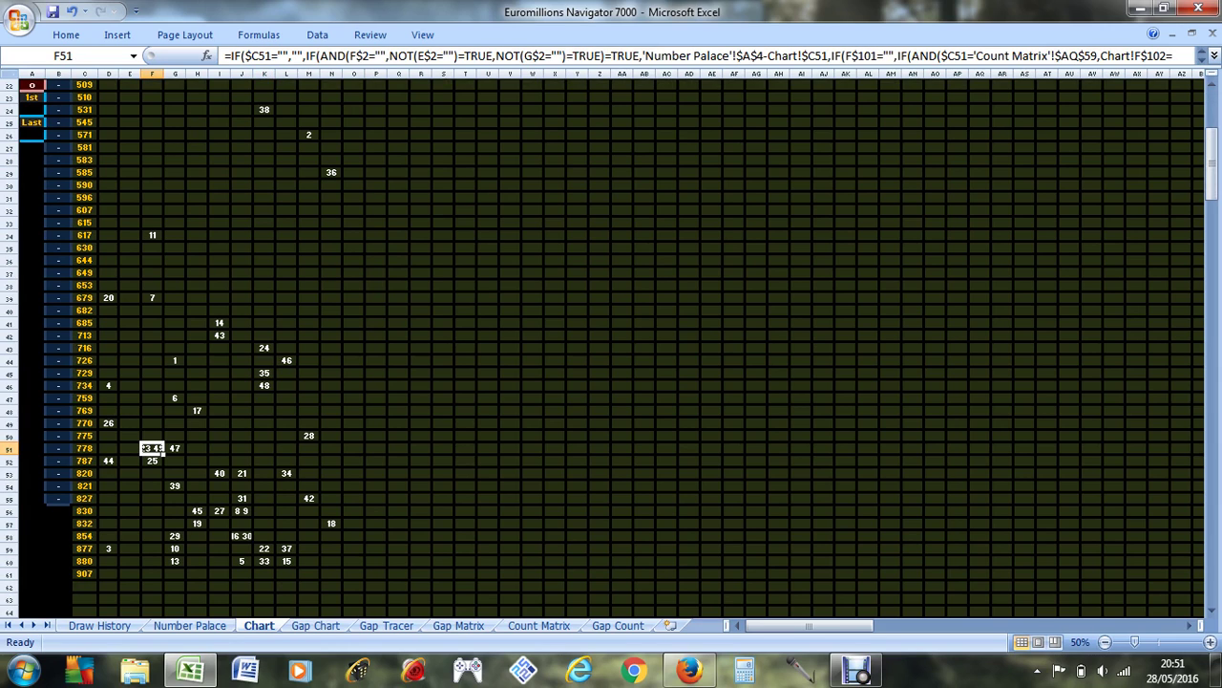
{"action": "left_click", "coordinate": [242, 511]}
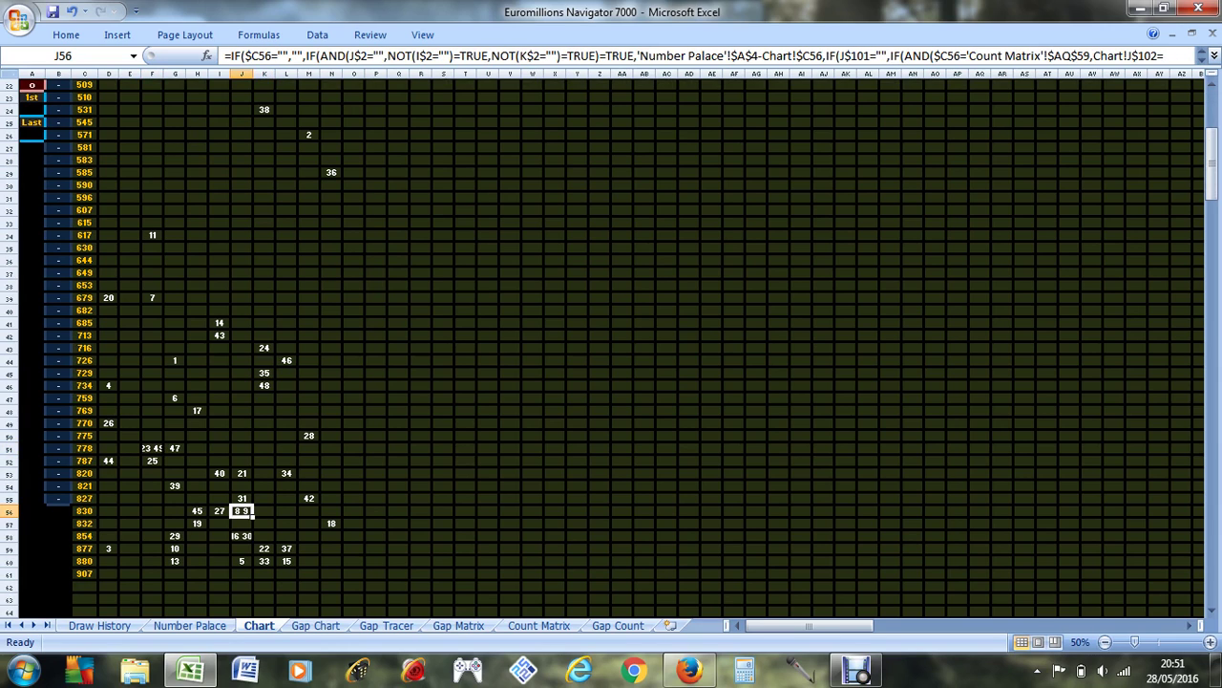
{"action": "left_click", "coordinate": [242, 536]}
Compare the frequency headers of the chart filtered by 50 with the numbers listed down to the draw 907 row.
{"action": "scroll", "coordinate": [612, 346], "scroll_direction": "up", "scroll_amount": 5}
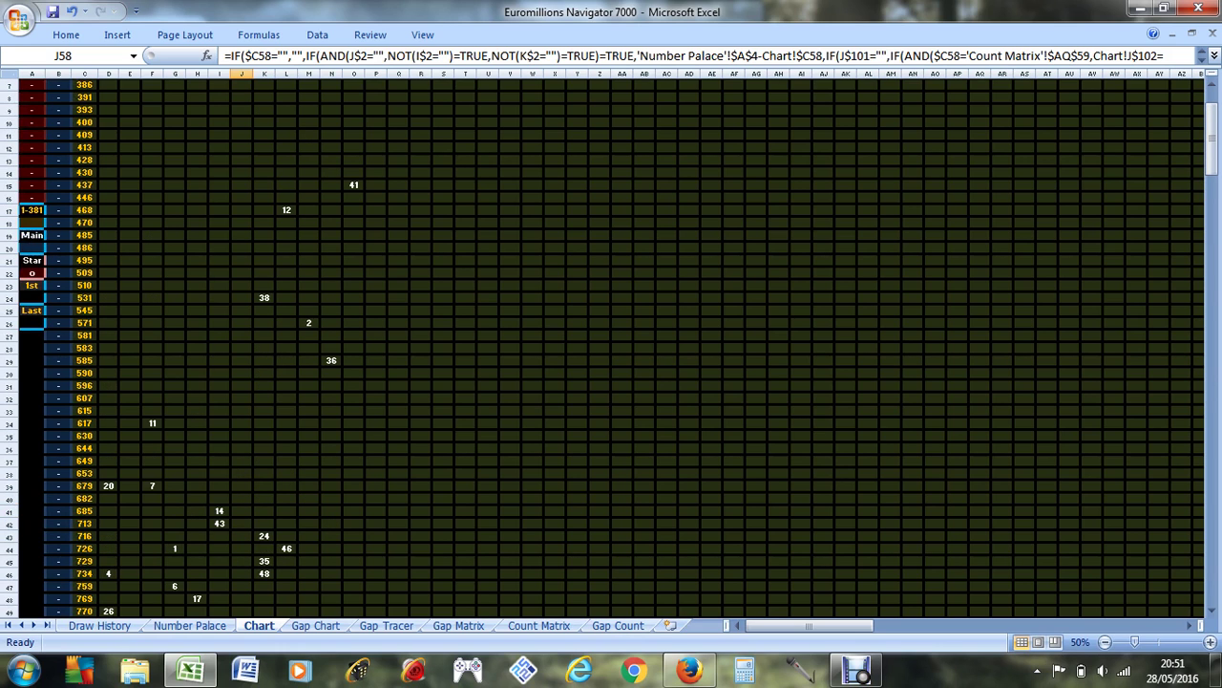
{"action": "scroll", "coordinate": [611, 346], "scroll_direction": "up", "scroll_amount": 2}
{"action": "scroll", "coordinate": [611, 346], "scroll_direction": "down", "scroll_amount": 2}
{"action": "scroll", "coordinate": [612, 344], "scroll_direction": "up", "scroll_amount": 2}
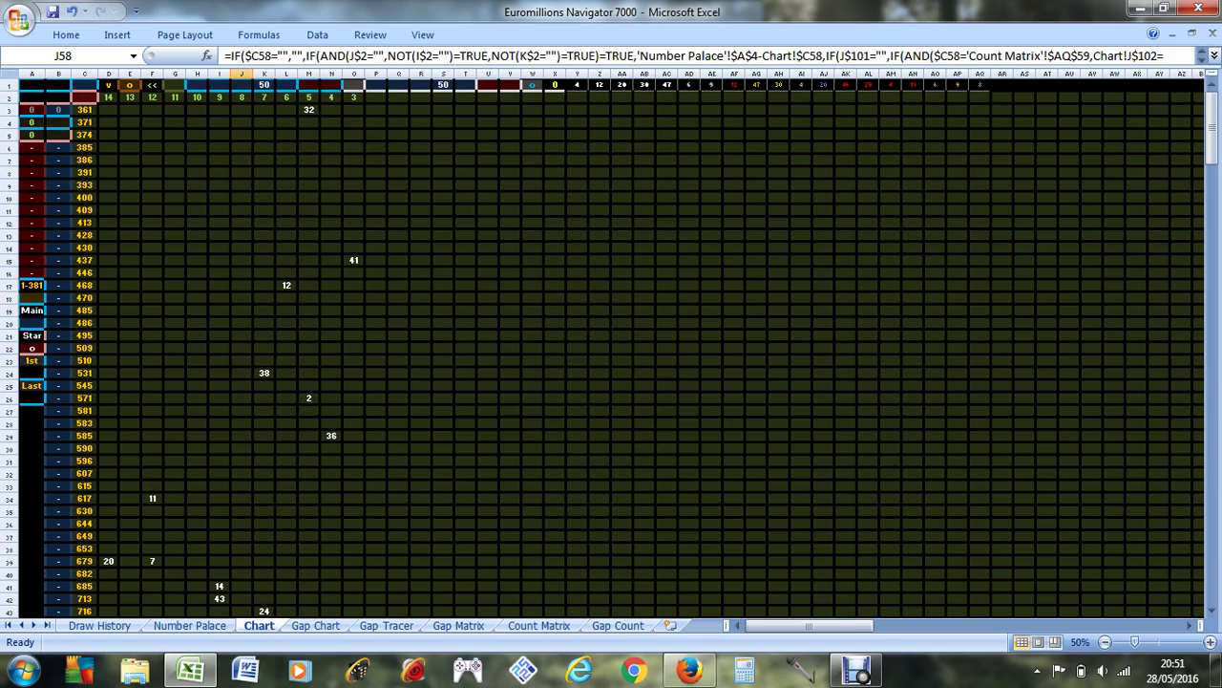
{"action": "scroll", "coordinate": [612, 343], "scroll_direction": "down", "scroll_amount": 8}
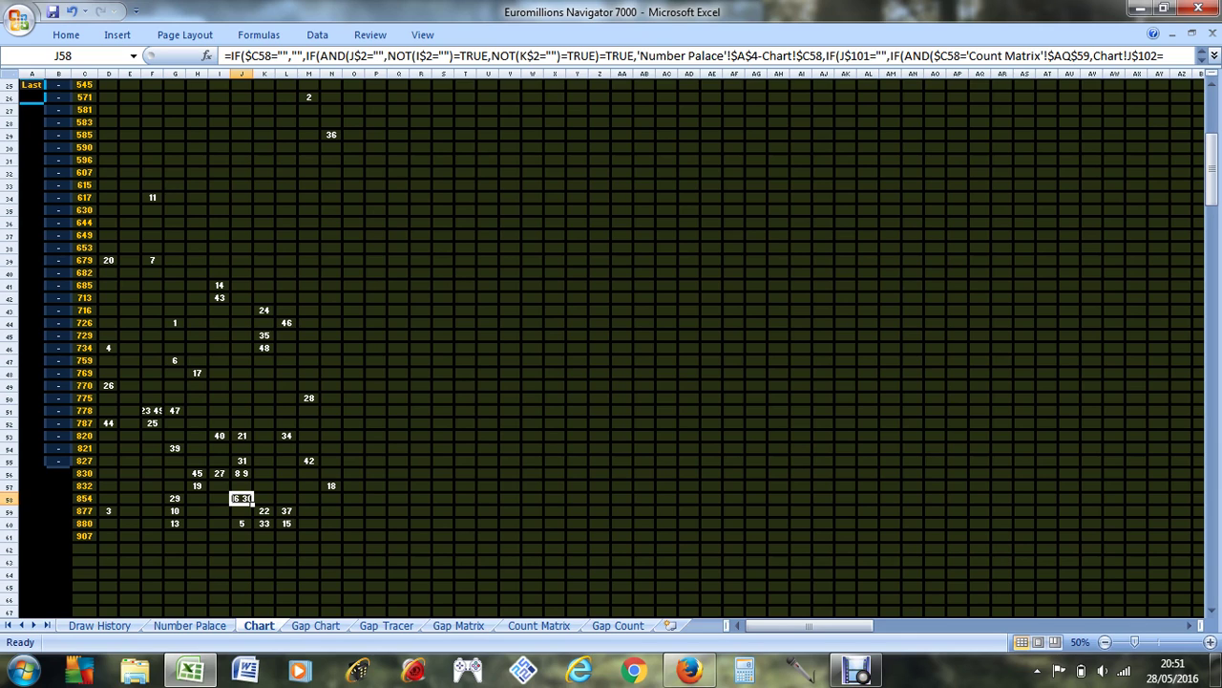
{"action": "scroll", "coordinate": [611, 343], "scroll_direction": "up", "scroll_amount": 2}
{"action": "scroll", "coordinate": [611, 344], "scroll_direction": "down", "scroll_amount": 1}
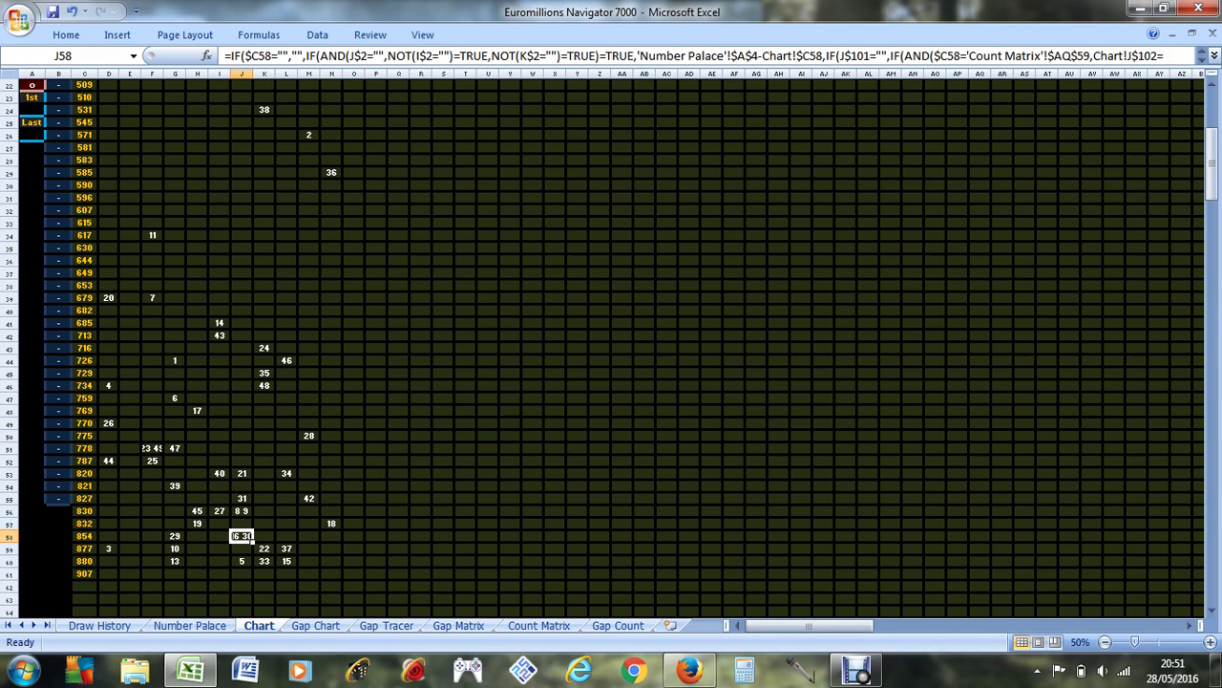
Highlight the empty column E cells from draw 585 to draw 877 and check them against the frequency headers.
{"action": "left_click_drag", "start_coordinate": [129, 172], "coordinate": [129, 548]}
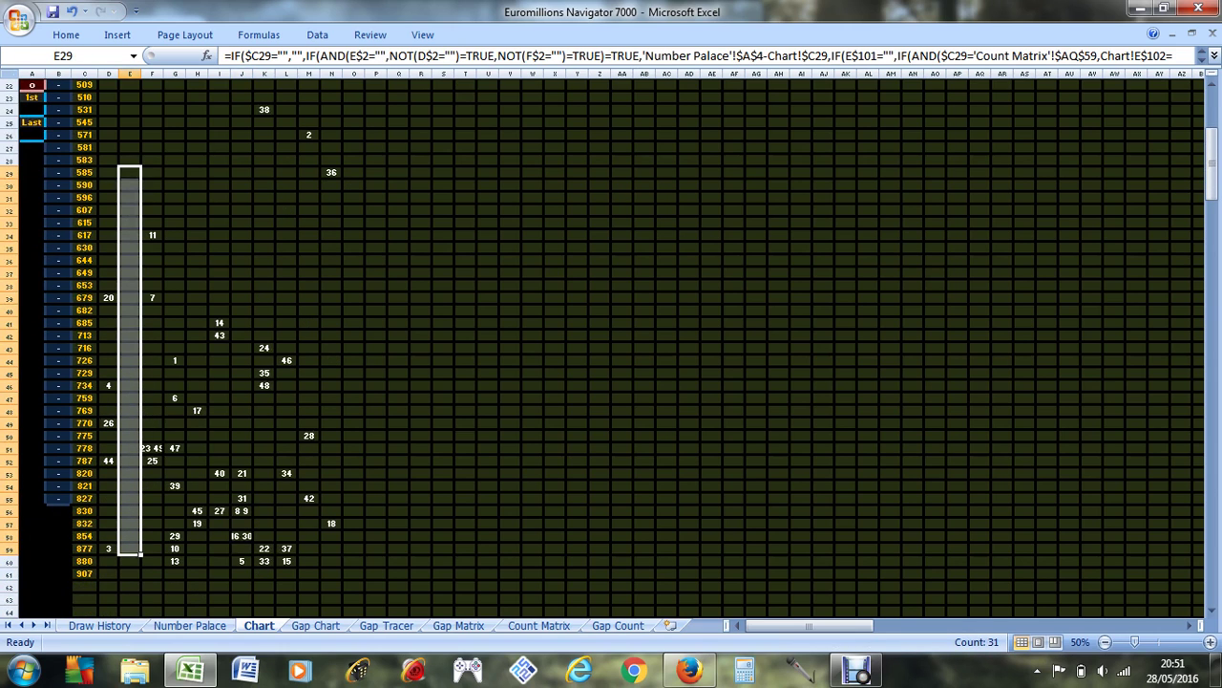
{"action": "scroll", "coordinate": [611, 348], "scroll_direction": "down", "scroll_amount": 3}
{"action": "scroll", "coordinate": [612, 348], "scroll_direction": "up", "scroll_amount": 5}
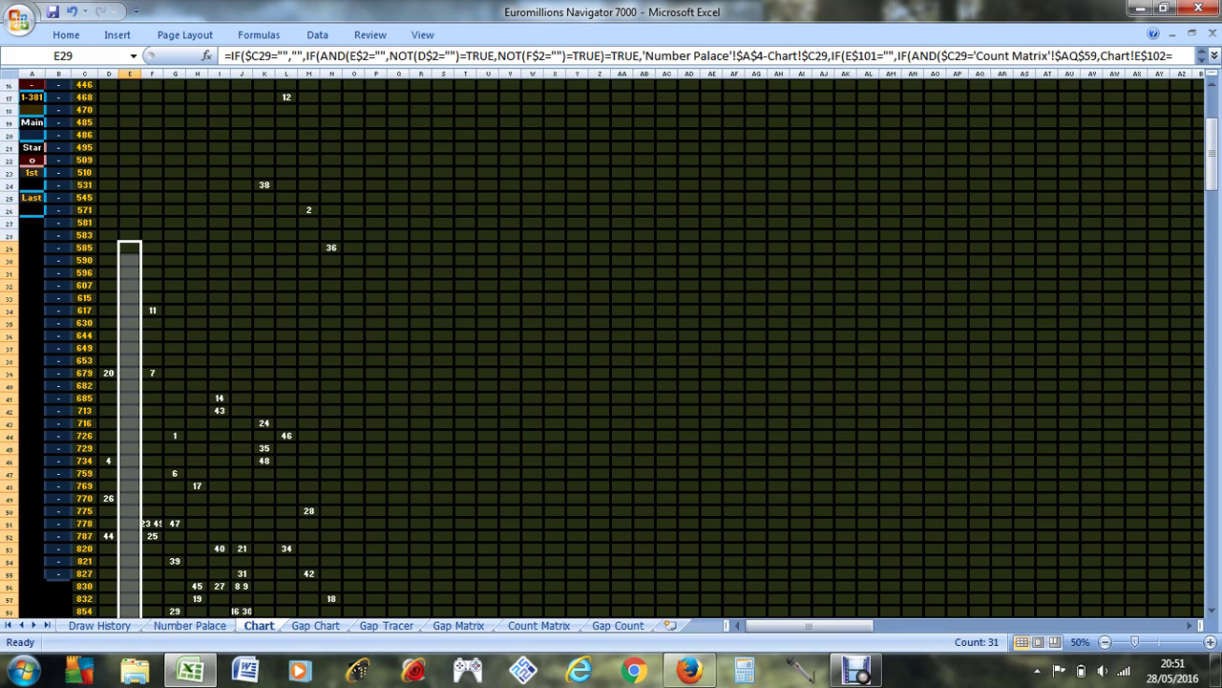
{"action": "left_click", "coordinate": [242, 310]}
{"action": "left_click", "coordinate": [354, 373]}
{"action": "scroll", "coordinate": [353, 372], "scroll_direction": "up", "scroll_amount": 5}
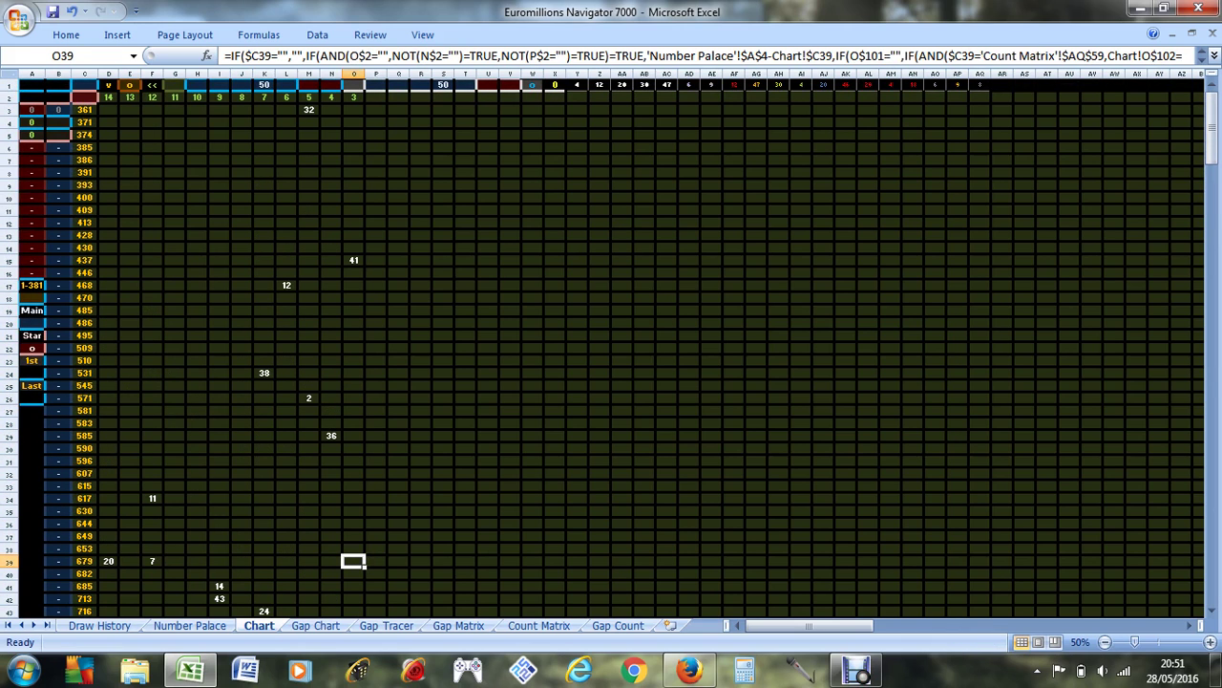
Check numbers 23, 49 and 47 in the draw 778 row and 25 in the draw 787 row against their frequency headers.
{"action": "left_click", "coordinate": [264, 85]}
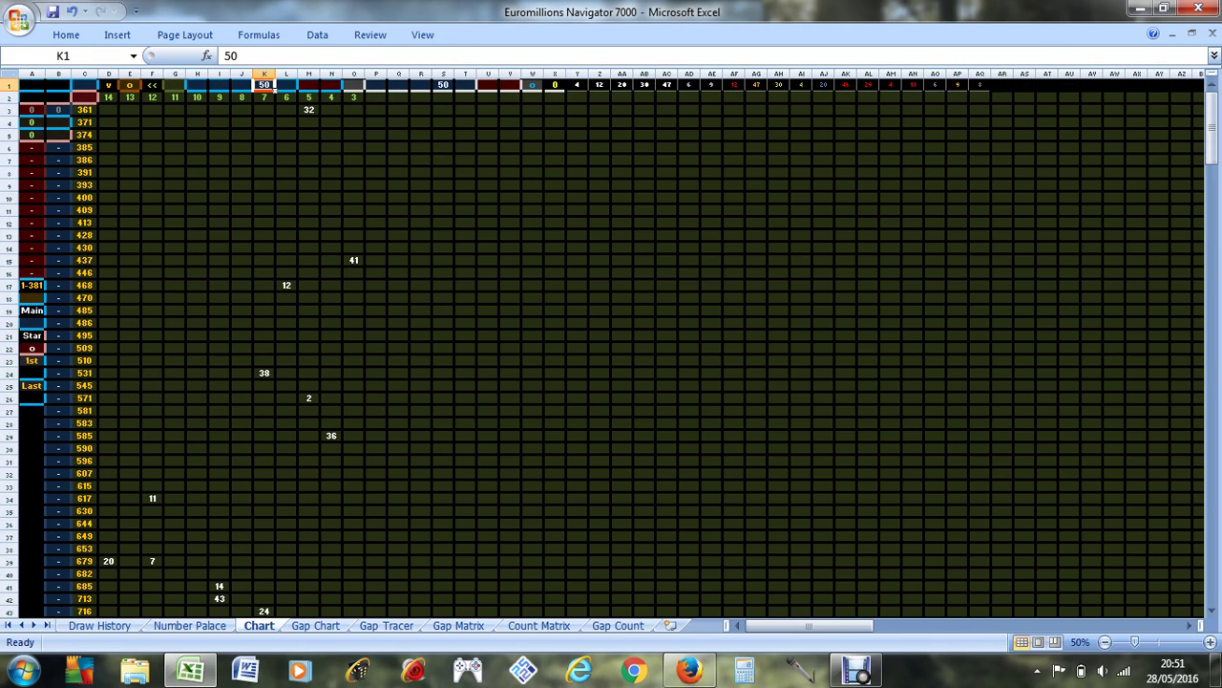
{"action": "scroll", "coordinate": [611, 344], "scroll_direction": "down", "scroll_amount": 10}
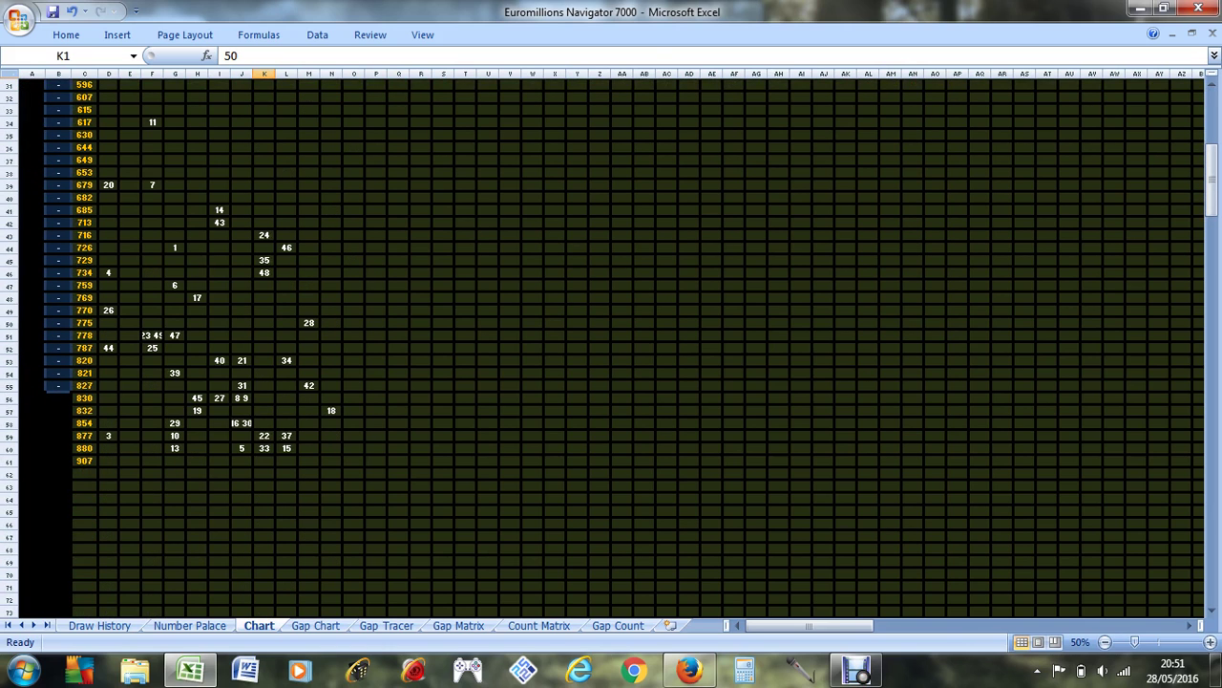
{"action": "scroll", "coordinate": [611, 344], "scroll_direction": "up", "scroll_amount": 5}
{"action": "scroll", "coordinate": [611, 344], "scroll_direction": "down", "scroll_amount": 4}
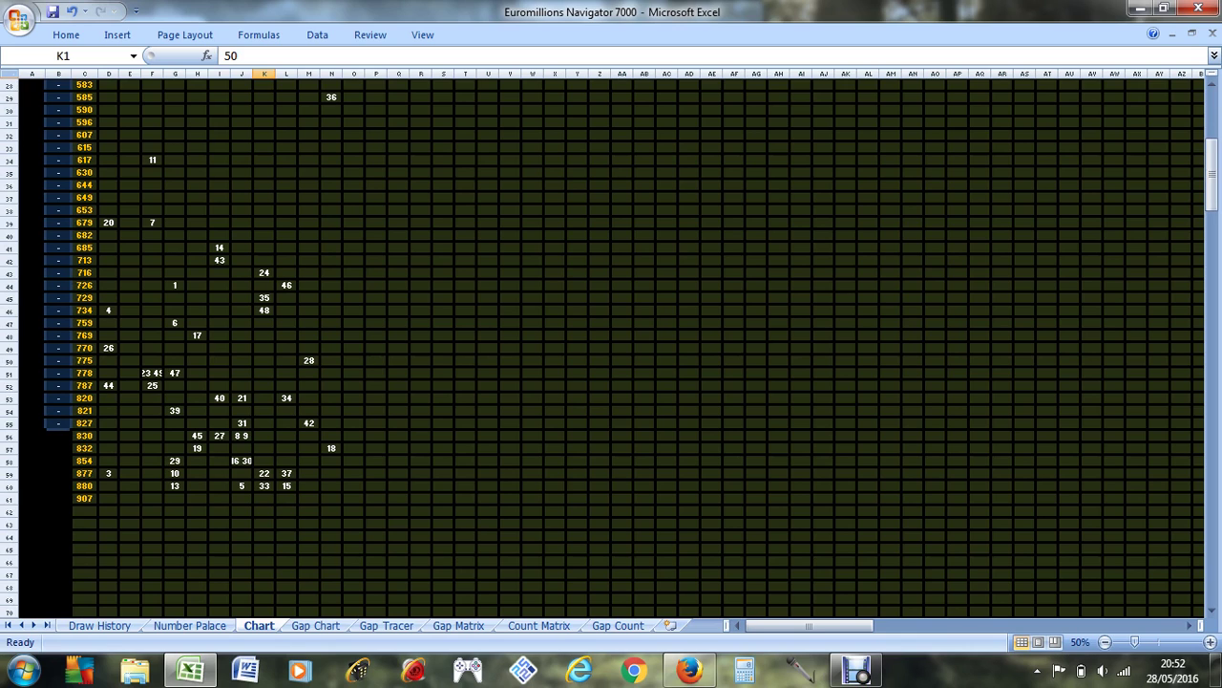
{"action": "left_click", "coordinate": [152, 373]}
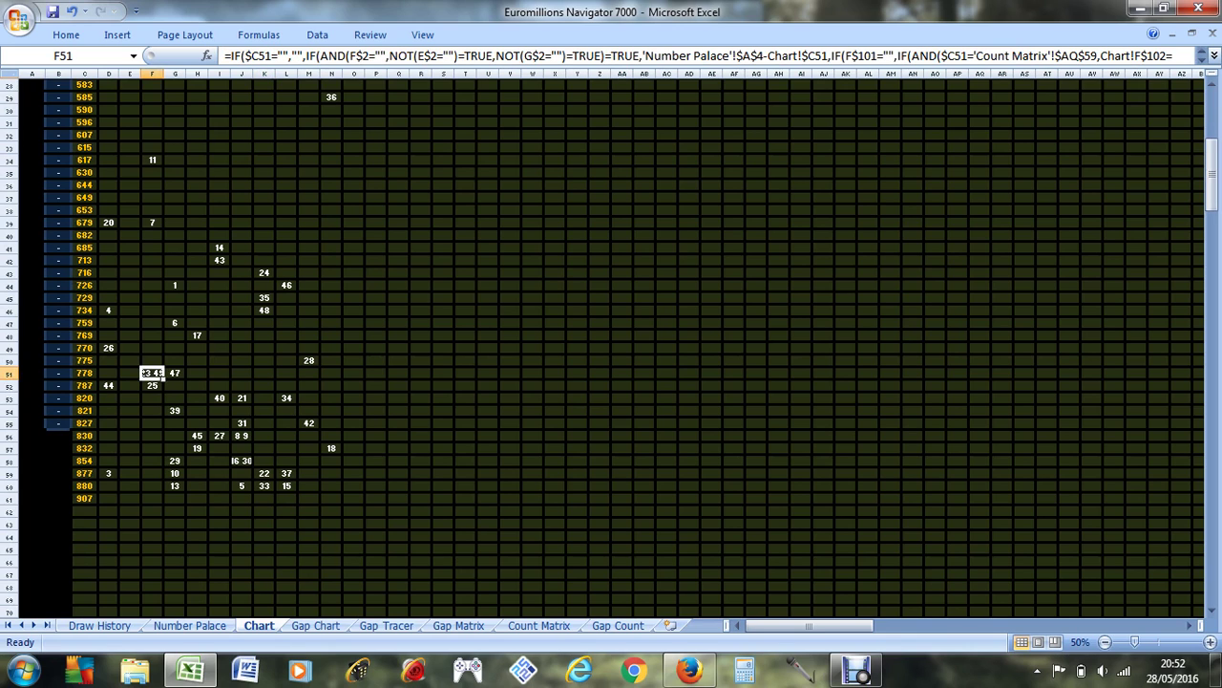
{"action": "left_click", "coordinate": [152, 385]}
{"action": "left_click", "coordinate": [174, 372]}
{"action": "left_click", "coordinate": [152, 385]}
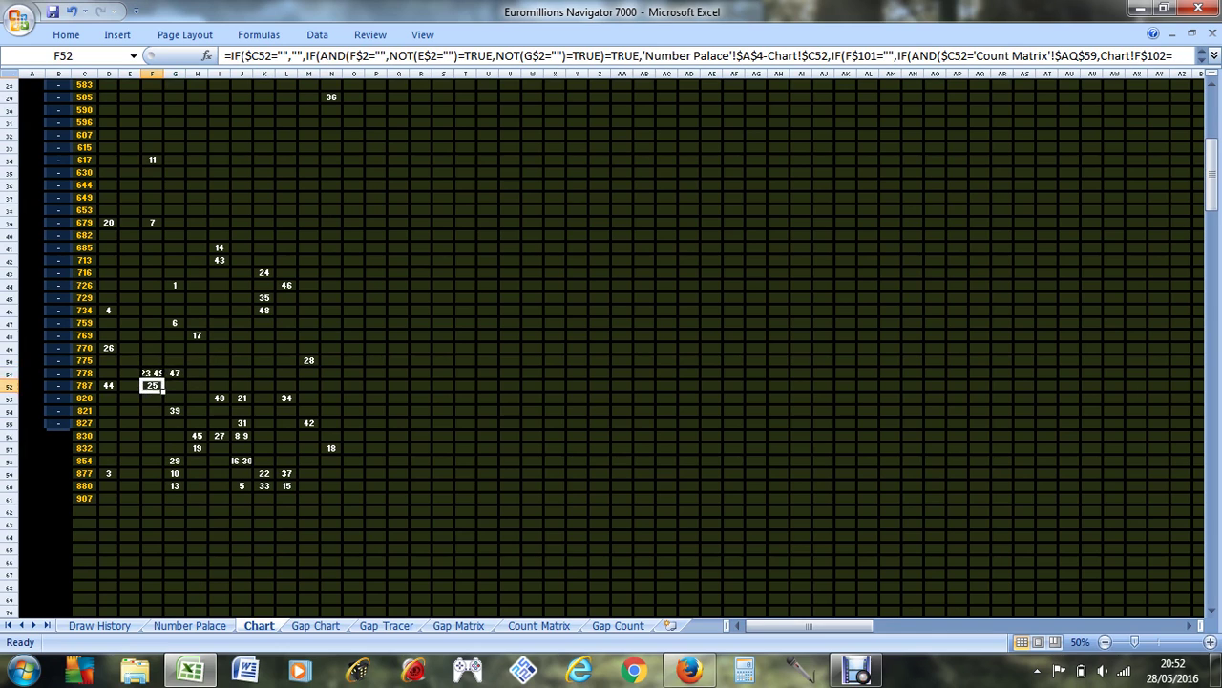
{"action": "scroll", "coordinate": [611, 349], "scroll_direction": "up", "scroll_amount": 9}
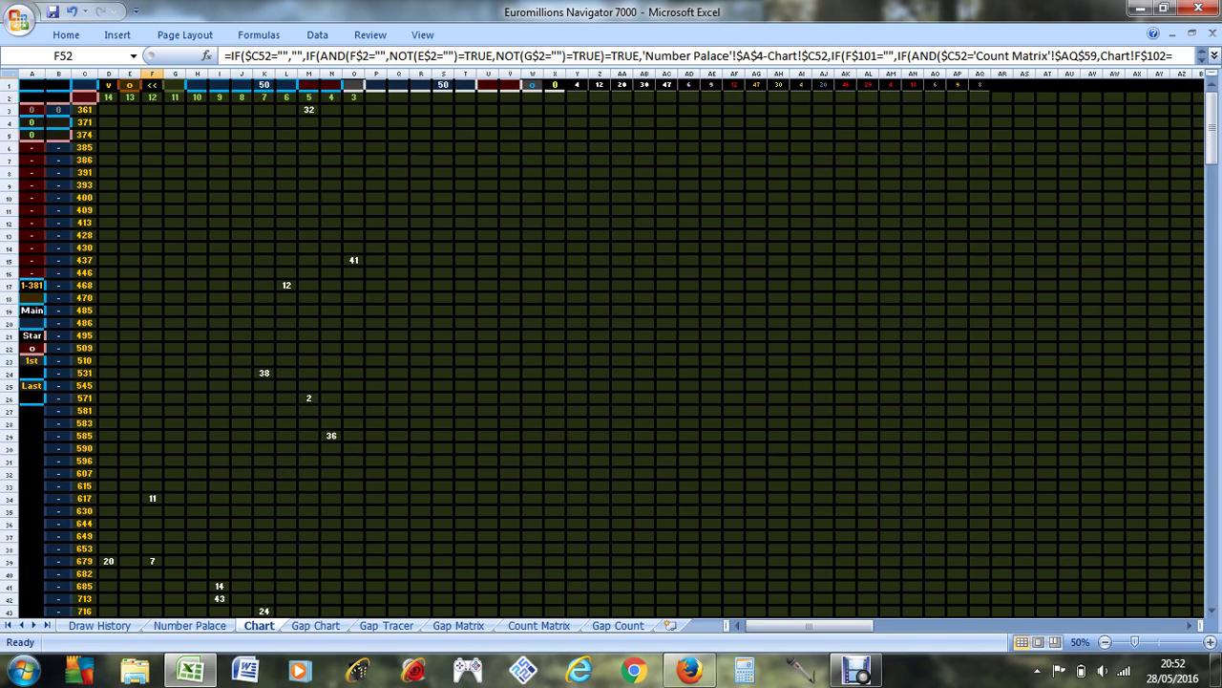
{"action": "scroll", "coordinate": [611, 344], "scroll_direction": "down", "scroll_amount": 5}
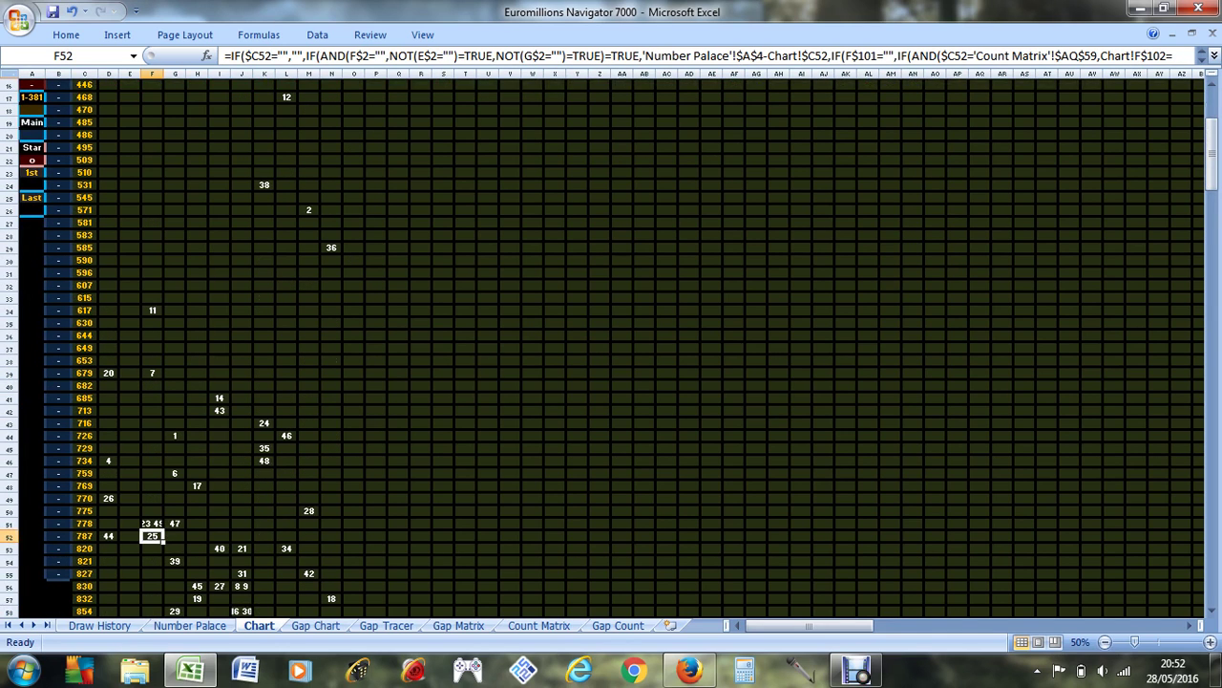
{"action": "scroll", "coordinate": [612, 343], "scroll_direction": "down", "scroll_amount": 3}
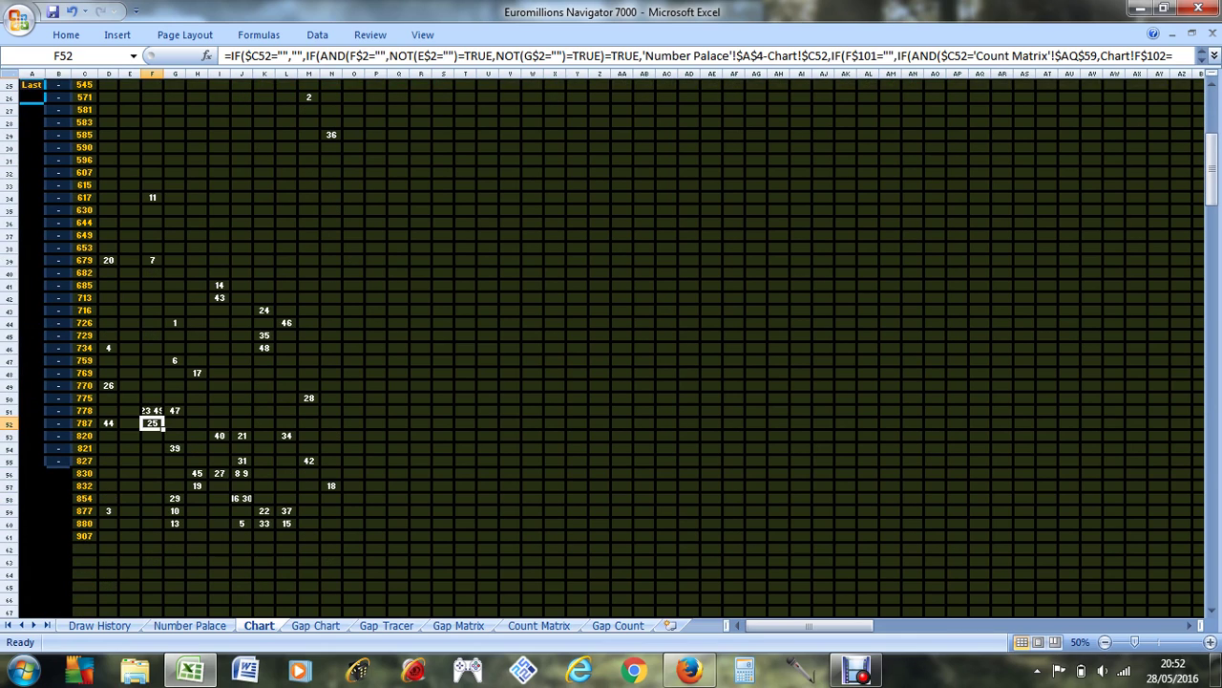
Add 23 as a second filter number in J1, beside the 50 in K1.
{"action": "scroll", "coordinate": [611, 344], "scroll_direction": "up", "scroll_amount": 8}
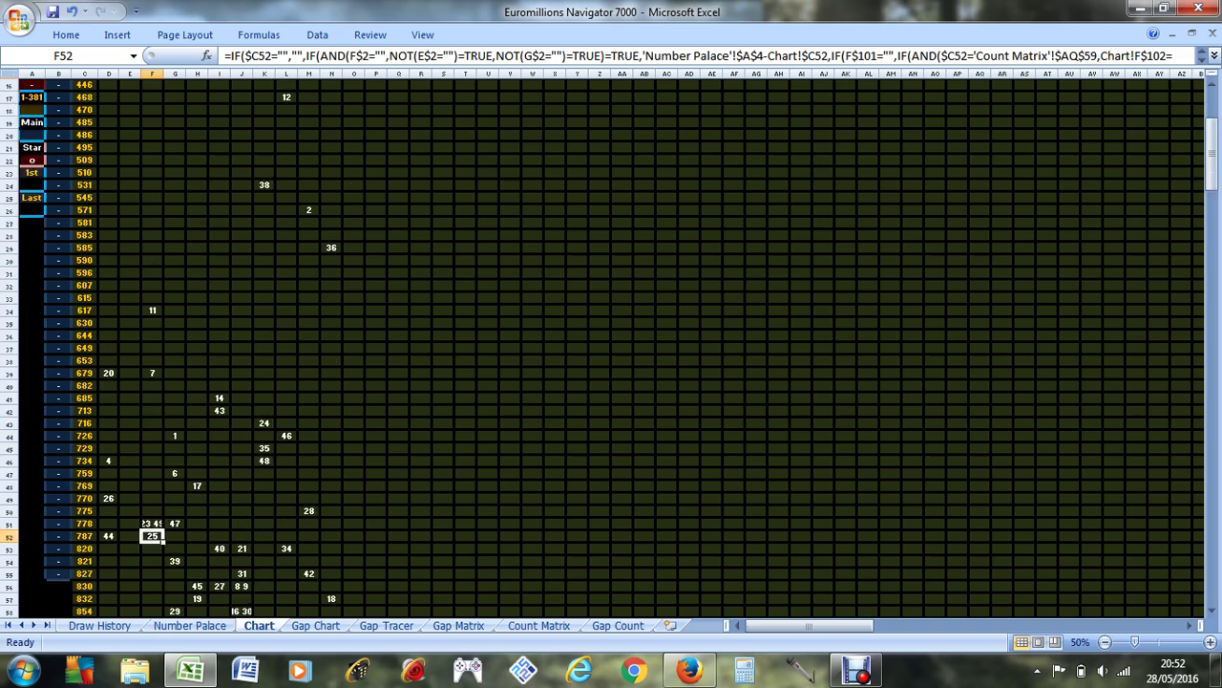
{"action": "left_click", "coordinate": [264, 84]}
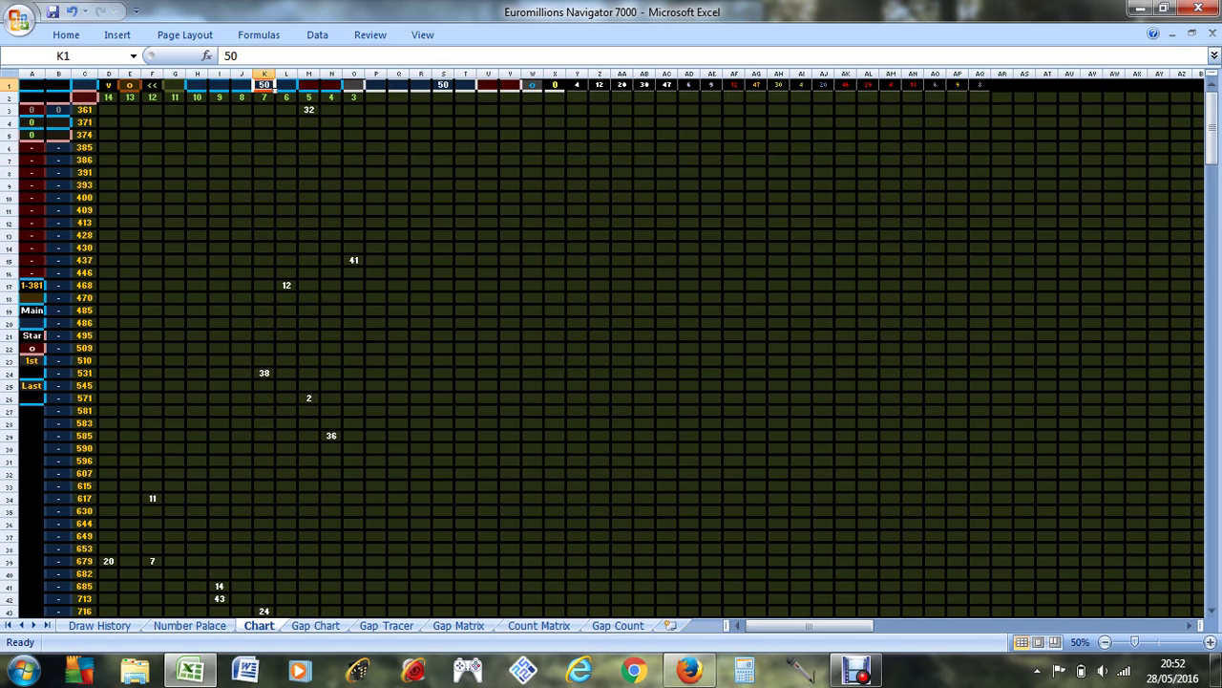
{"action": "left_click", "coordinate": [241, 84]}
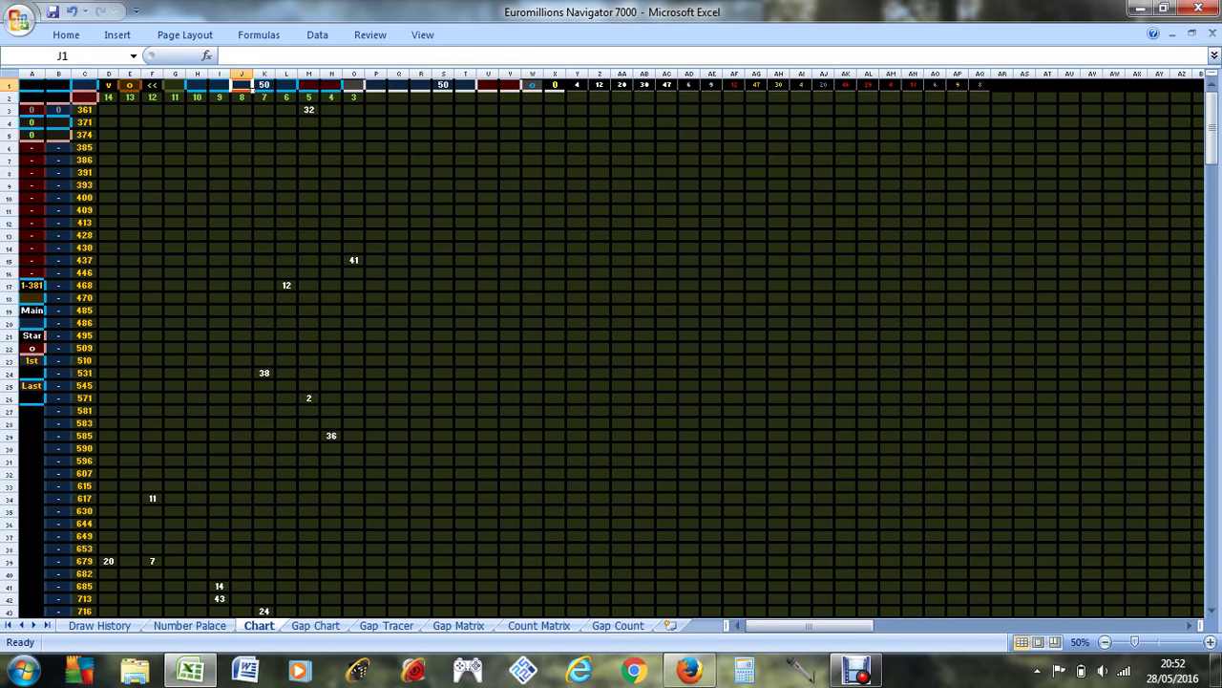
{"action": "type", "text": "23"}
{"action": "key", "text": "Return"}
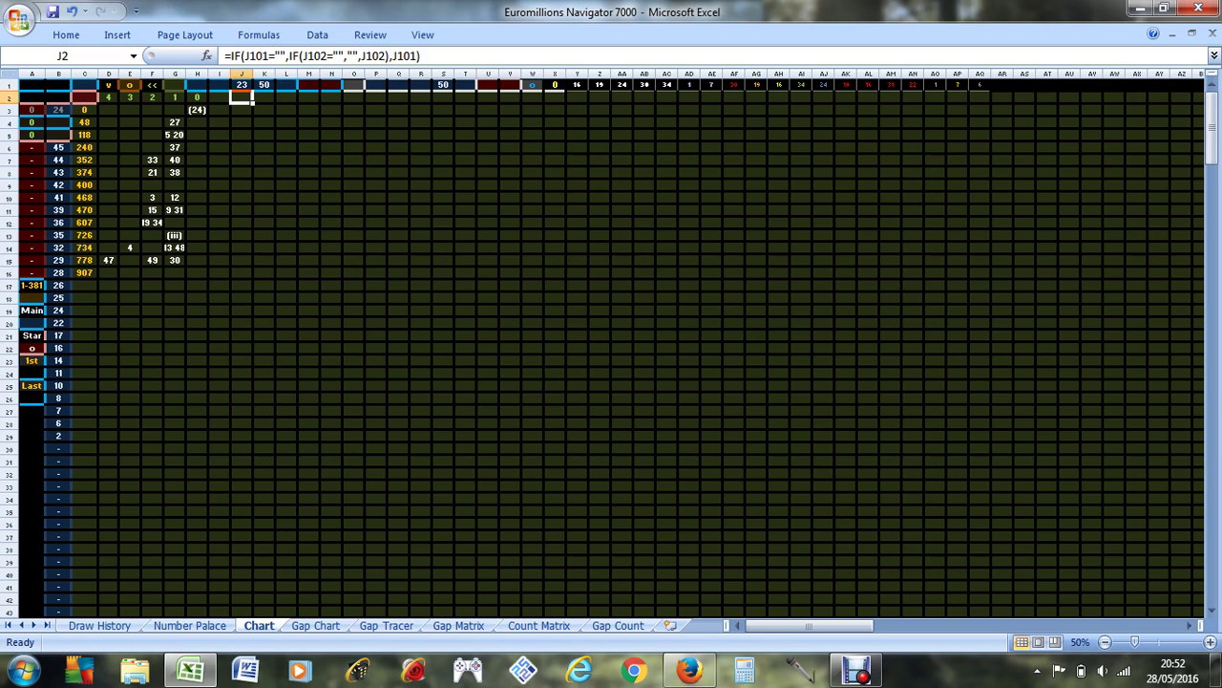
Clear the o settings in the Star cell A22 and in W1, and remove 23 from filter cell J1.
{"action": "left_click", "coordinate": [33, 348]}
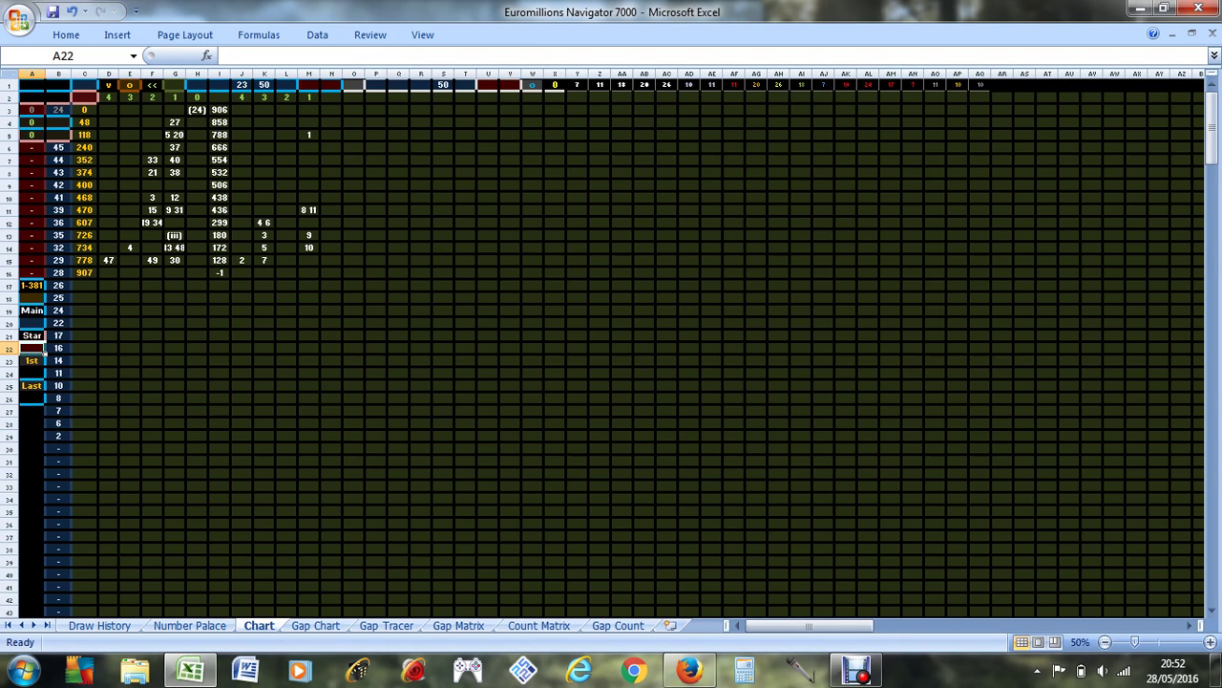
{"action": "left_click", "coordinate": [539, 87]}
{"action": "key", "text": "Delete"}
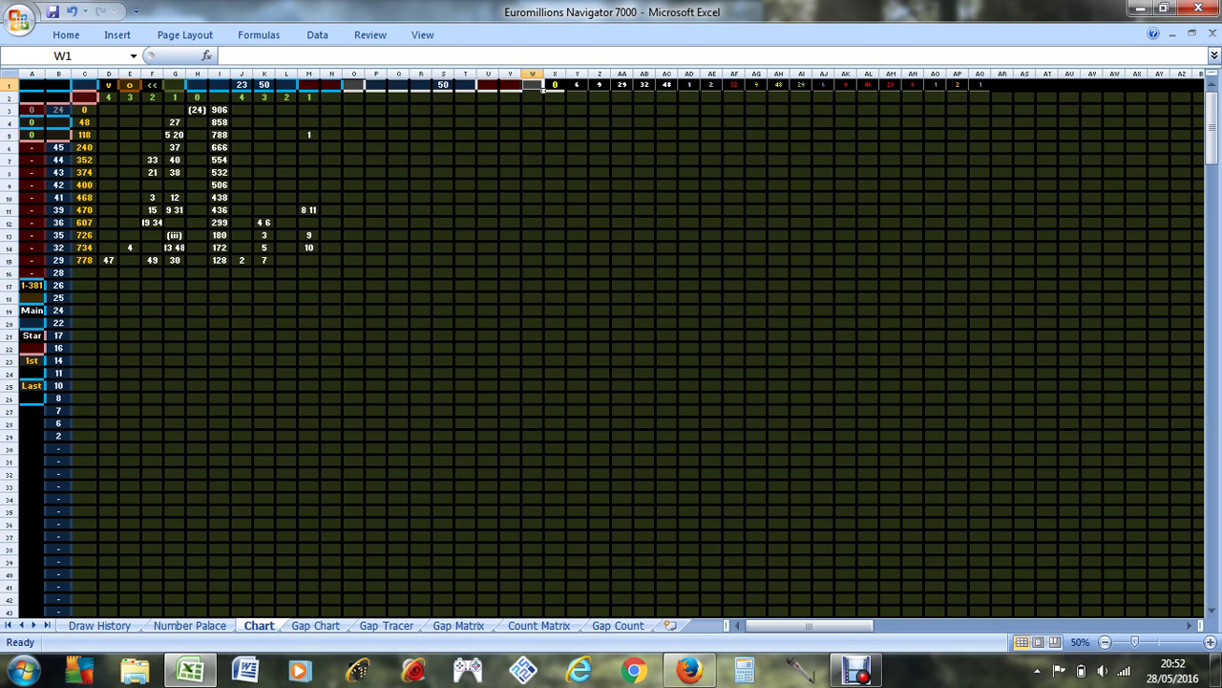
{"action": "left_click", "coordinate": [242, 84]}
{"action": "key", "text": "Delete"}
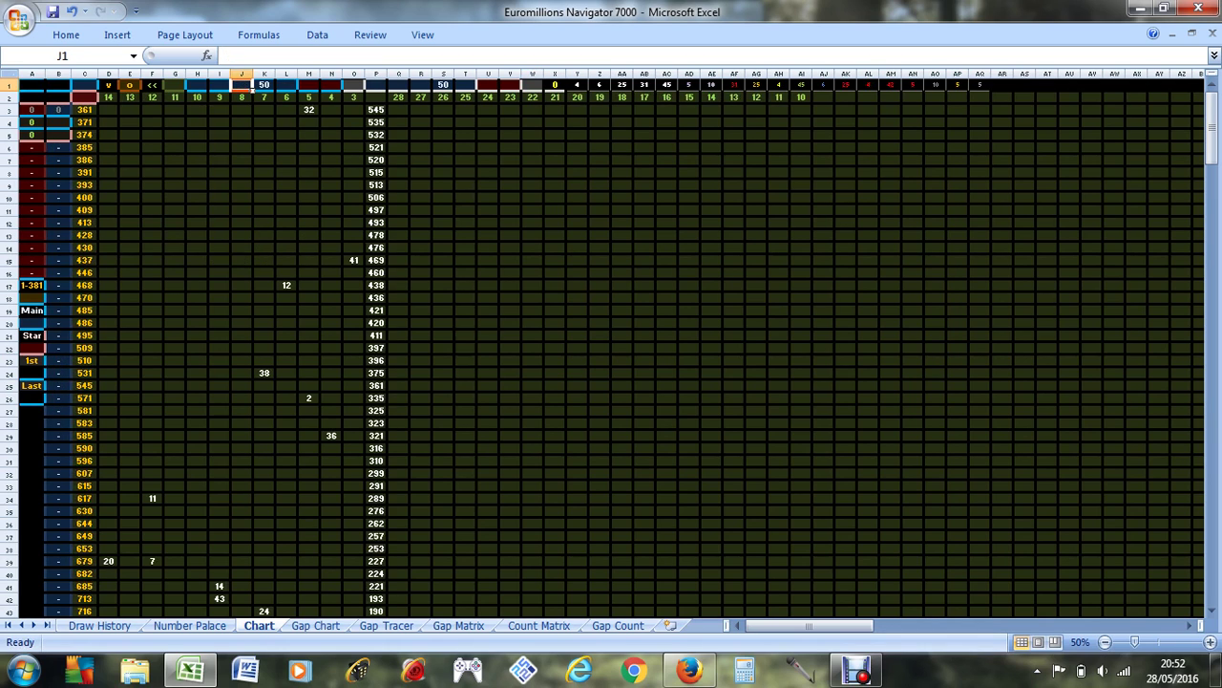
Locate star number 7 in the draw 778 row and check it against the frequency header of its column.
{"action": "scroll", "coordinate": [612, 344], "scroll_direction": "down", "scroll_amount": 11}
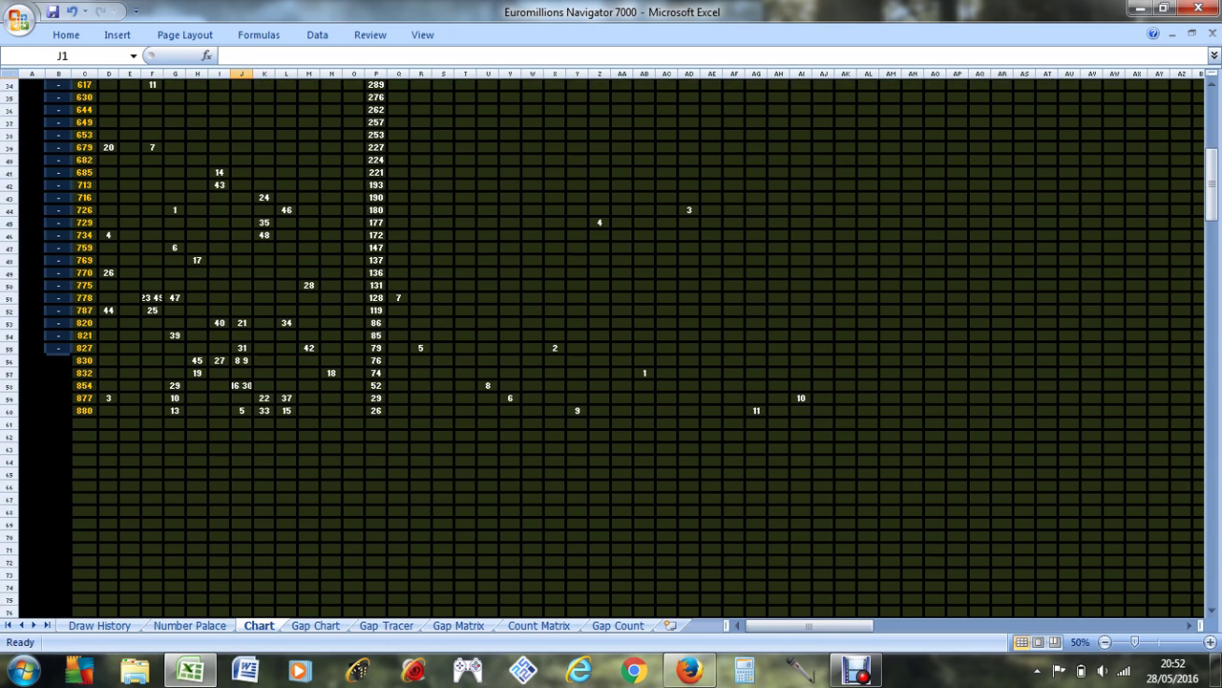
{"action": "scroll", "coordinate": [612, 344], "scroll_direction": "up", "scroll_amount": 9}
{"action": "scroll", "coordinate": [612, 344], "scroll_direction": "down", "scroll_amount": 7}
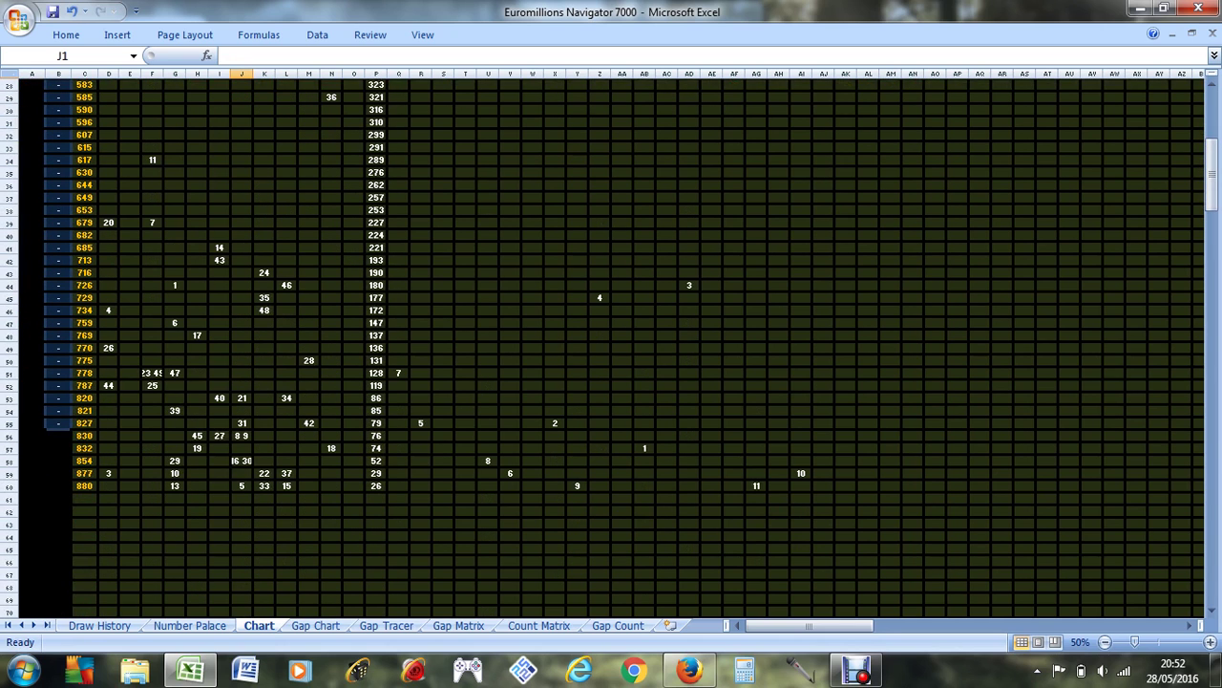
{"action": "left_click", "coordinate": [398, 373]}
{"action": "scroll", "coordinate": [398, 372], "scroll_direction": "up", "scroll_amount": 9}
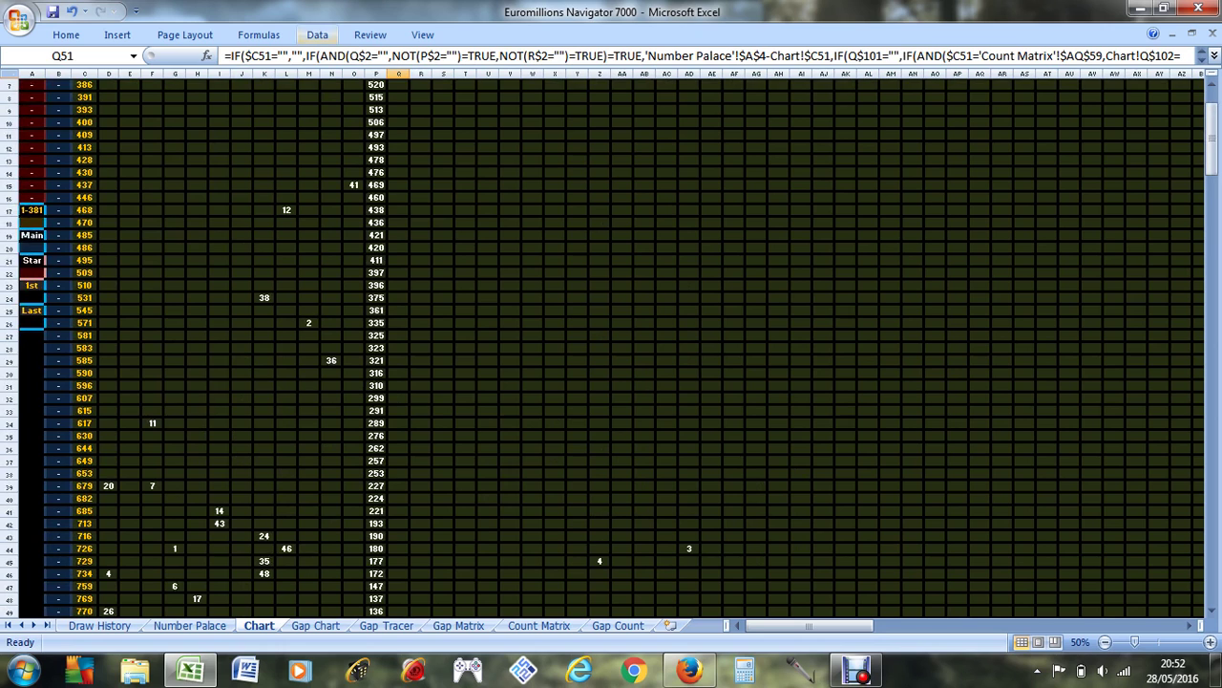
{"action": "scroll", "coordinate": [612, 344], "scroll_direction": "down", "scroll_amount": 10}
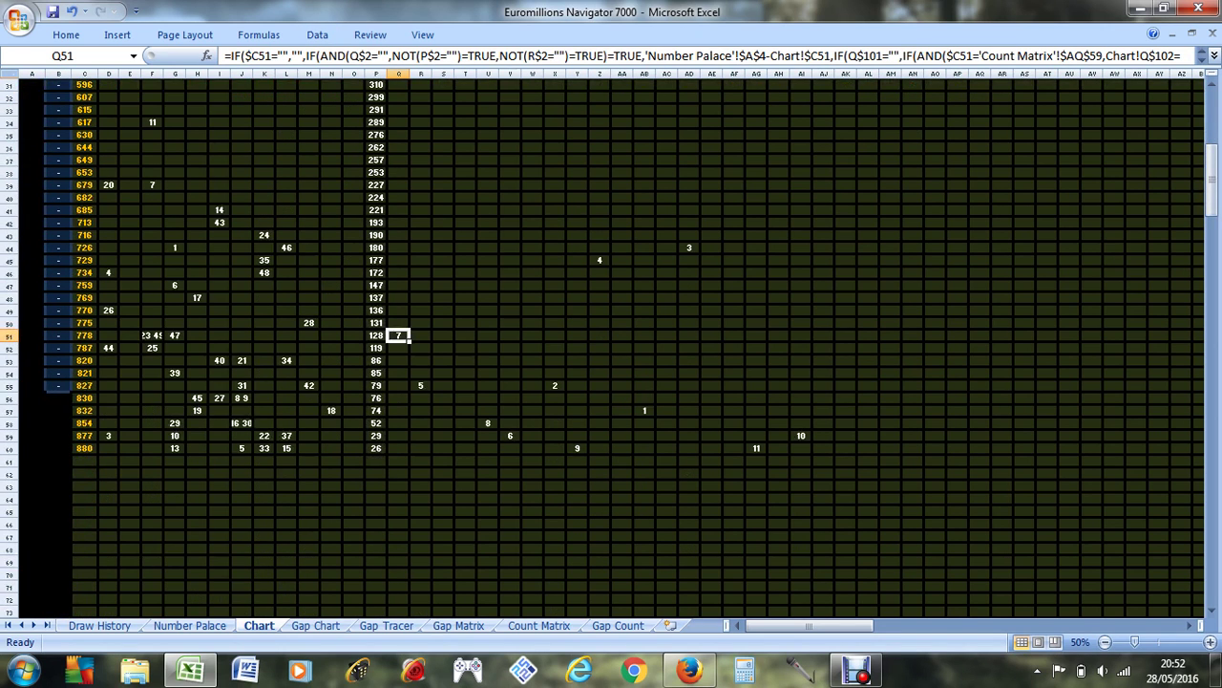
{"action": "scroll", "coordinate": [611, 344], "scroll_direction": "up", "scroll_amount": 8}
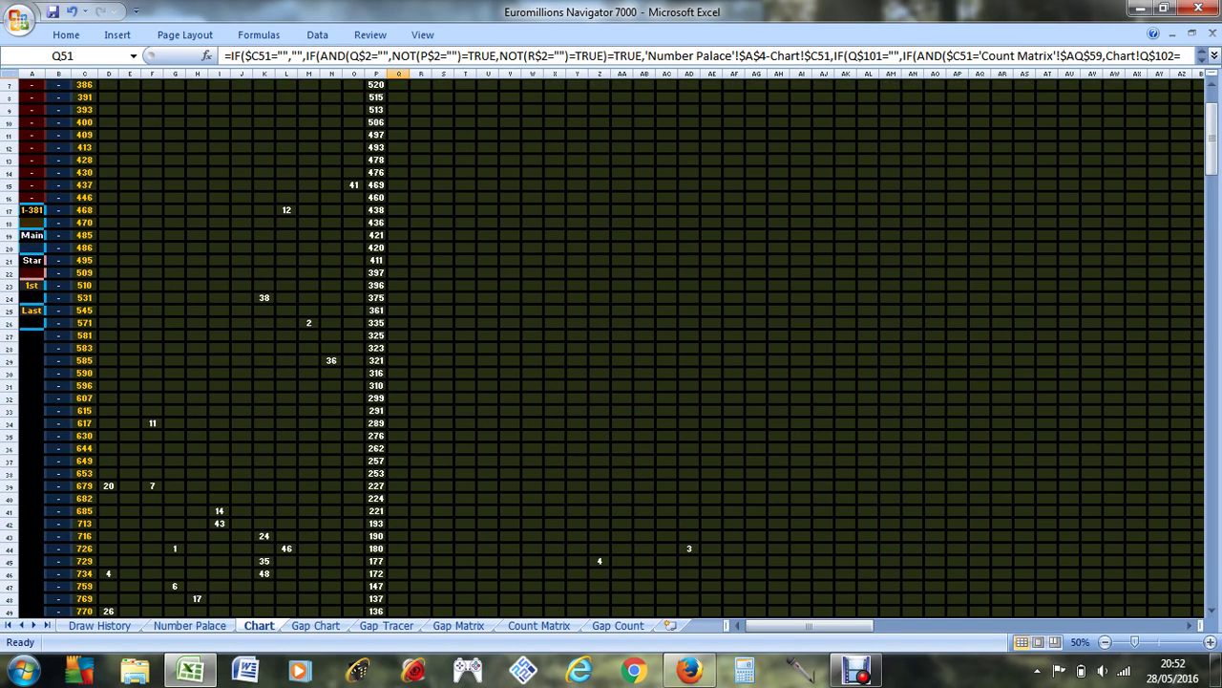
Enter o in A18 under the 1-381 label and examine the recalculated main and star numbers down to draw 880.
{"action": "left_click", "coordinate": [32, 221]}
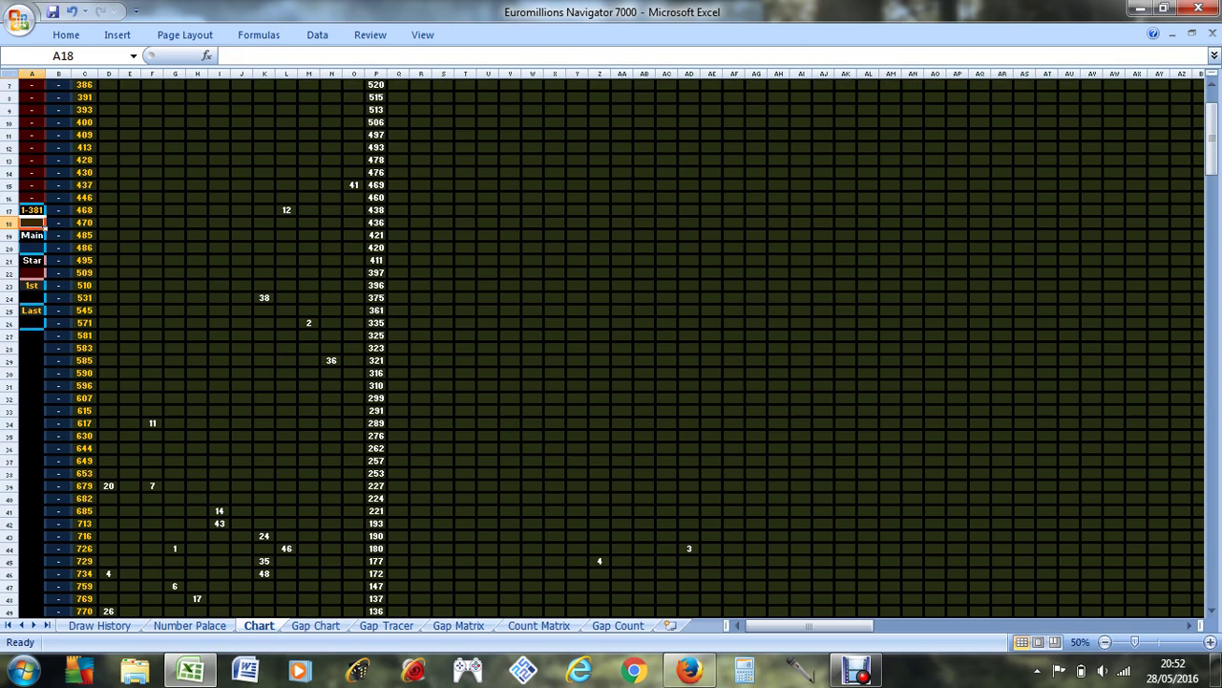
{"action": "type", "text": "o"}
{"action": "key", "text": "Return"}
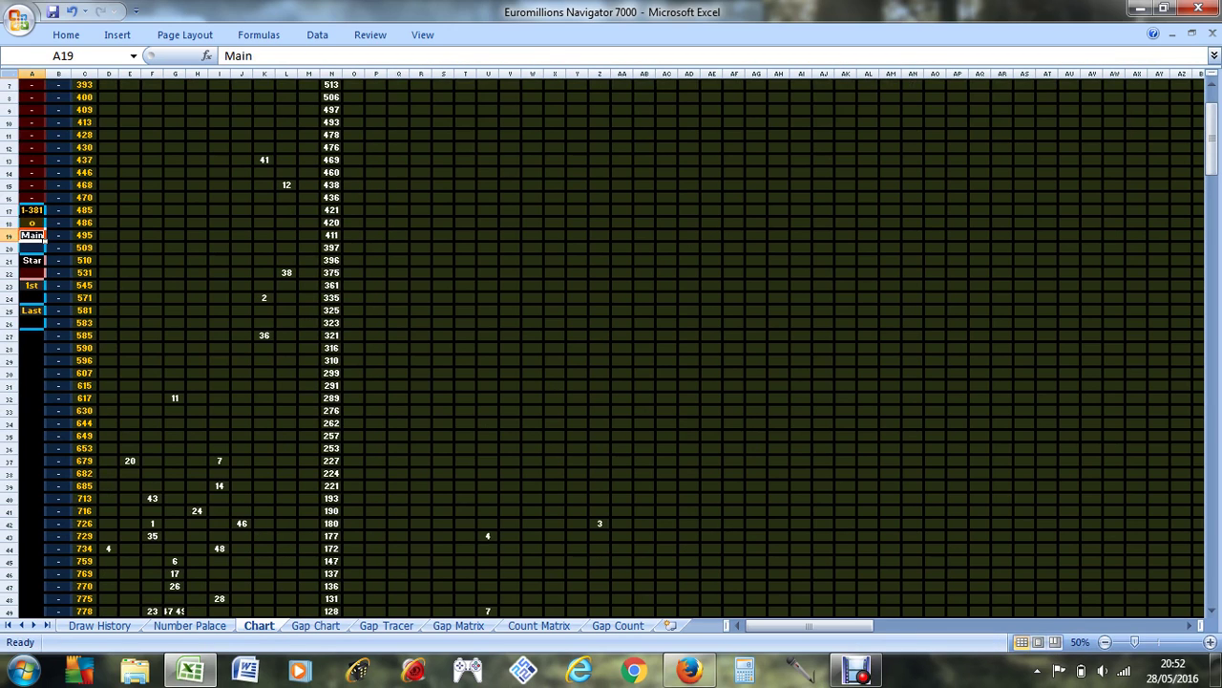
{"action": "scroll", "coordinate": [611, 344], "scroll_direction": "down", "scroll_amount": 3}
{"action": "scroll", "coordinate": [611, 344], "scroll_direction": "down", "scroll_amount": 7}
{"action": "scroll", "coordinate": [611, 343], "scroll_direction": "up", "scroll_amount": 4}
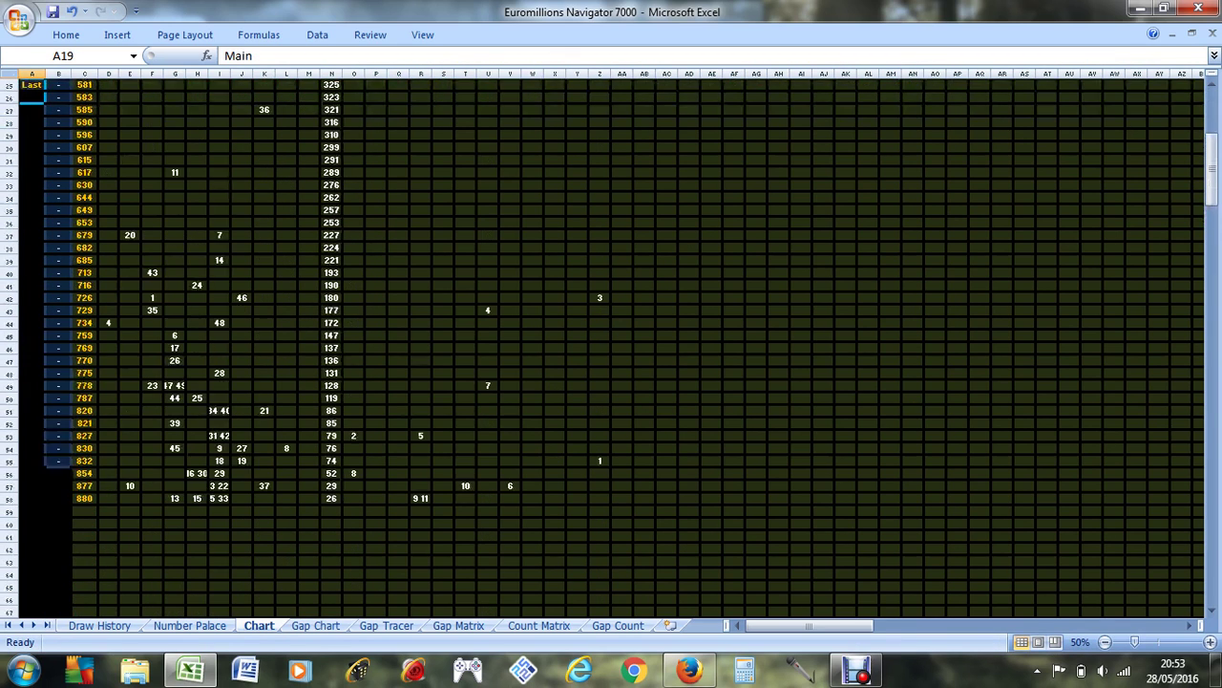
Clear the 50 from main number filter cell K1 on the Chart sheet.
{"action": "scroll", "coordinate": [611, 344], "scroll_direction": "up", "scroll_amount": 8}
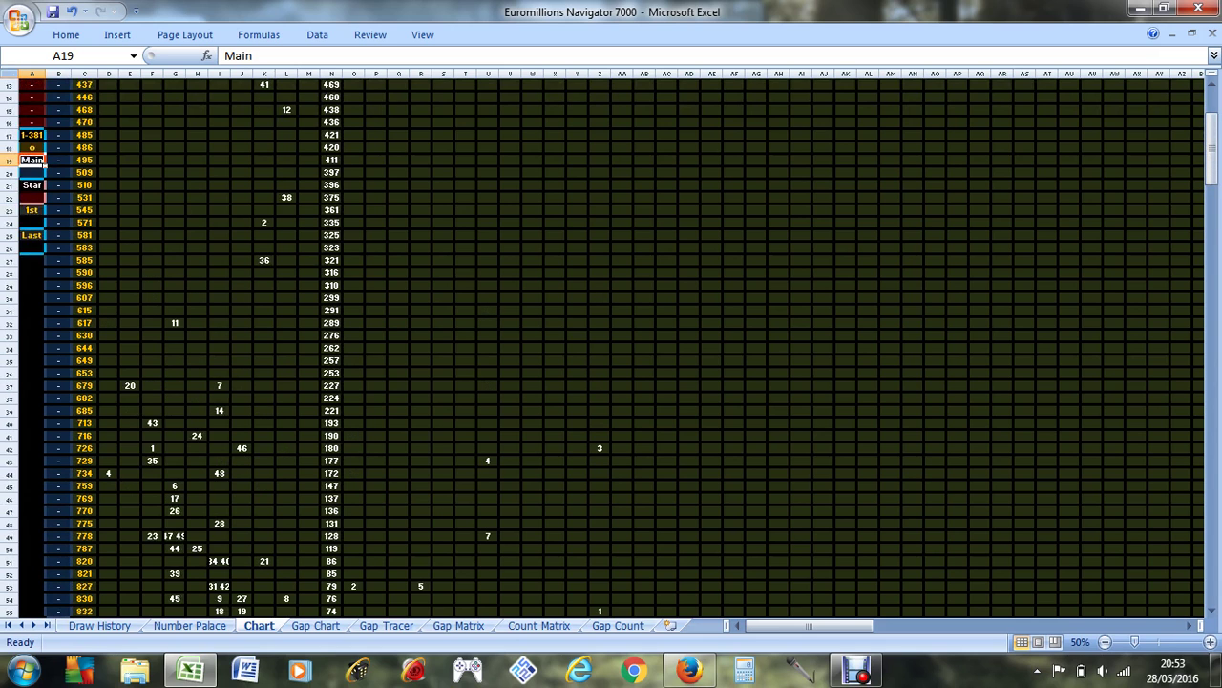
{"action": "scroll", "coordinate": [611, 344], "scroll_direction": "down", "scroll_amount": 6}
{"action": "scroll", "coordinate": [611, 344], "scroll_direction": "up", "scroll_amount": 2}
{"action": "scroll", "coordinate": [611, 344], "scroll_direction": "up", "scroll_amount": 4}
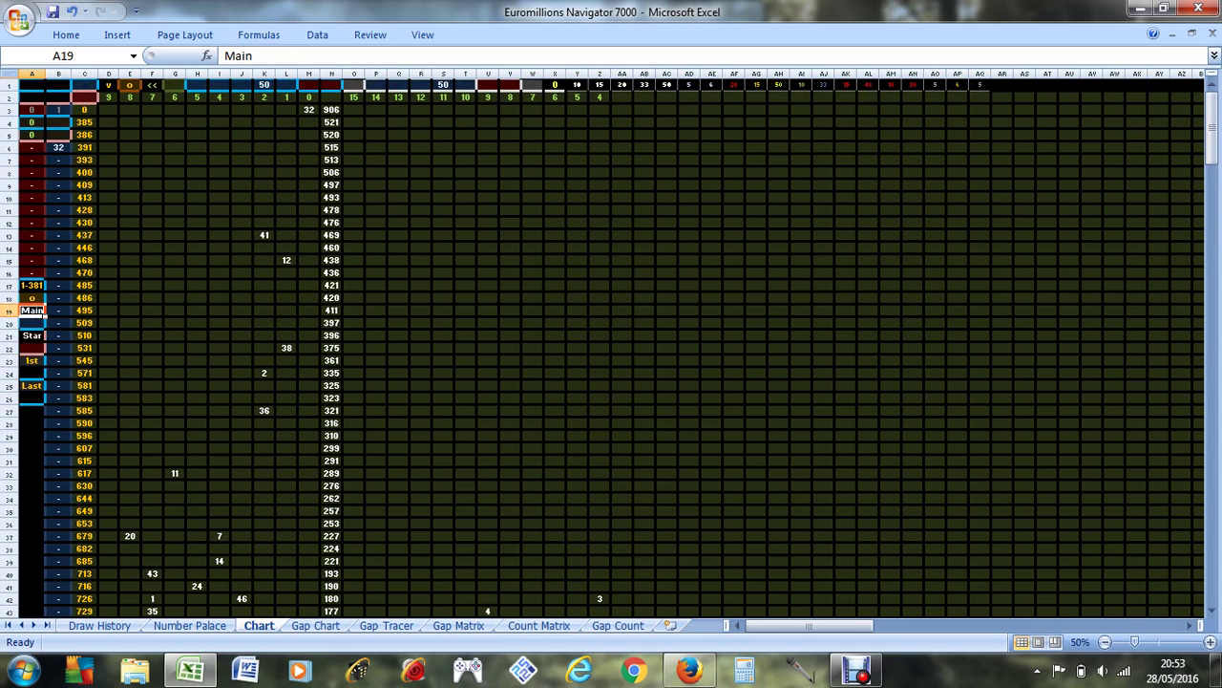
{"action": "left_click", "coordinate": [264, 84]}
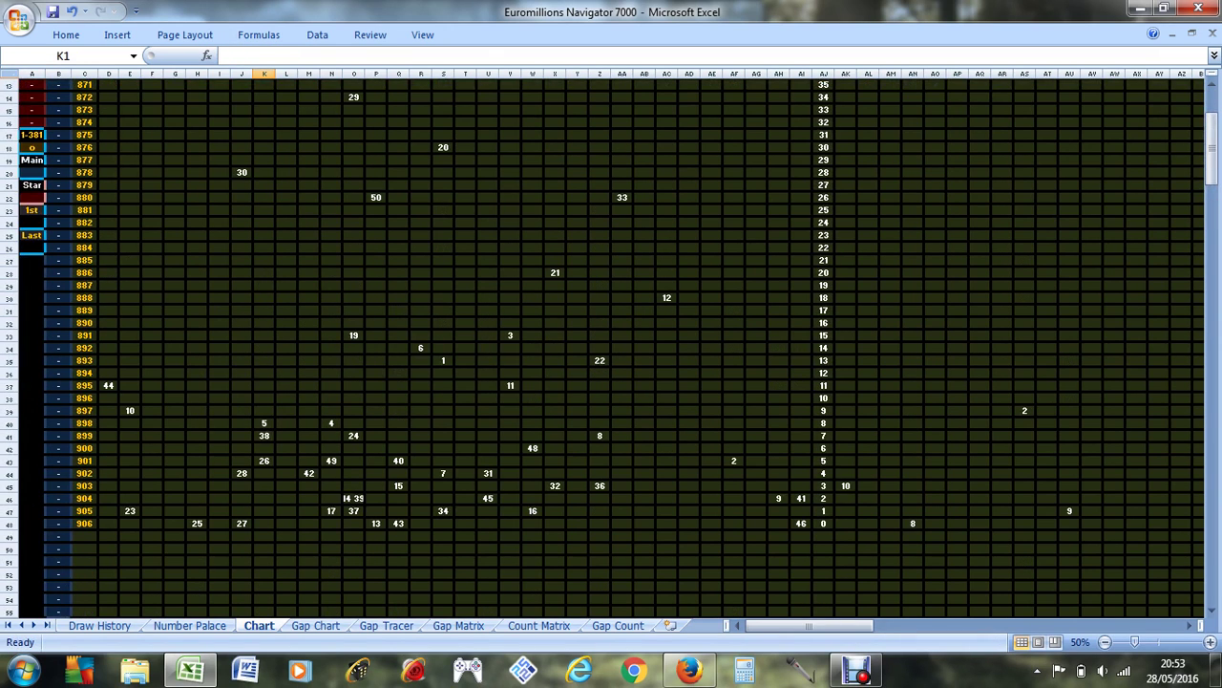
Examine the star numbers across columns AK to BZ, down to the draw 906 row.
{"action": "left_click_drag", "start_coordinate": [810, 626], "coordinate": [878, 625]}
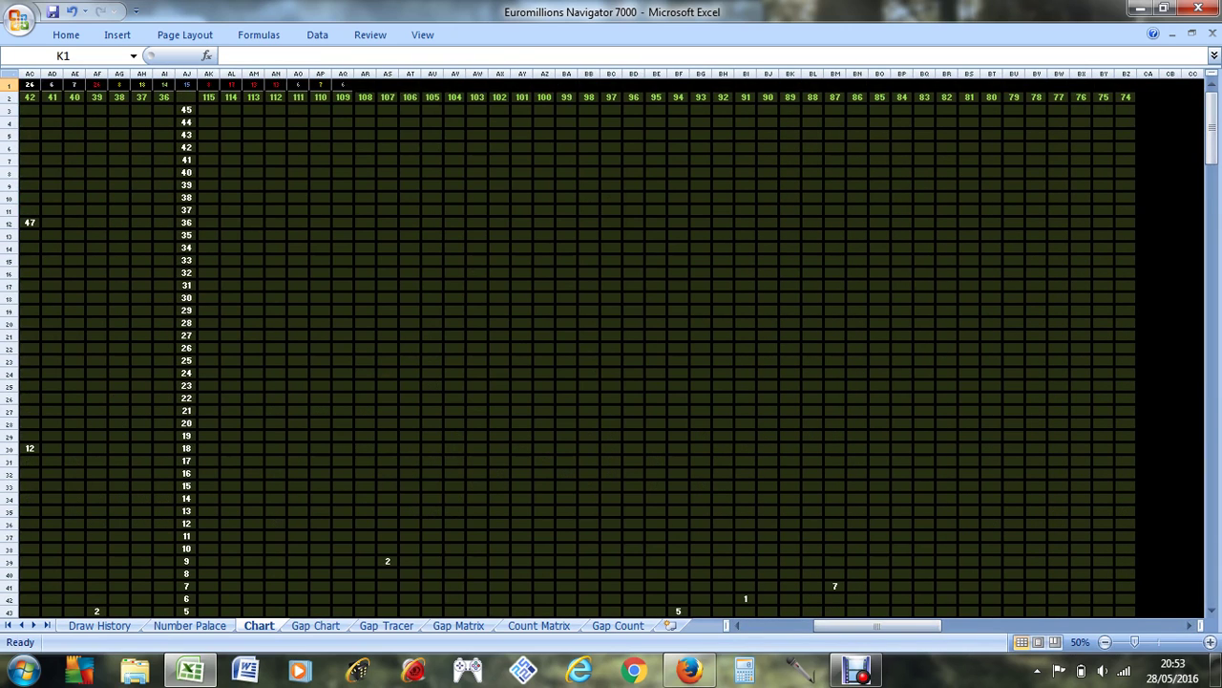
{"action": "scroll", "coordinate": [611, 348], "scroll_direction": "down", "scroll_amount": 8}
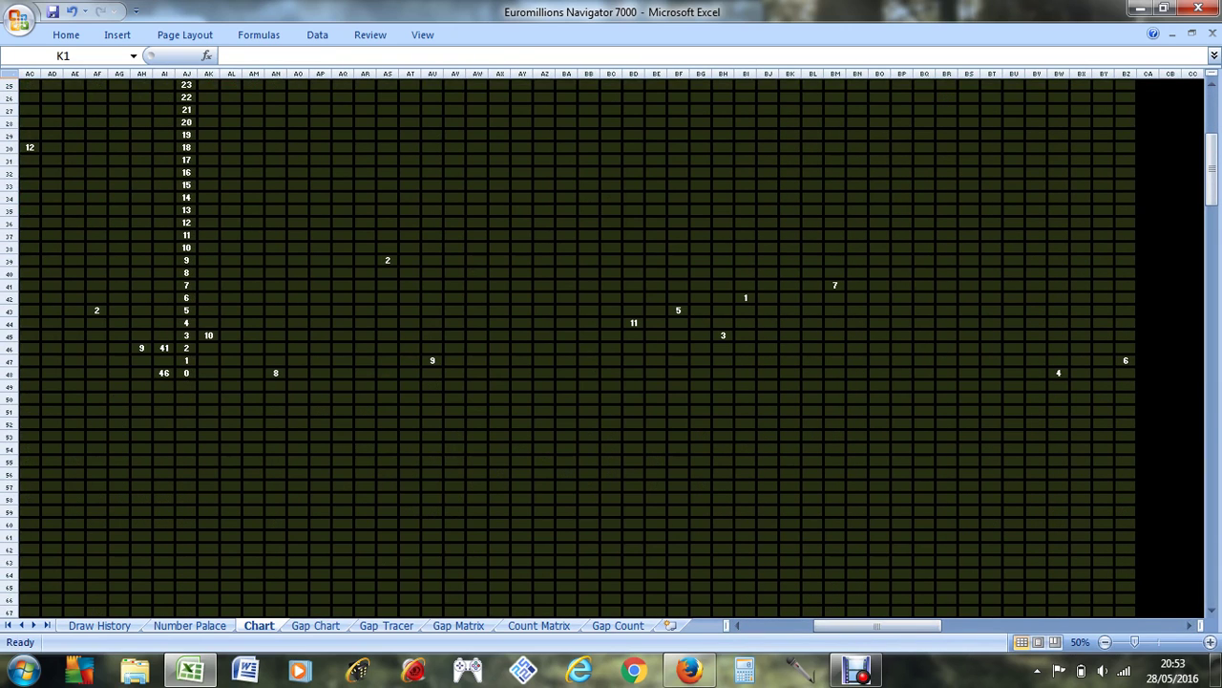
{"action": "left_click_drag", "start_coordinate": [877, 626], "coordinate": [810, 626]}
{"action": "scroll", "coordinate": [611, 348], "scroll_direction": "up", "scroll_amount": 8}
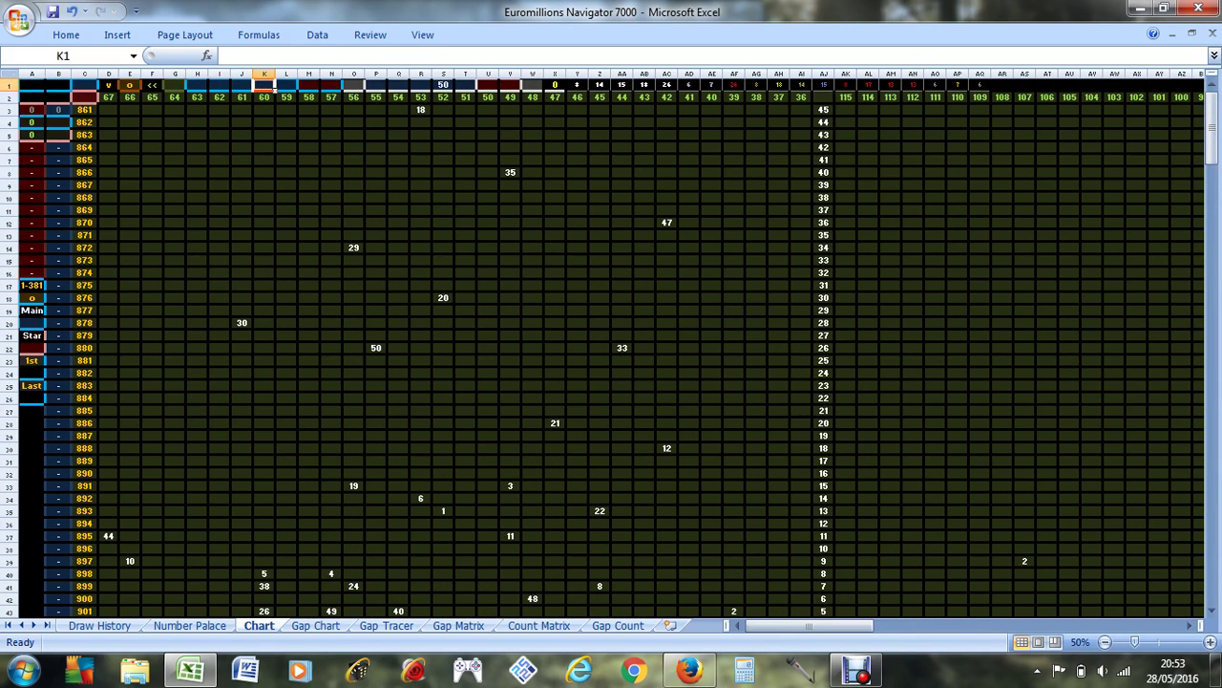
Compare the main numbers in the draw 861 to 906 rows with the frequency headers in row 2.
{"action": "scroll", "coordinate": [611, 344], "scroll_direction": "down", "scroll_amount": 4}
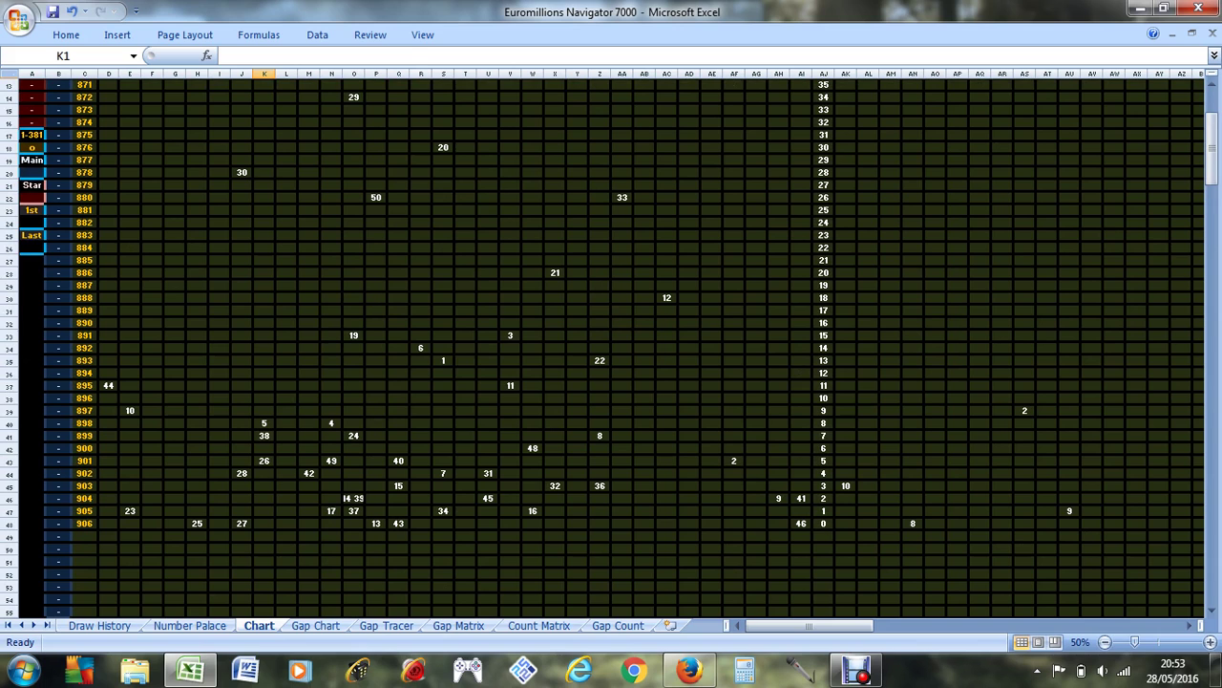
{"action": "scroll", "coordinate": [611, 344], "scroll_direction": "up", "scroll_amount": 4}
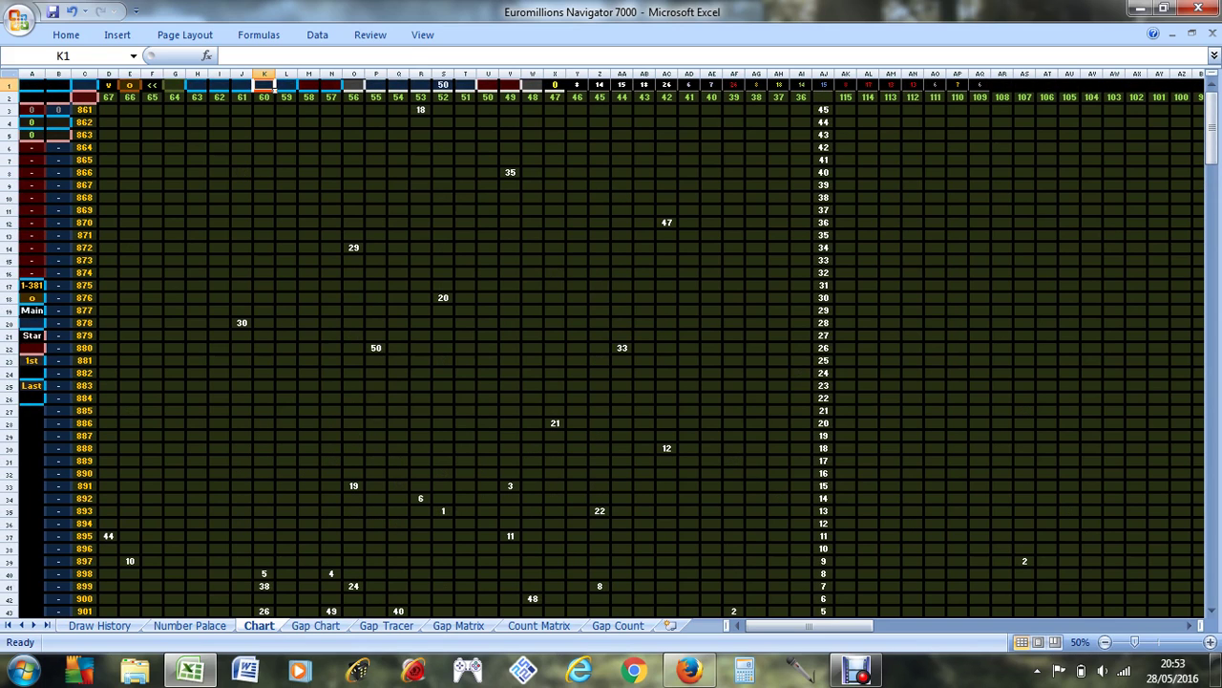
{"action": "scroll", "coordinate": [612, 344], "scroll_direction": "down", "scroll_amount": 4}
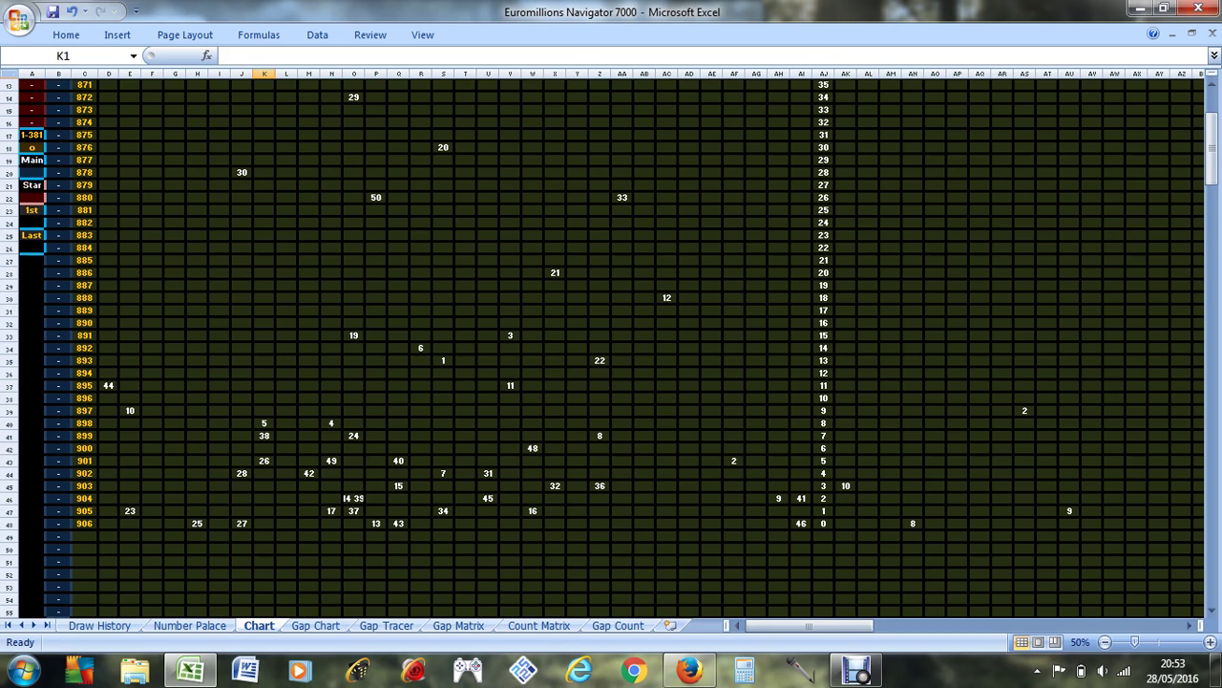
{"action": "scroll", "coordinate": [611, 349], "scroll_direction": "up", "scroll_amount": 1}
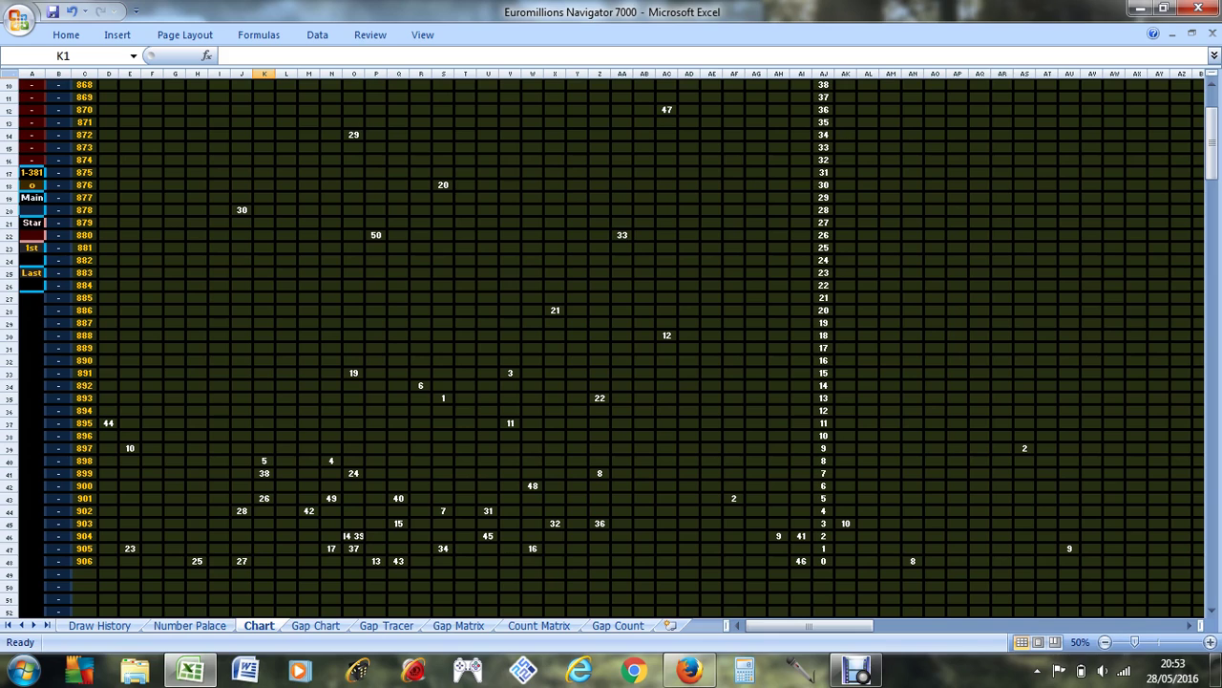
{"action": "scroll", "coordinate": [611, 344], "scroll_direction": "up", "scroll_amount": 3}
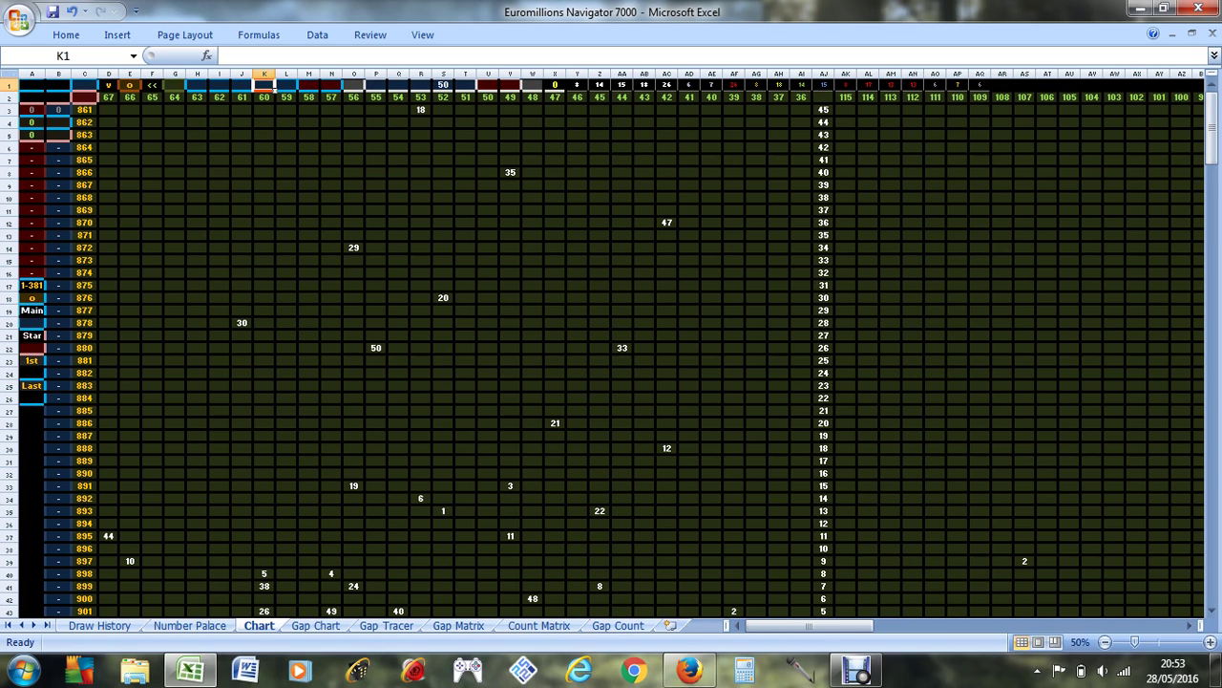
{"action": "scroll", "coordinate": [612, 354], "scroll_direction": "down", "scroll_amount": 4}
{"action": "scroll", "coordinate": [611, 353], "scroll_direction": "up", "scroll_amount": 4}
{"action": "scroll", "coordinate": [612, 353], "scroll_direction": "down", "scroll_amount": 5}
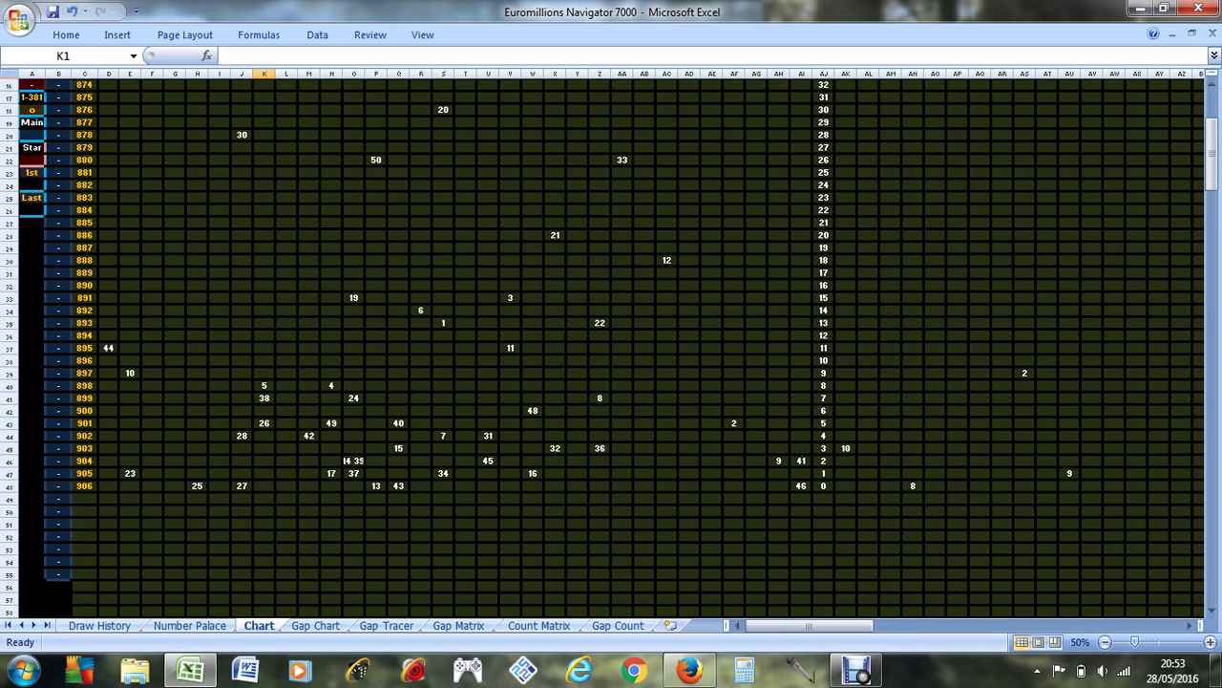
{"action": "scroll", "coordinate": [611, 353], "scroll_direction": "up", "scroll_amount": 5}
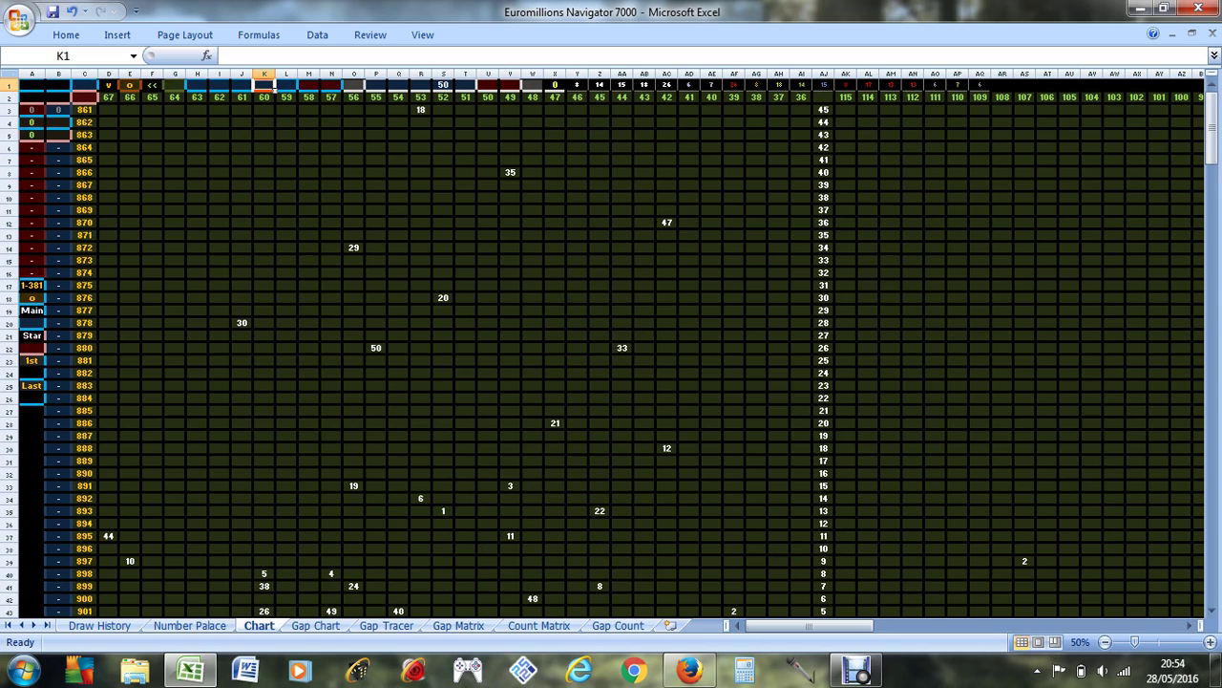
{"action": "scroll", "coordinate": [611, 344], "scroll_direction": "down", "scroll_amount": 3}
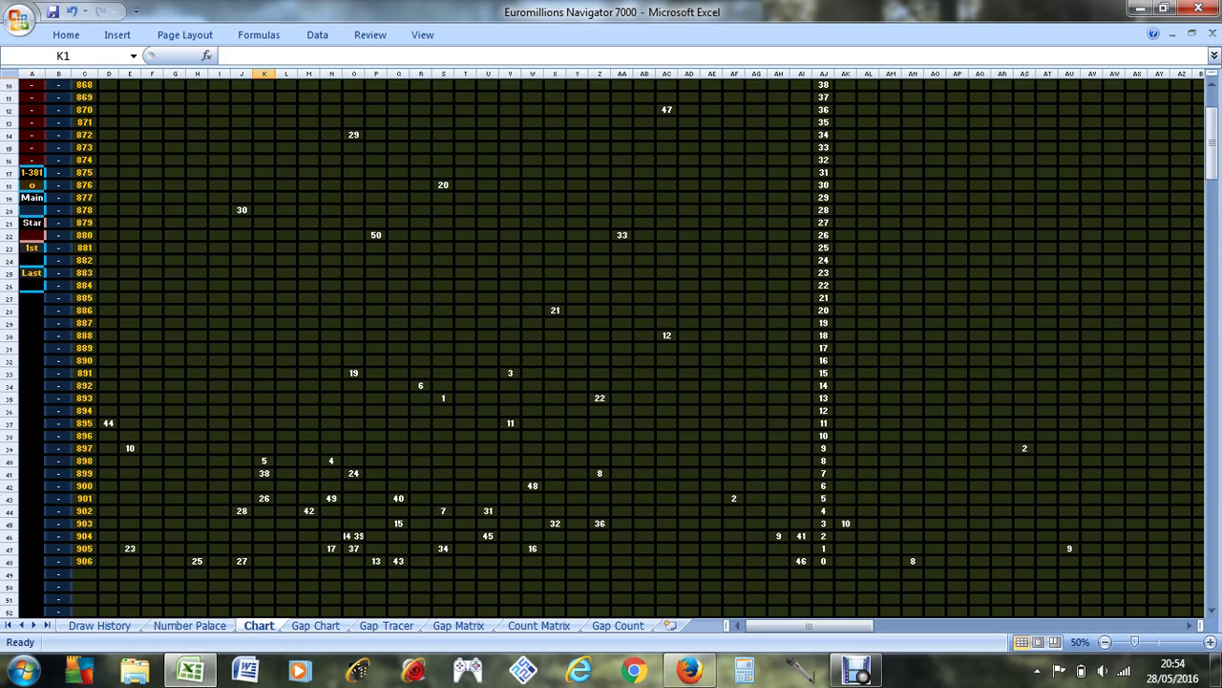
{"action": "scroll", "coordinate": [611, 344], "scroll_direction": "up", "scroll_amount": 3}
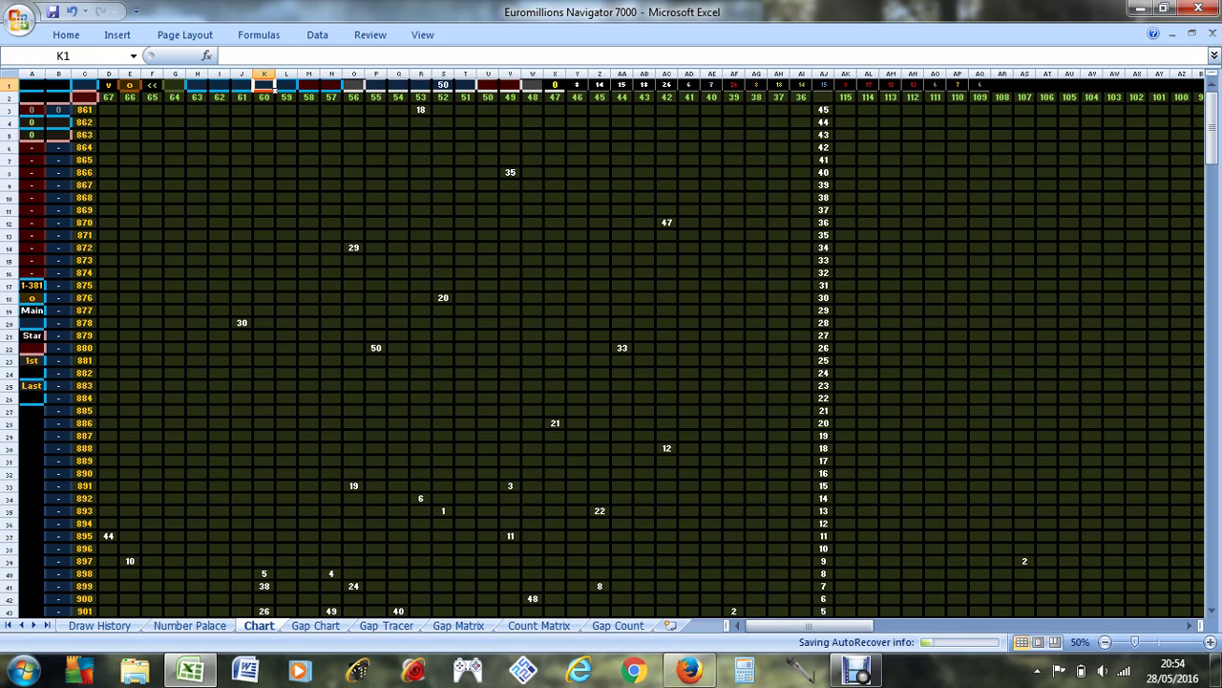
{"action": "mouse_move", "coordinate": [856, 670]}
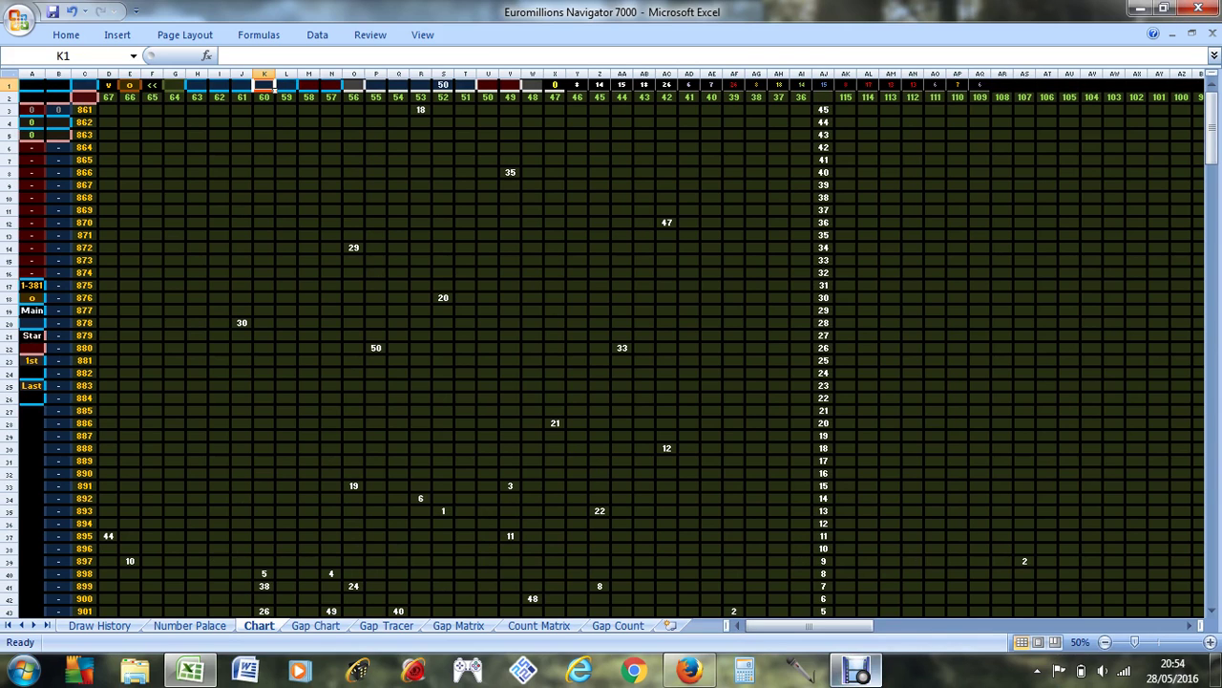
{"action": "left_click", "coordinate": [857, 671]}
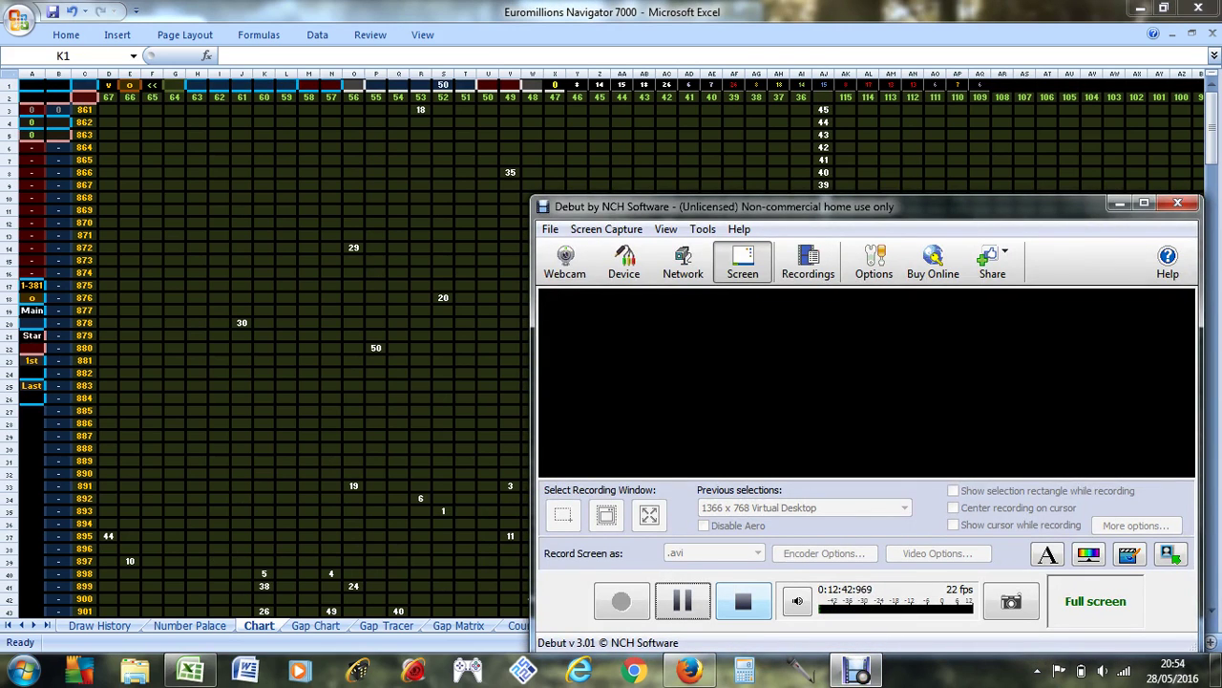